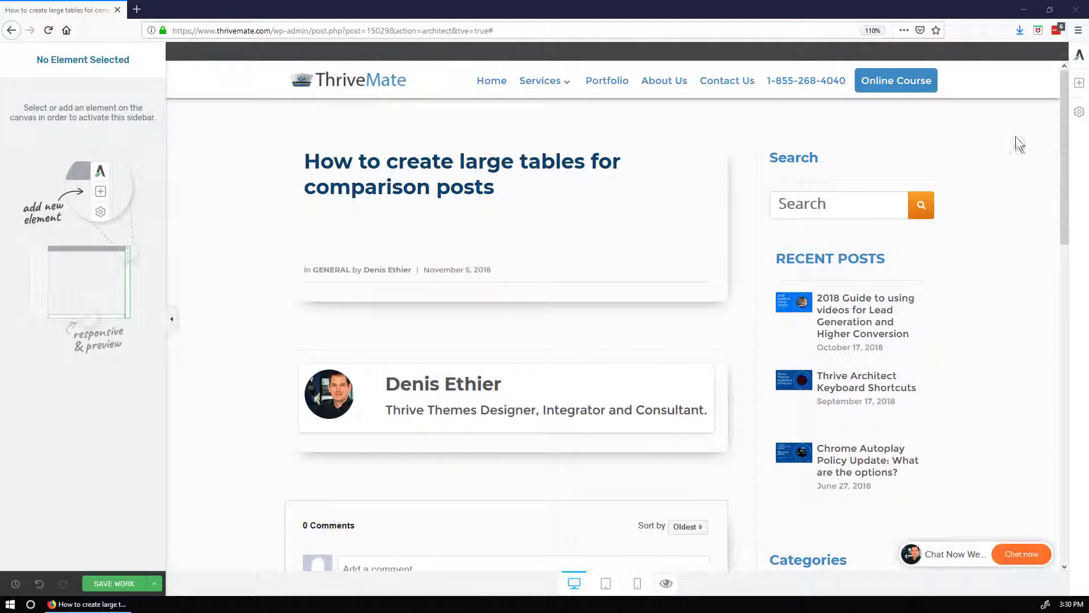
Add a Table element with 2 rows and 5 columns beneath the post title.
{"action": "left_click", "coordinate": [1079, 84]}
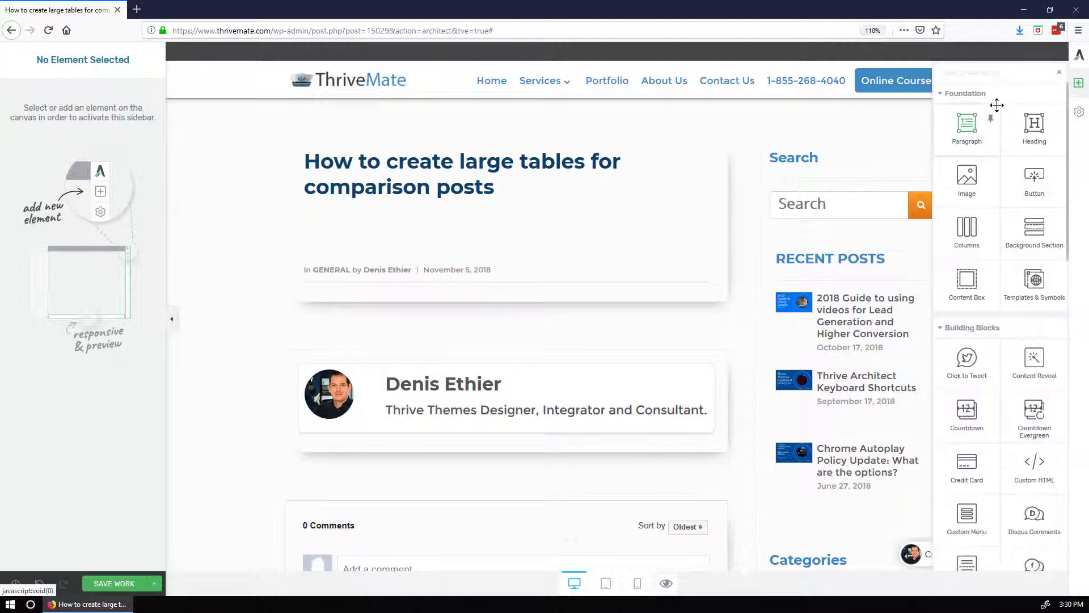
{"action": "type", "text": "table"}
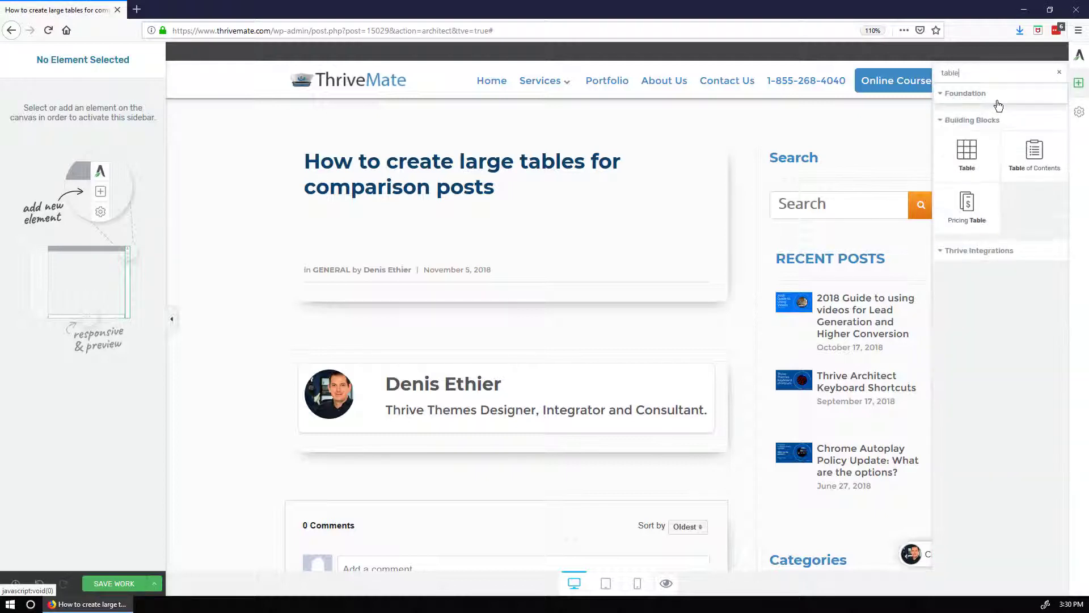
{"action": "left_click_drag", "start_coordinate": [967, 151], "coordinate": [497, 236]}
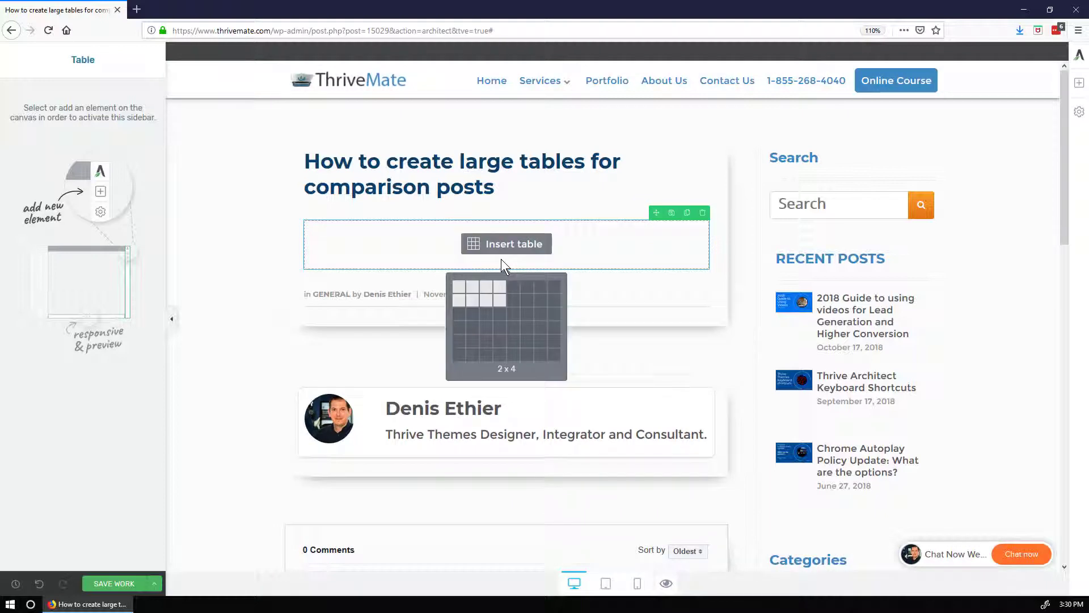
{"action": "left_click", "coordinate": [513, 301]}
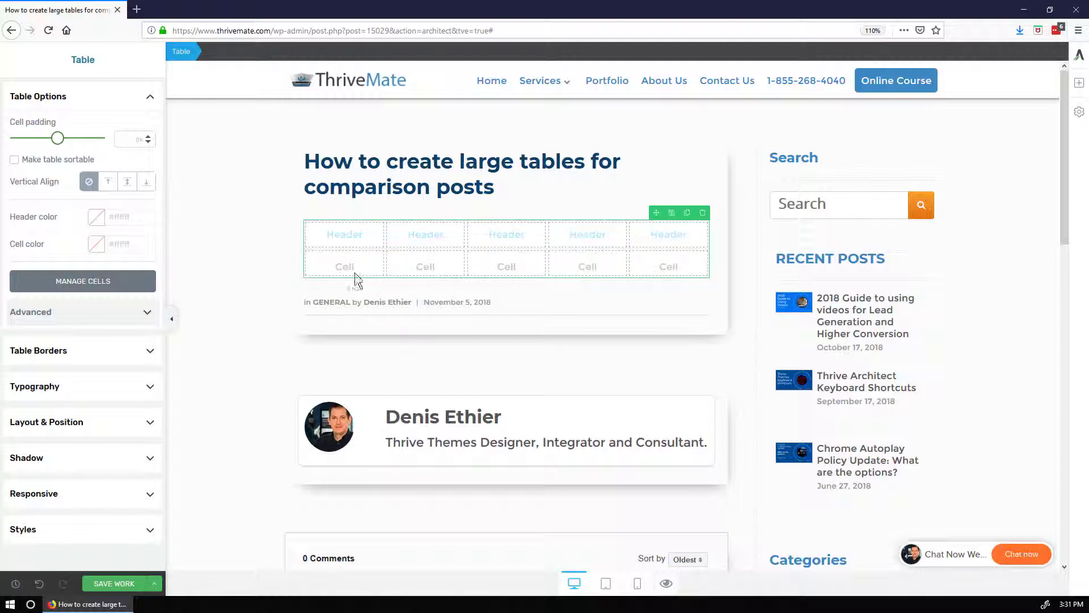
Place a Plain Text element in the first header cell of the table and replace its text with "Product".
{"action": "left_click", "coordinate": [1080, 86]}
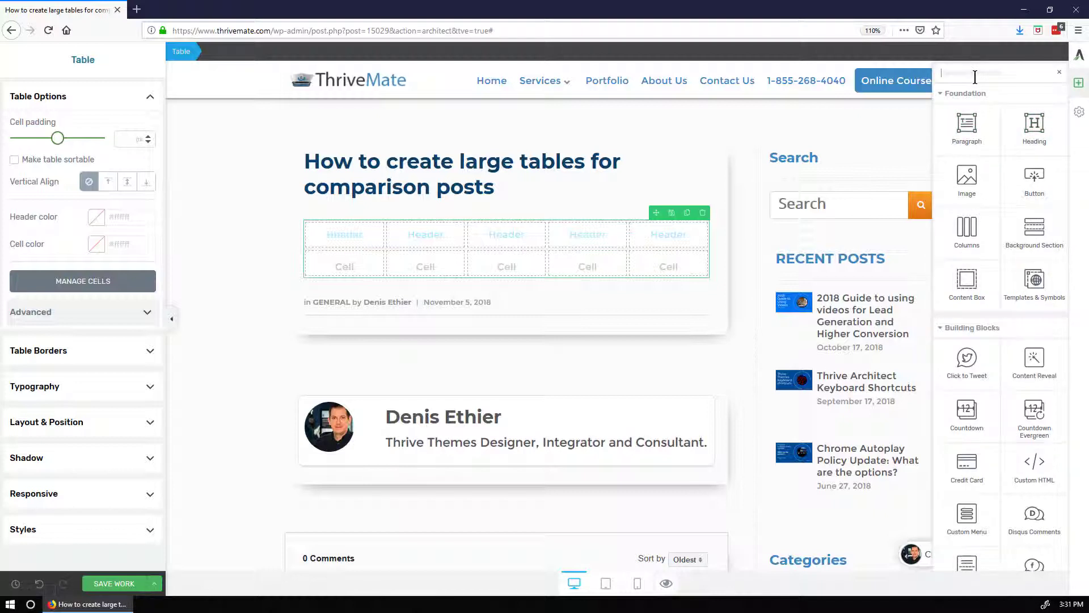
{"action": "type", "text": "plain"}
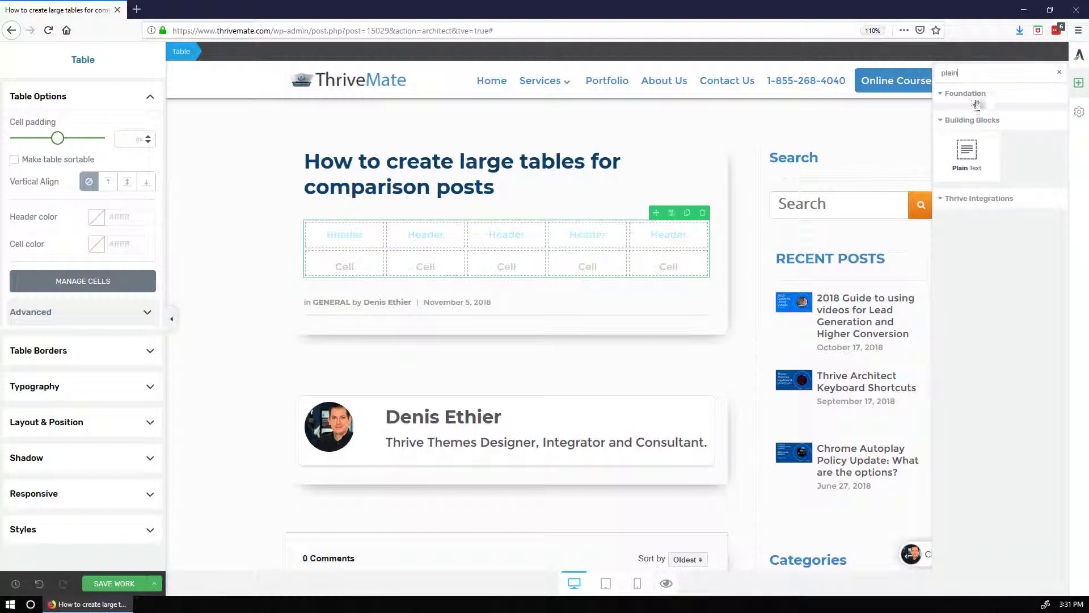
{"action": "left_click_drag", "start_coordinate": [654, 214], "coordinate": [352, 250]}
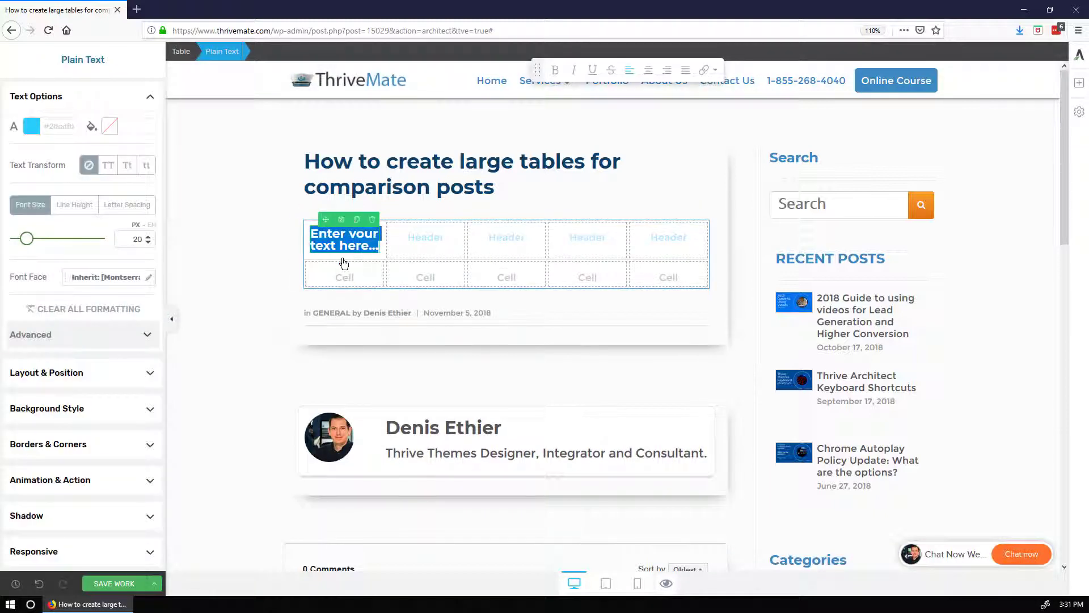
{"action": "left_click", "coordinate": [376, 244]}
{"action": "left_click_drag", "start_coordinate": [375, 244], "coordinate": [308, 234]}
{"action": "key", "text": "BackSpace"}
{"action": "type", "text": "Produ"}
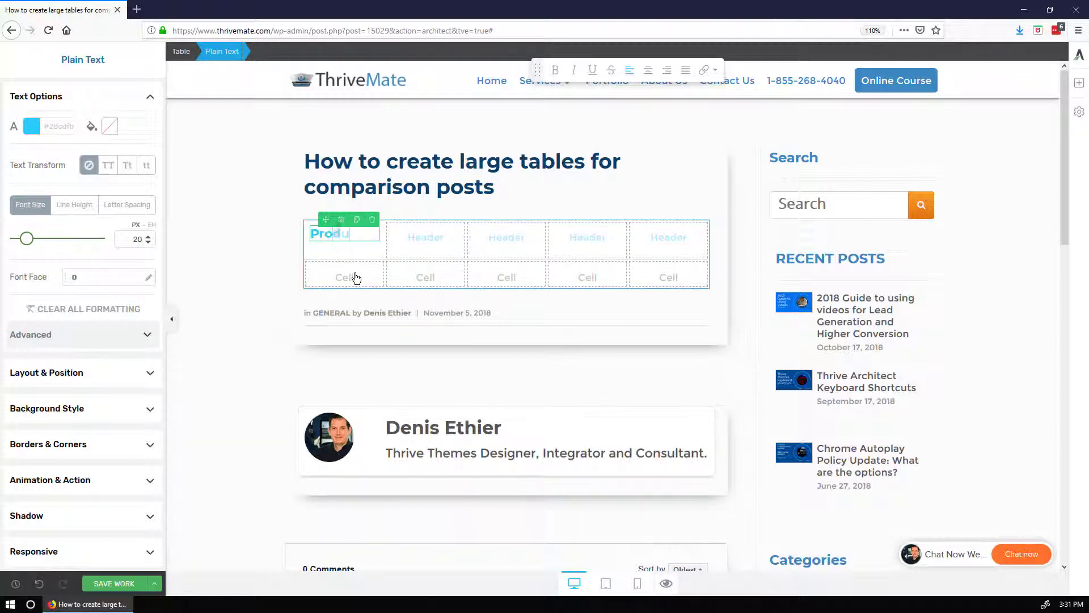
{"action": "type", "text": "ct"}
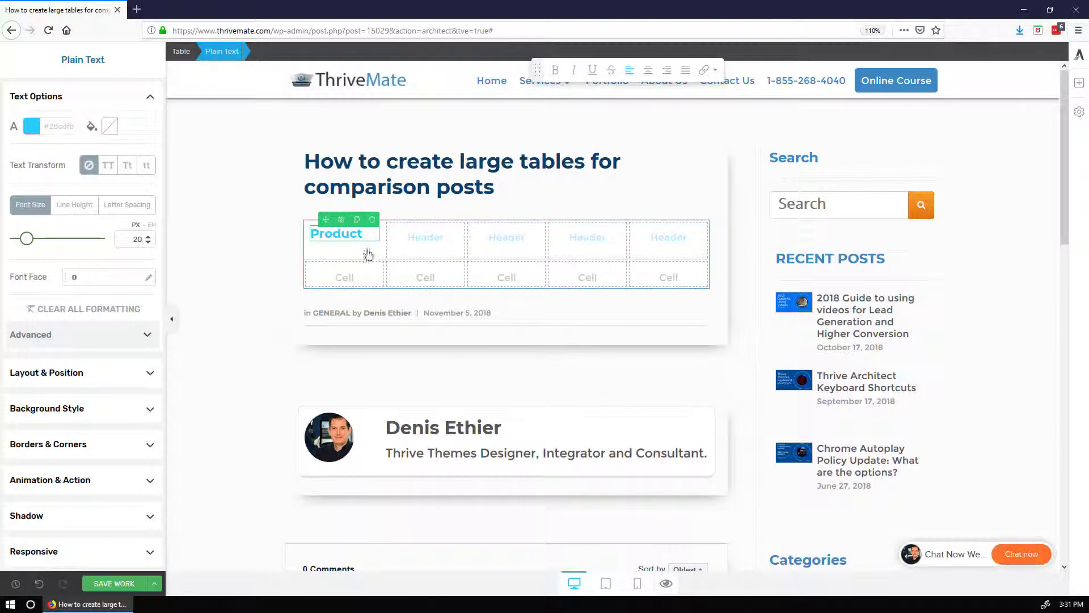
Duplicate the "Product" header text, move the copy to the second header cell and change it to "Size".
{"action": "left_click", "coordinate": [357, 219]}
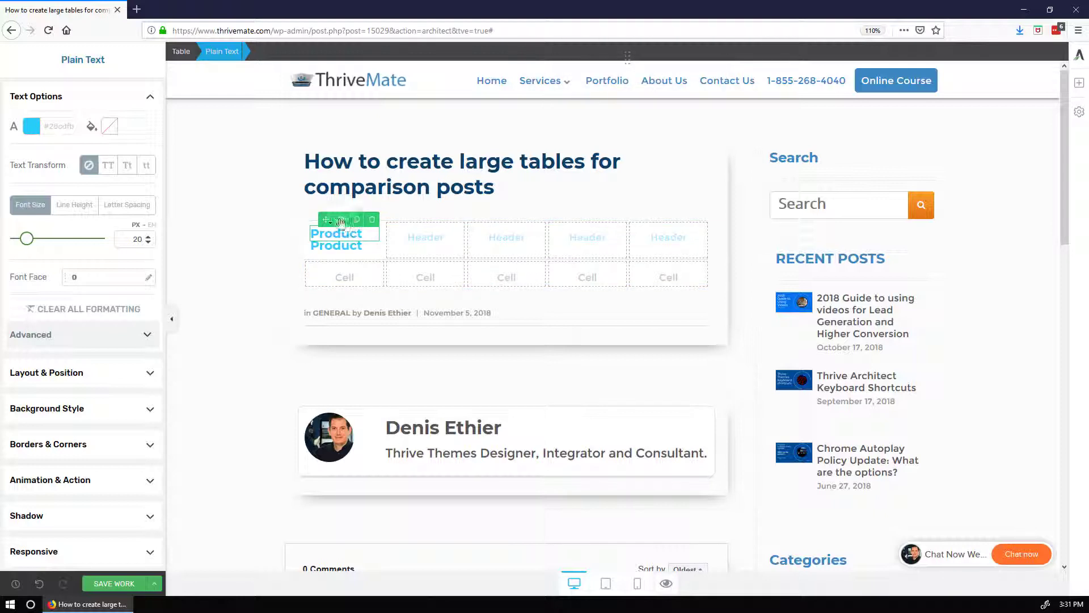
{"action": "left_click_drag", "start_coordinate": [325, 219], "coordinate": [447, 236]}
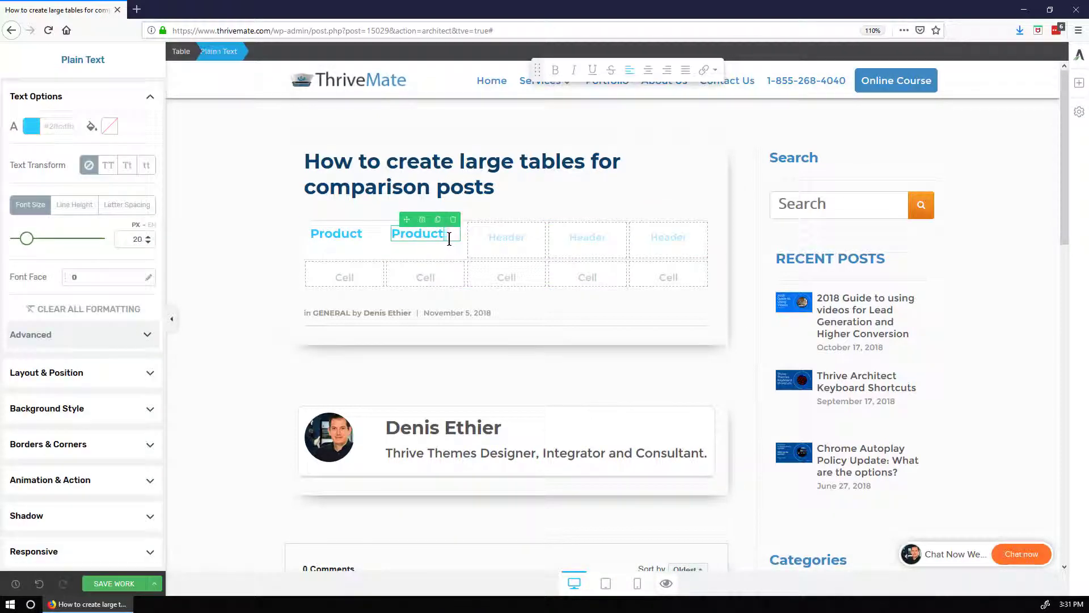
{"action": "double_click", "coordinate": [447, 236]}
{"action": "key", "text": "BackSpace"}
{"action": "type", "text": "Size"}
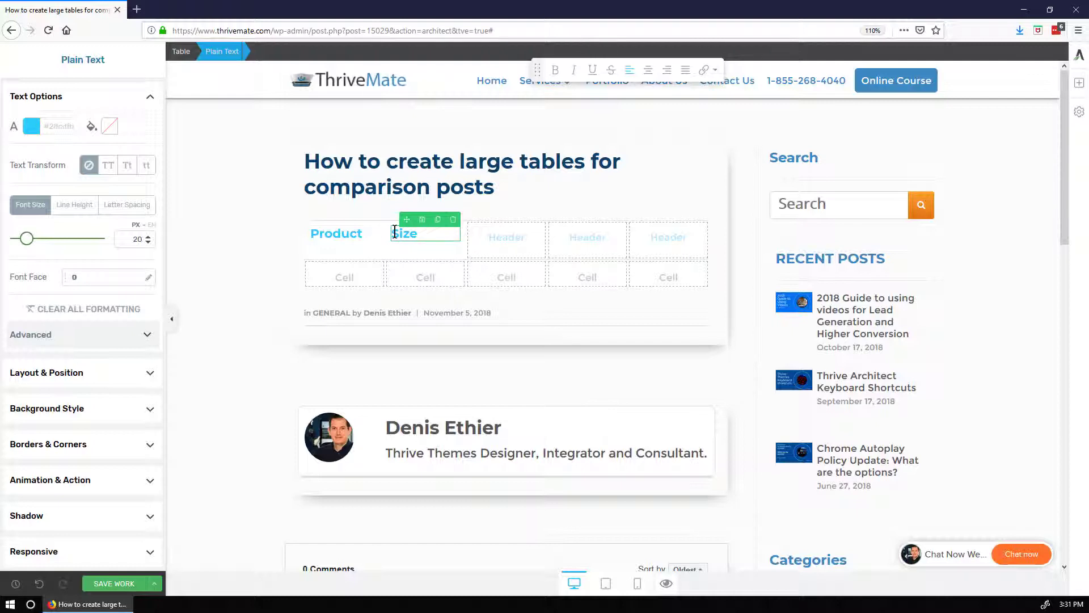
Duplicate the "Size" header text, move the copy to the third header cell and change it to "Weight".
{"action": "left_click", "coordinate": [437, 219]}
{"action": "left_click_drag", "start_coordinate": [407, 219], "coordinate": [514, 233]}
{"action": "left_click", "coordinate": [514, 233]}
{"action": "double_click", "coordinate": [485, 233]}
{"action": "type", "text": "WQ"}
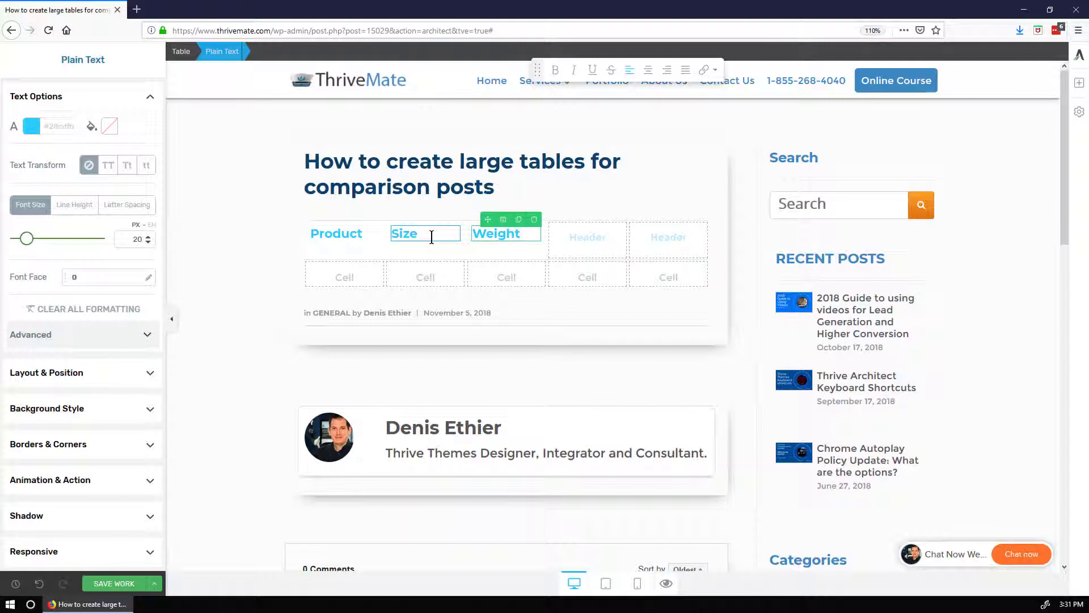
Duplicate the "Weight" header text, move the copy to the fourth header cell and change it to "Feature".
{"action": "left_click", "coordinate": [518, 219]}
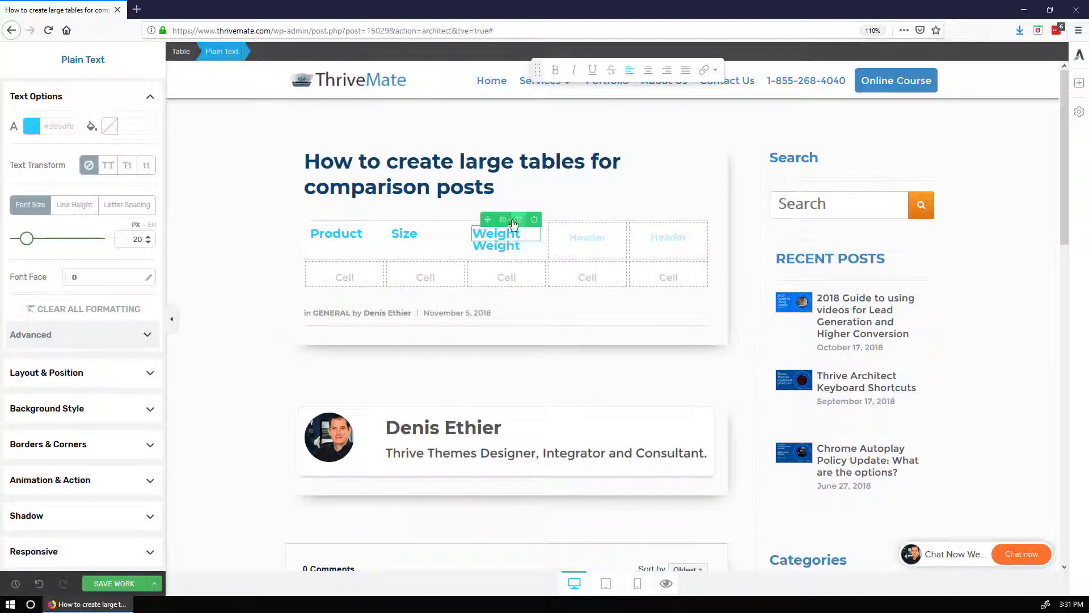
{"action": "left_click_drag", "start_coordinate": [491, 220], "coordinate": [585, 236]}
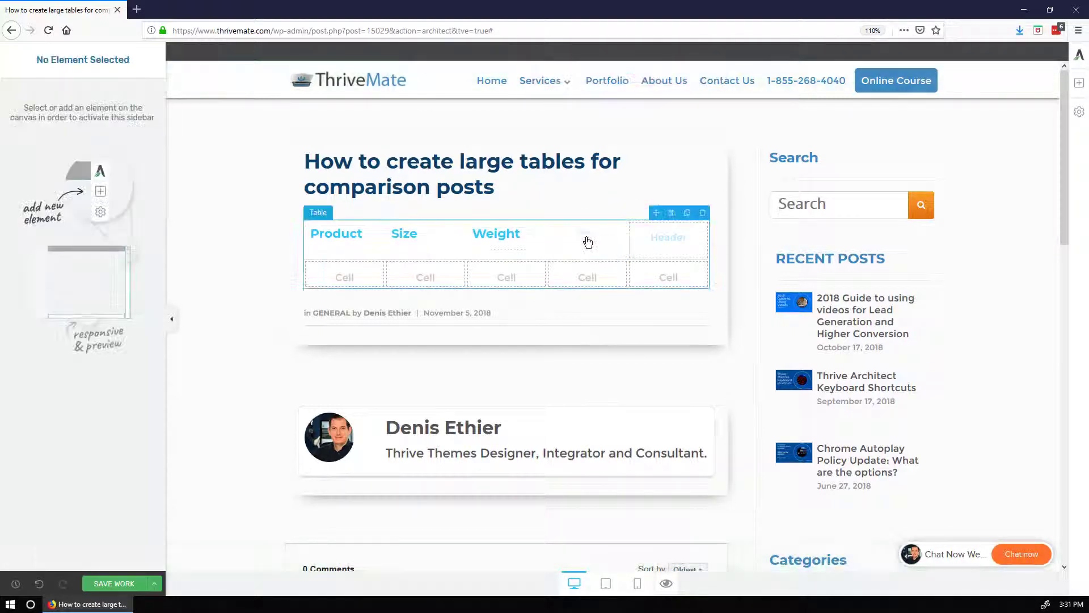
{"action": "left_click", "coordinate": [588, 235]}
{"action": "double_click", "coordinate": [589, 234]}
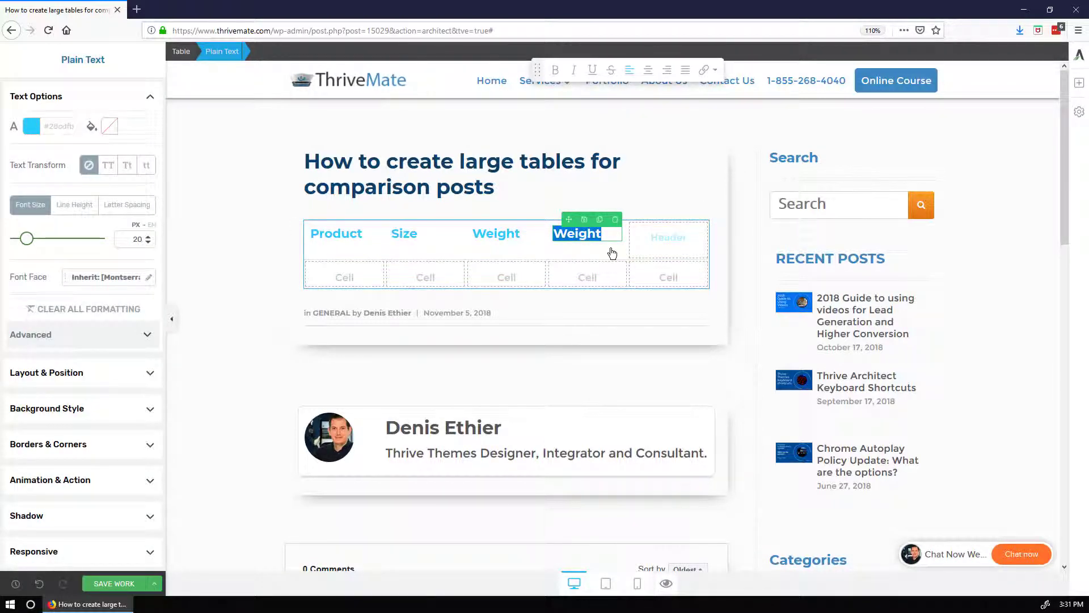
{"action": "type", "text": "Feature"}
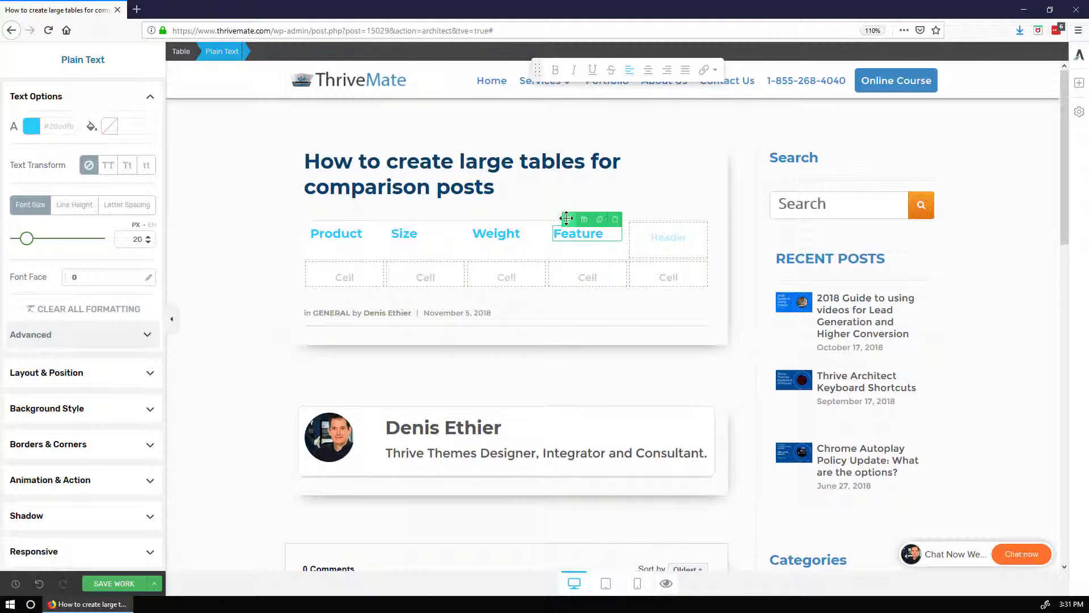
Duplicate the "Feature" header text, move the copy to the fifth header cell and change it to "Price".
{"action": "left_click", "coordinate": [599, 220]}
{"action": "left_click_drag", "start_coordinate": [573, 222], "coordinate": [607, 228]}
{"action": "left_click", "coordinate": [675, 234]}
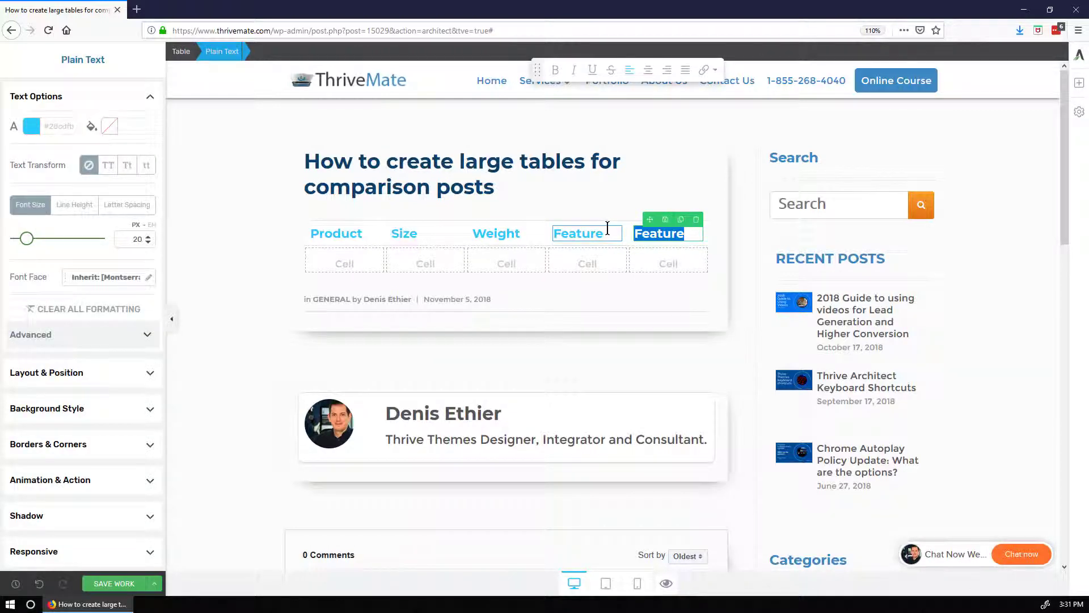
{"action": "type", "text": "Price"}
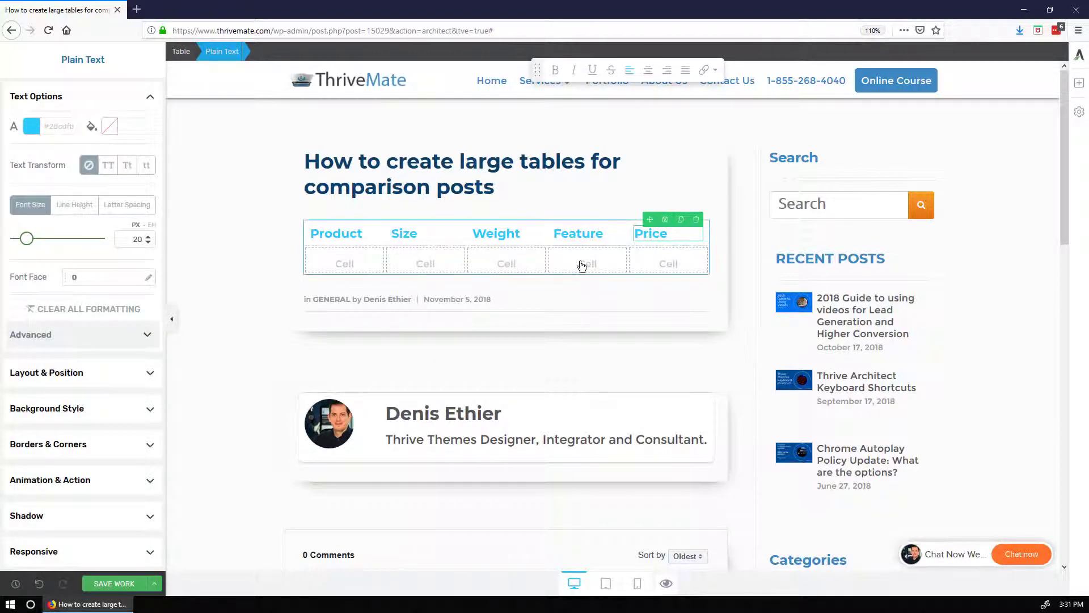
Put a copy of the "Product" header text in the first cell of the second row and make it "Product A".
{"action": "left_click", "coordinate": [586, 268]}
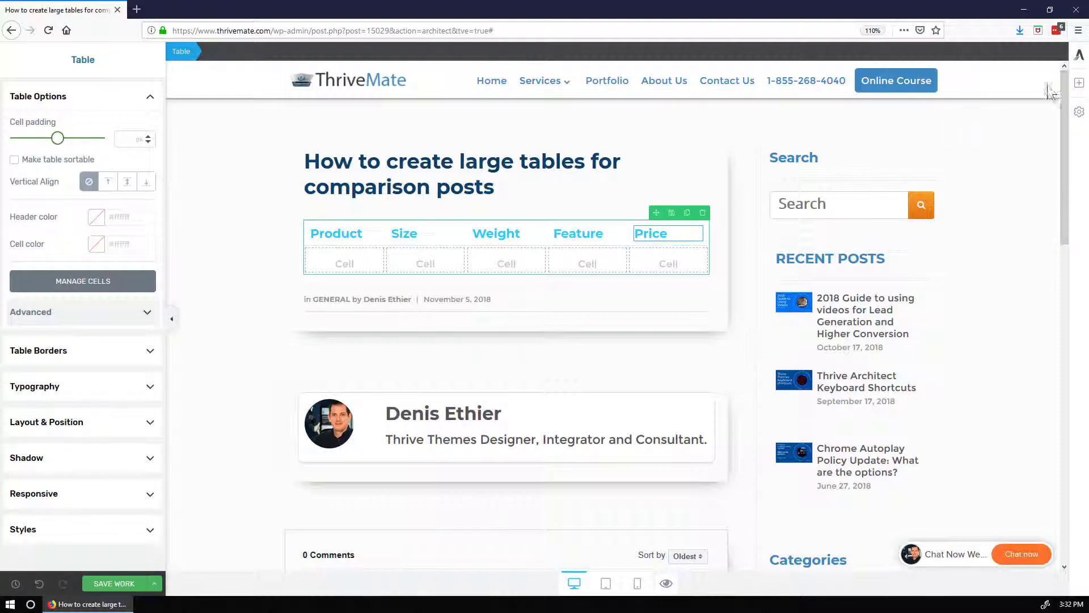
{"action": "left_click", "coordinate": [1079, 82]}
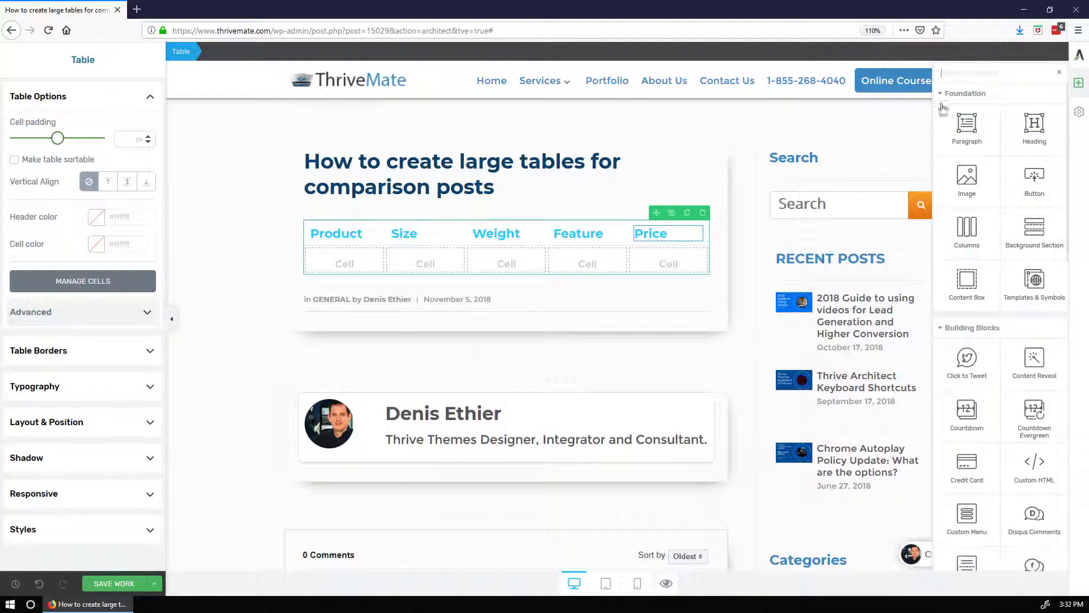
{"action": "left_click", "coordinate": [332, 233]}
{"action": "mouse_move", "coordinate": [369, 227]}
{"action": "left_mouse_down"}
{"action": "mouse_move", "coordinate": [332, 224]}
{"action": "mouse_move", "coordinate": [335, 271]}
{"action": "left_mouse_up"}
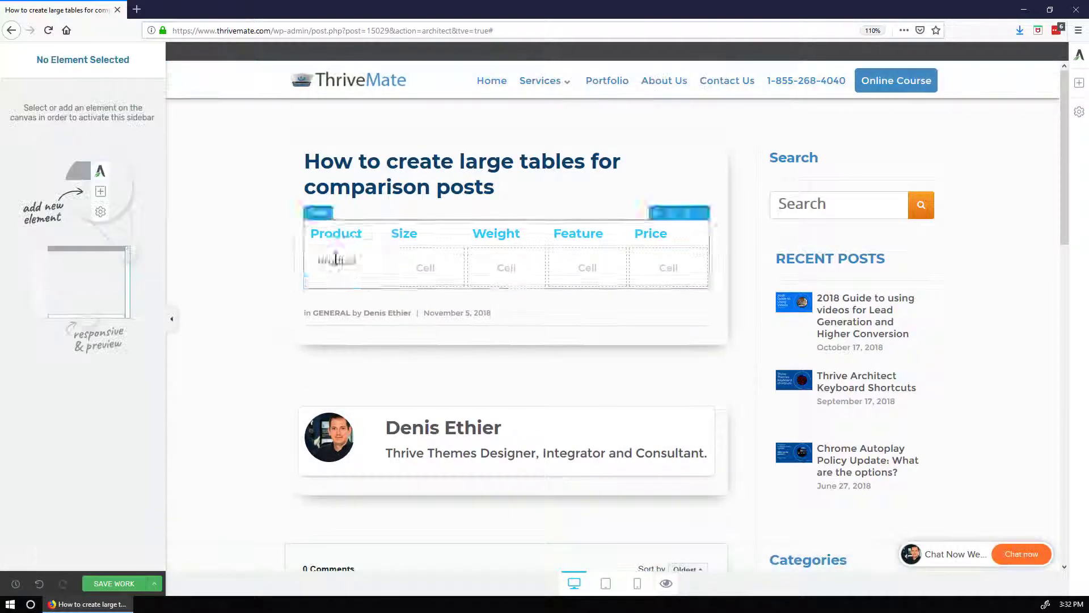
{"action": "left_click", "coordinate": [343, 262]}
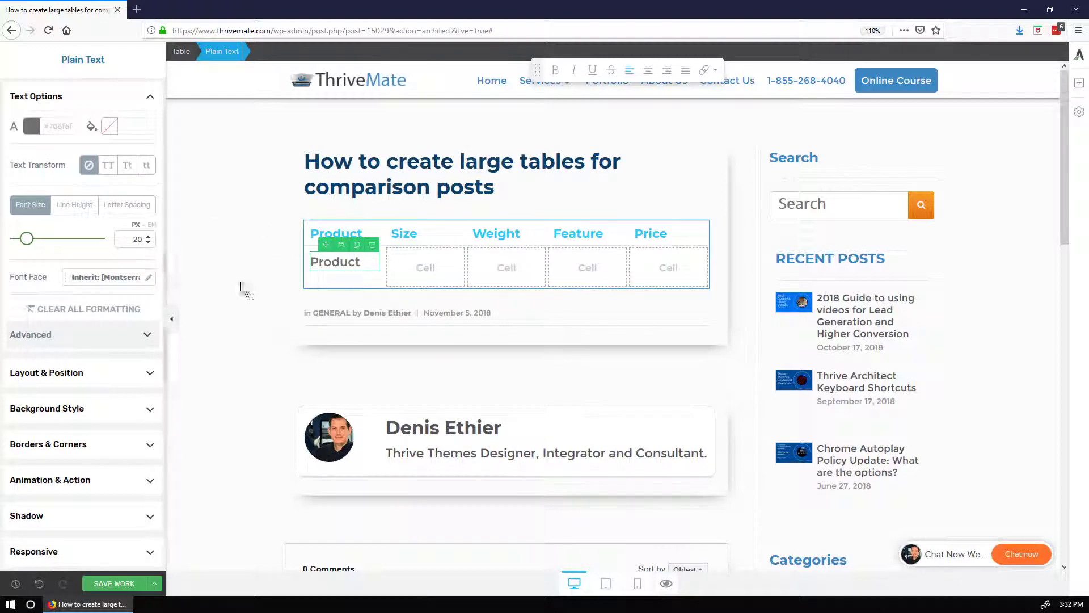
{"action": "left_click_drag", "start_coordinate": [366, 261], "coordinate": [262, 264]}
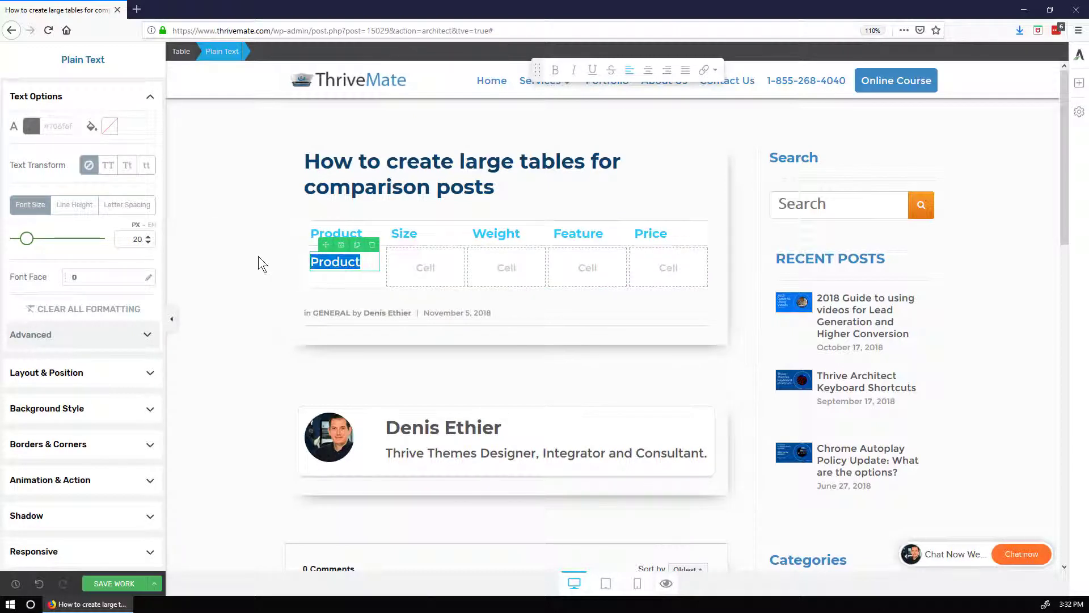
{"action": "left_click", "coordinate": [365, 262]}
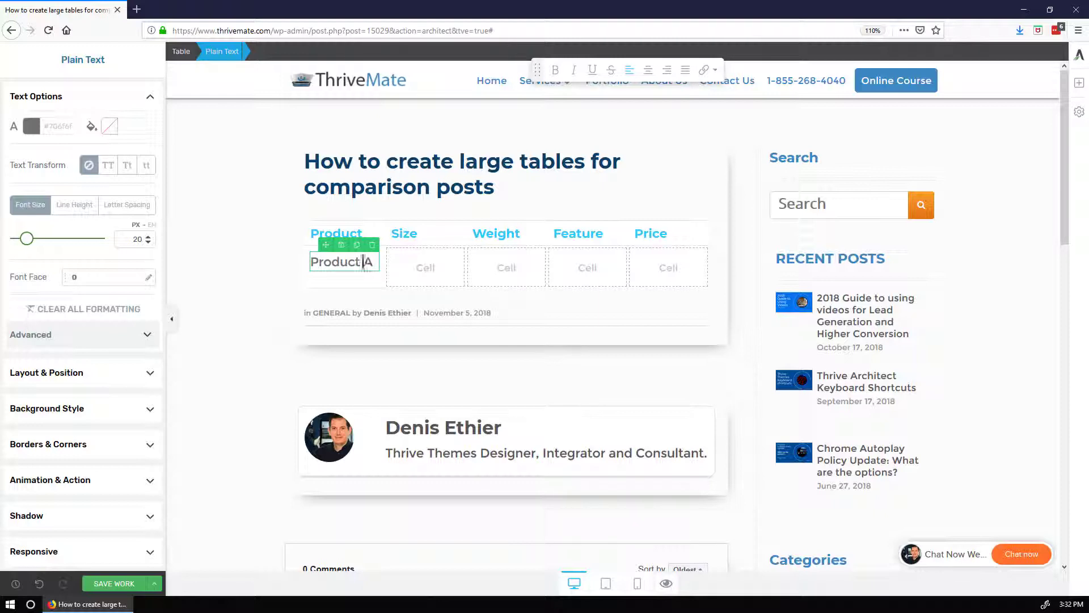
Duplicate the "Product A" text into the cell under Size and change it to "59 inches".
{"action": "left_click", "coordinate": [356, 244]}
{"action": "mouse_move", "coordinate": [326, 245]}
{"action": "left_mouse_down"}
{"action": "mouse_move", "coordinate": [465, 275]}
{"action": "mouse_move", "coordinate": [400, 261]}
{"action": "left_mouse_up"}
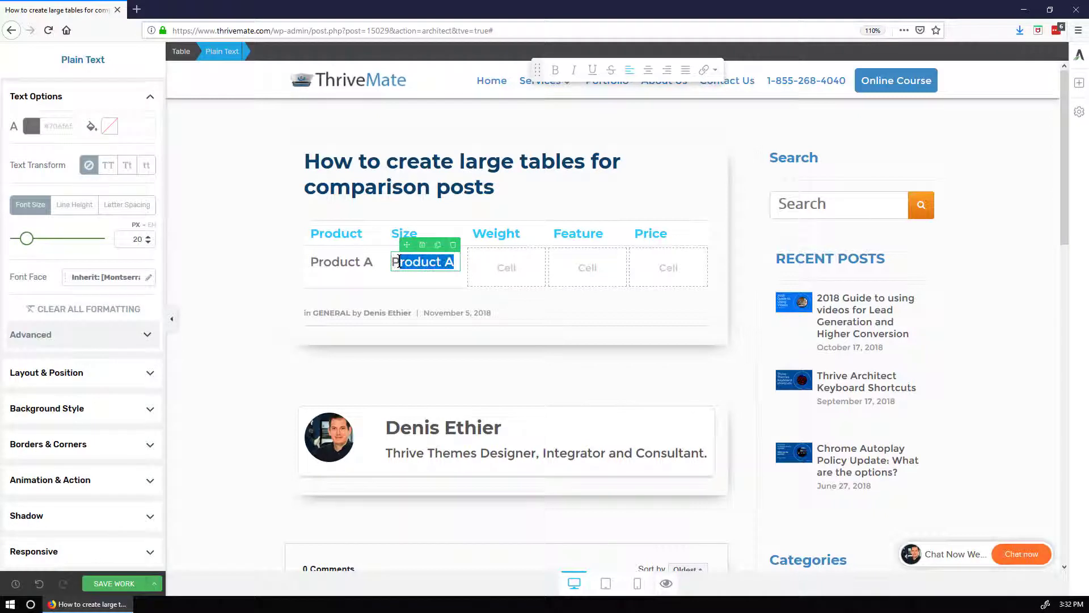
{"action": "triple_click", "coordinate": [400, 261]}
{"action": "type", "text": "59"}
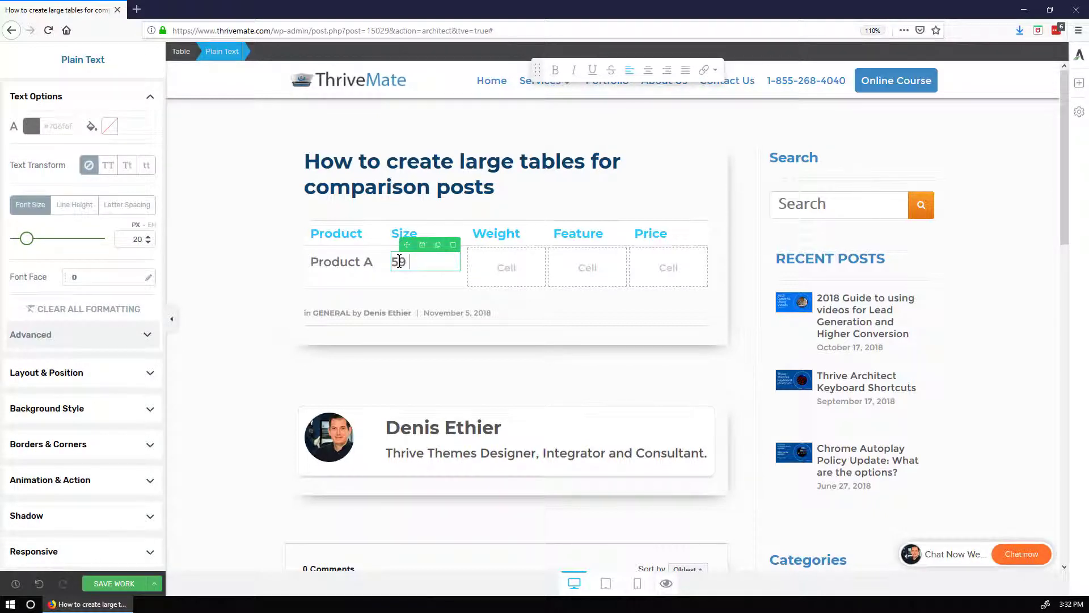
{"action": "type", "text": " inches"}
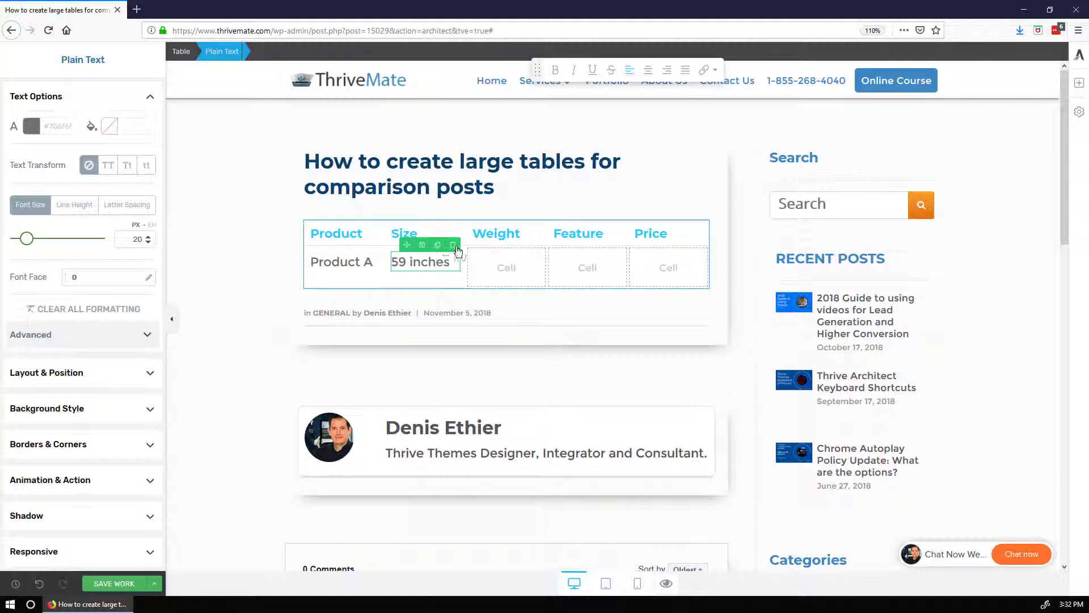
Duplicate the "59 inches" text into the cell under Weight and change it to "1 lbs.".
{"action": "left_click", "coordinate": [437, 244]}
{"action": "mouse_move", "coordinate": [407, 244]}
{"action": "left_mouse_down"}
{"action": "mouse_move", "coordinate": [492, 269]}
{"action": "mouse_move", "coordinate": [508, 262]}
{"action": "mouse_move", "coordinate": [474, 267]}
{"action": "left_mouse_up"}
{"action": "left_click", "coordinate": [532, 261]}
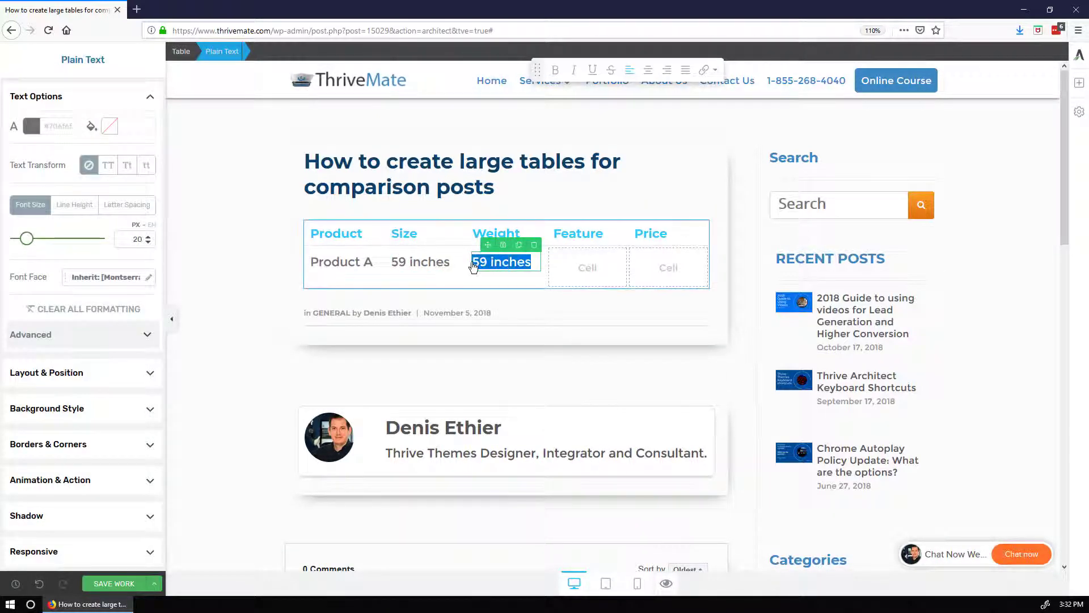
{"action": "type", "text": "1 lbs."}
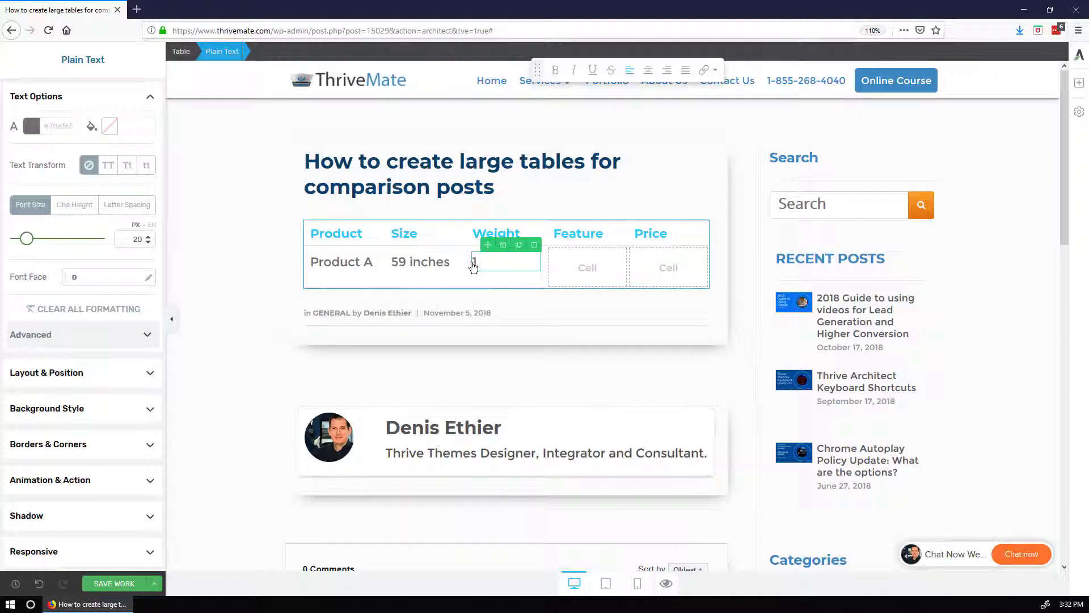
Fill the remaining cells of the Product A row with duplicated text elements, entering "Yes" under Feature and "19.99" under Price.
{"action": "left_click", "coordinate": [518, 245]}
{"action": "left_click_drag", "start_coordinate": [488, 244], "coordinate": [539, 261]}
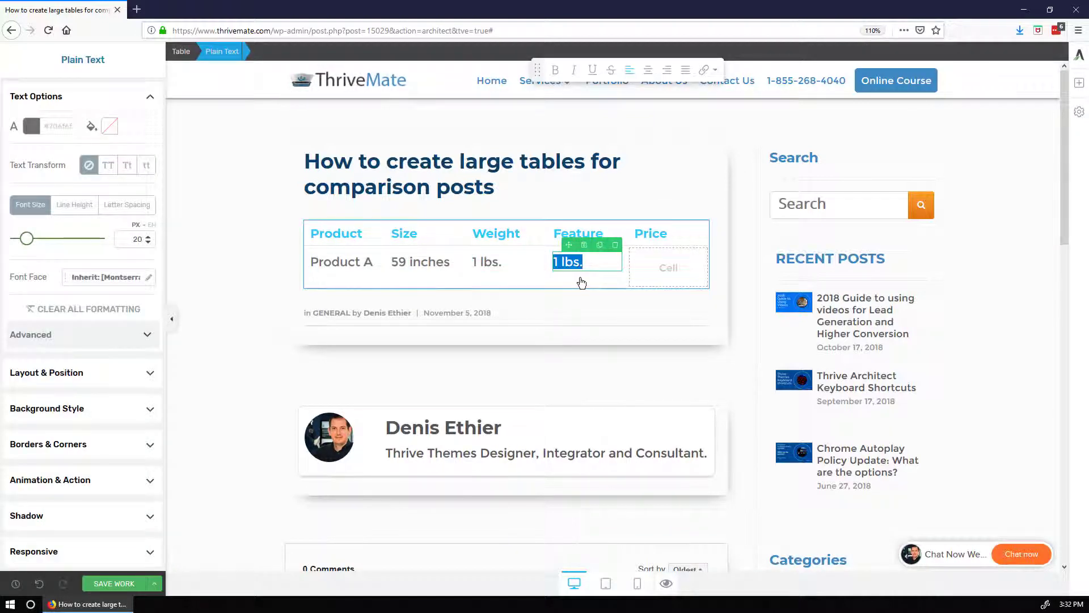
{"action": "type", "text": "Yes"}
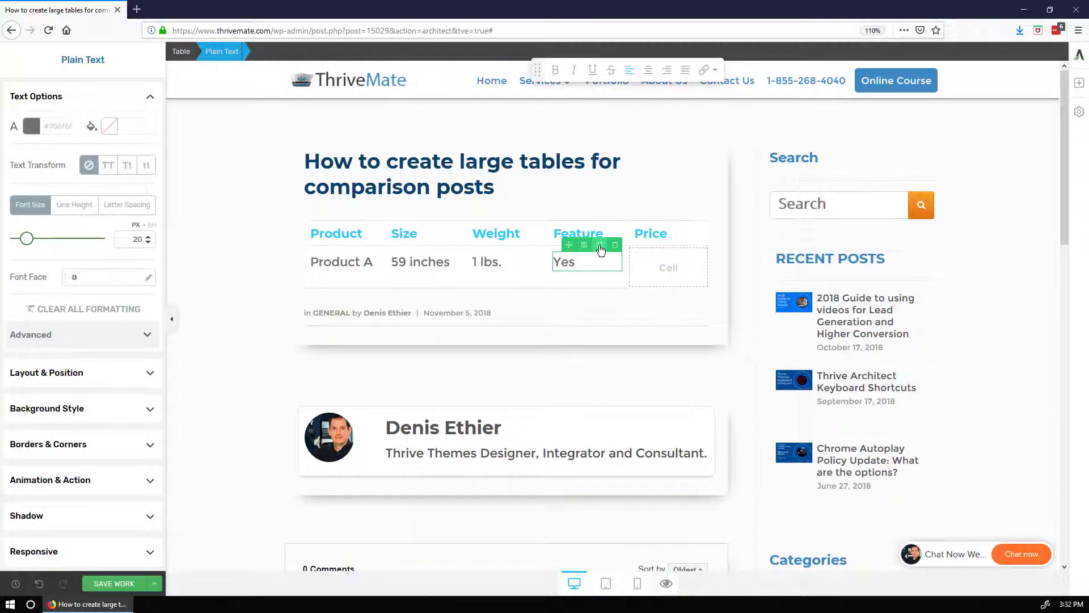
{"action": "left_click", "coordinate": [601, 249]}
{"action": "left_click_drag", "start_coordinate": [568, 262], "coordinate": [672, 256]}
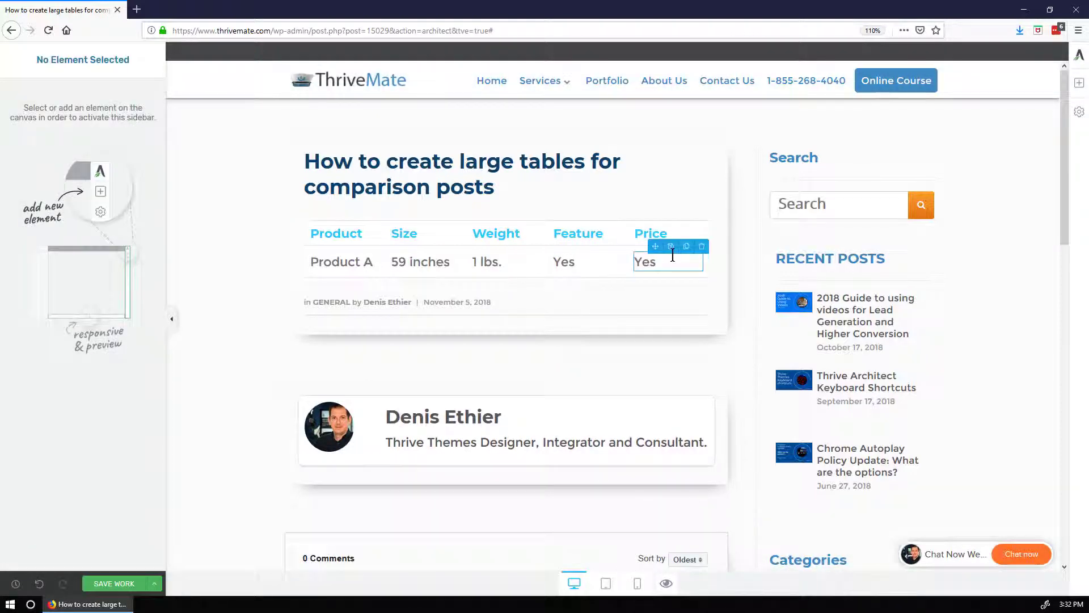
{"action": "double_click", "coordinate": [673, 256]}
{"action": "type", "text": "19.99"}
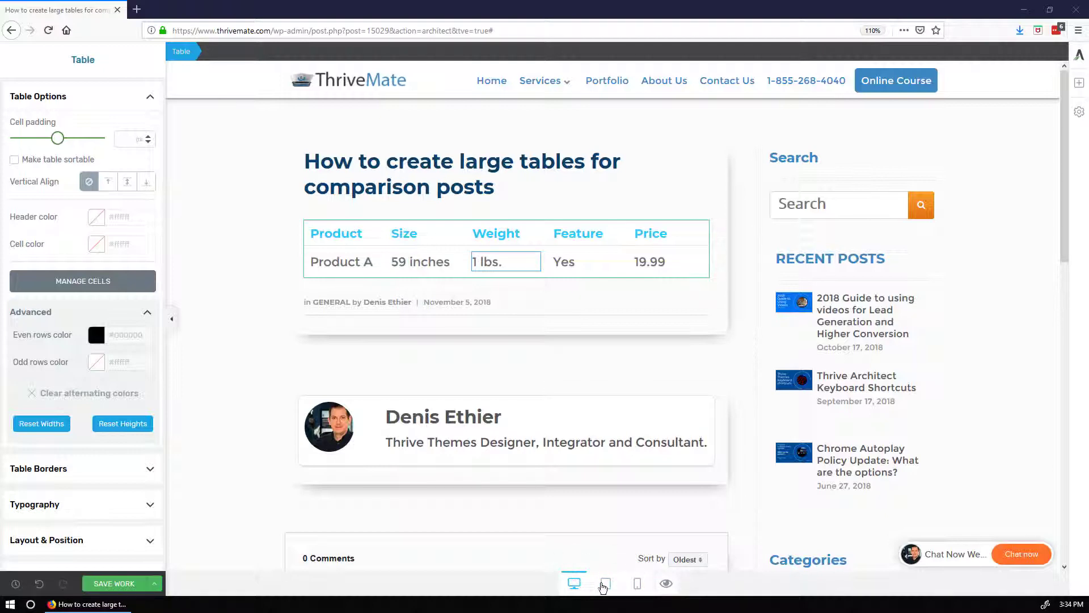
Switch the editor to the tablet view to examine the table's layout.
{"action": "left_click", "coordinate": [604, 583]}
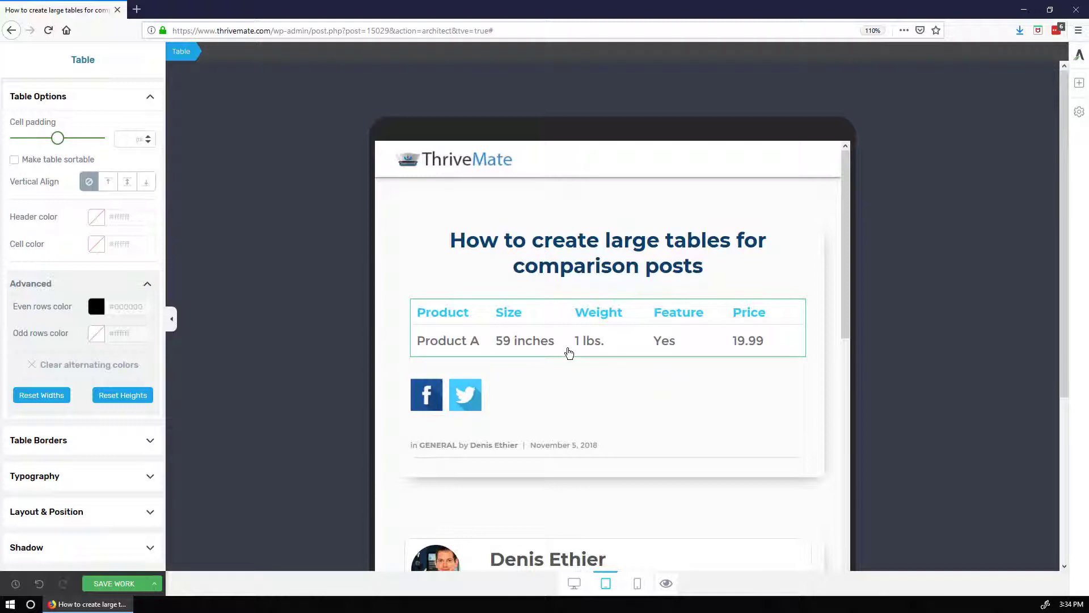
Extend the Feature text in the Product A row to read "Yes, this has a great feature".
{"action": "left_click", "coordinate": [689, 343]}
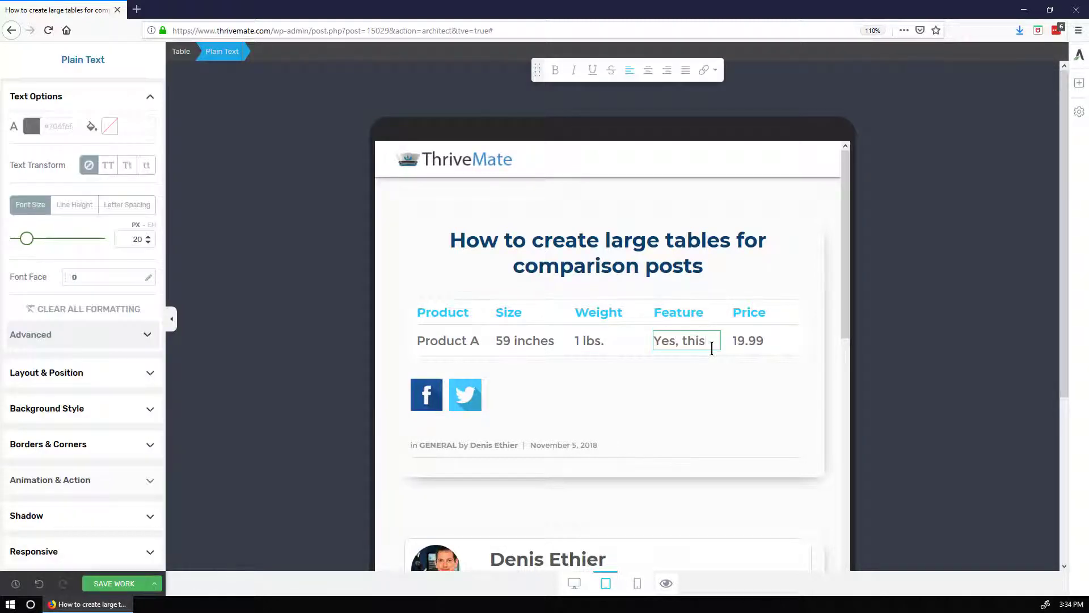
{"action": "type", "text": ", this has a great"}
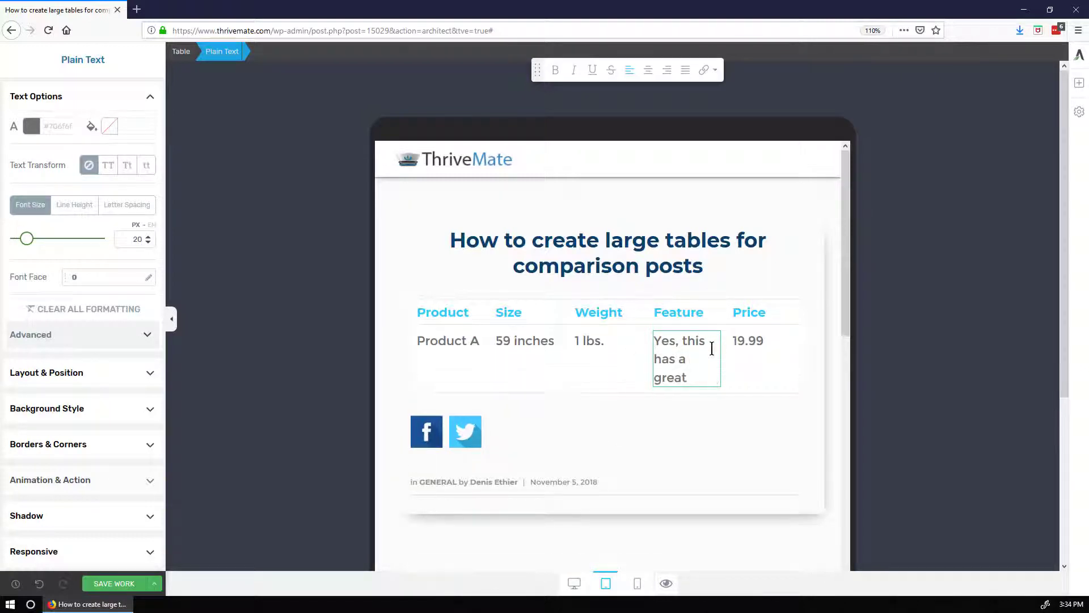
{"action": "type", "text": " feature"}
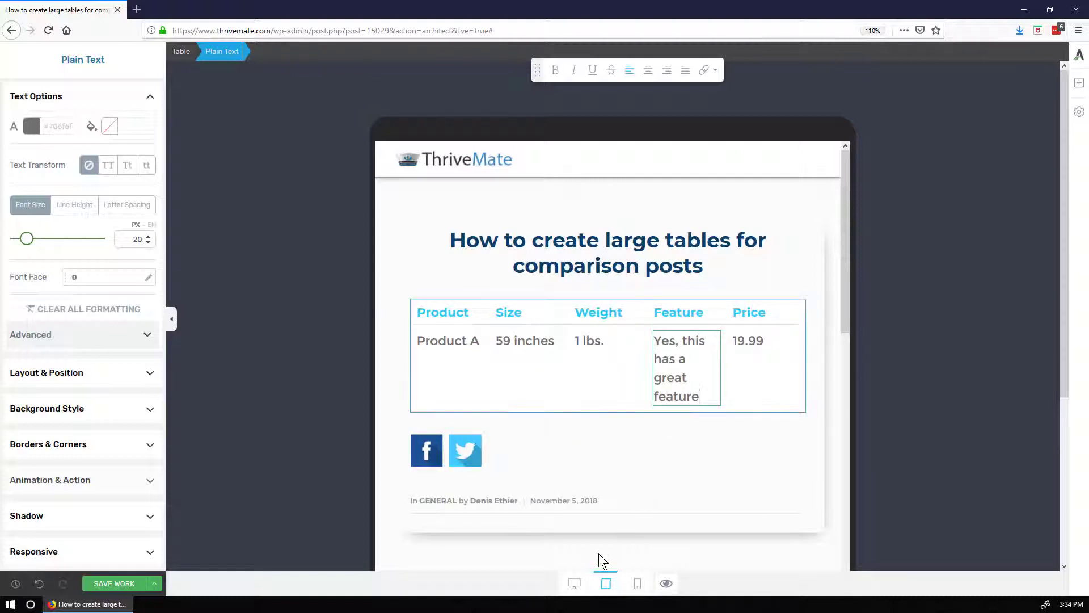
Compare the table's desktop and mobile layouts, examining how its columns scroll sideways on the phone view, and return to the desktop view.
{"action": "left_click", "coordinate": [575, 584]}
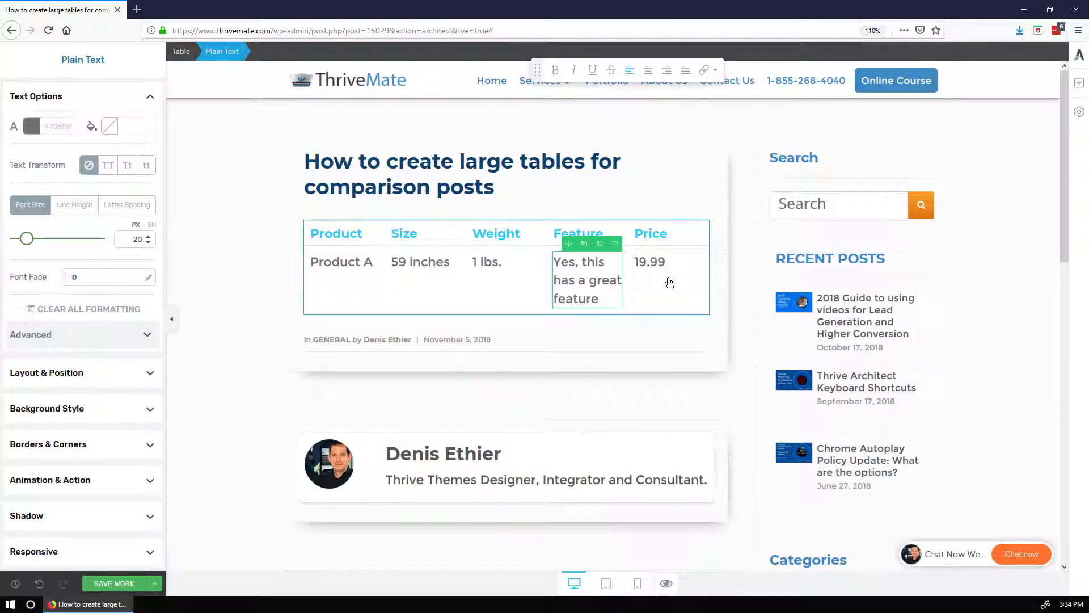
{"action": "left_click", "coordinate": [496, 305]}
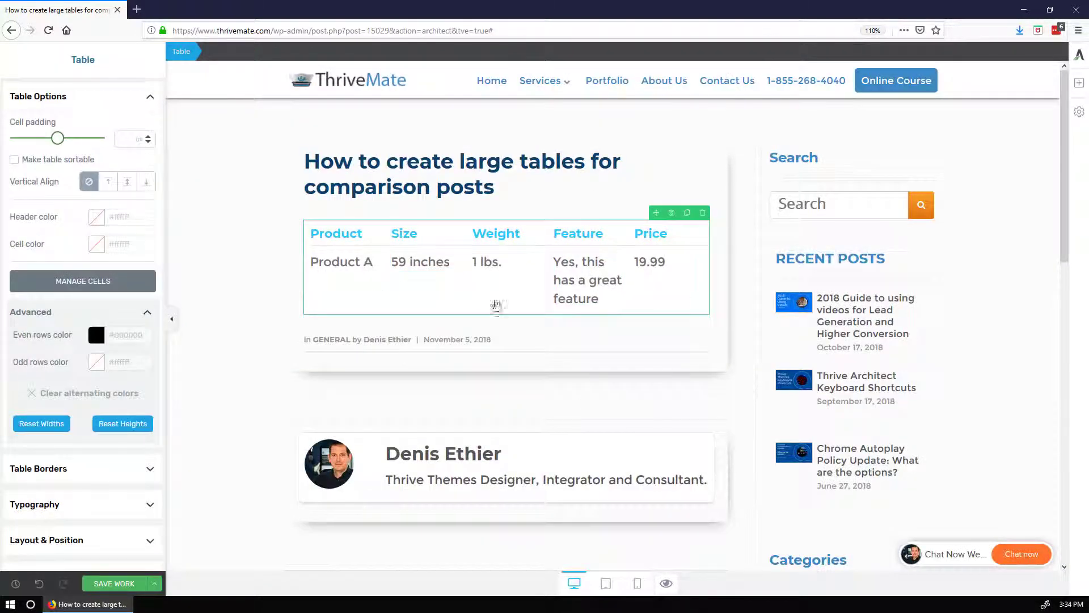
{"action": "left_click", "coordinate": [606, 584]}
{"action": "left_click", "coordinate": [643, 582]}
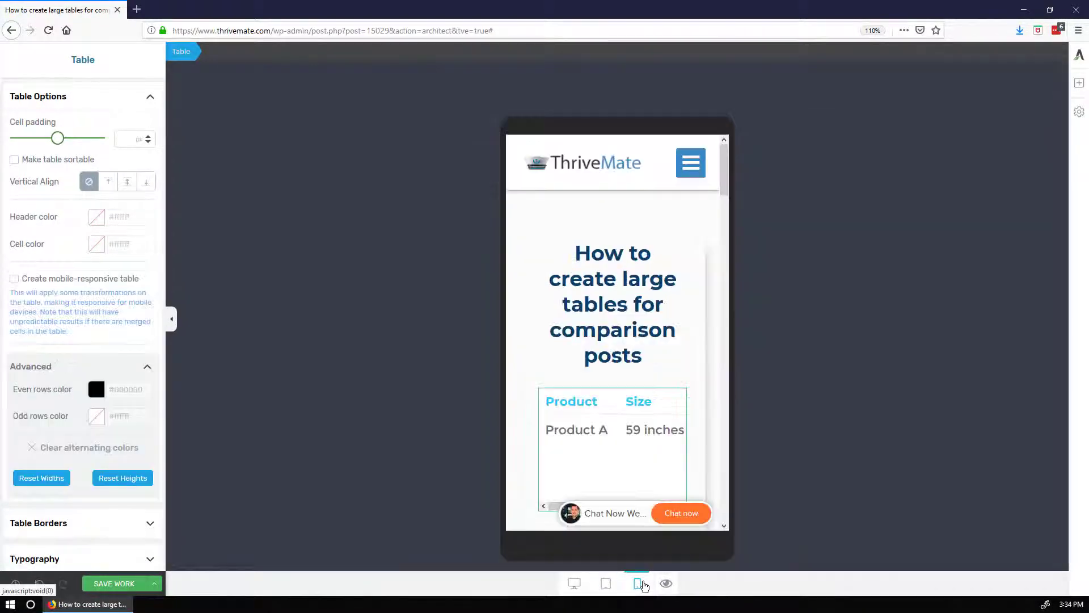
{"action": "scroll", "coordinate": [628, 339], "scroll_direction": "down", "scroll_amount": 2}
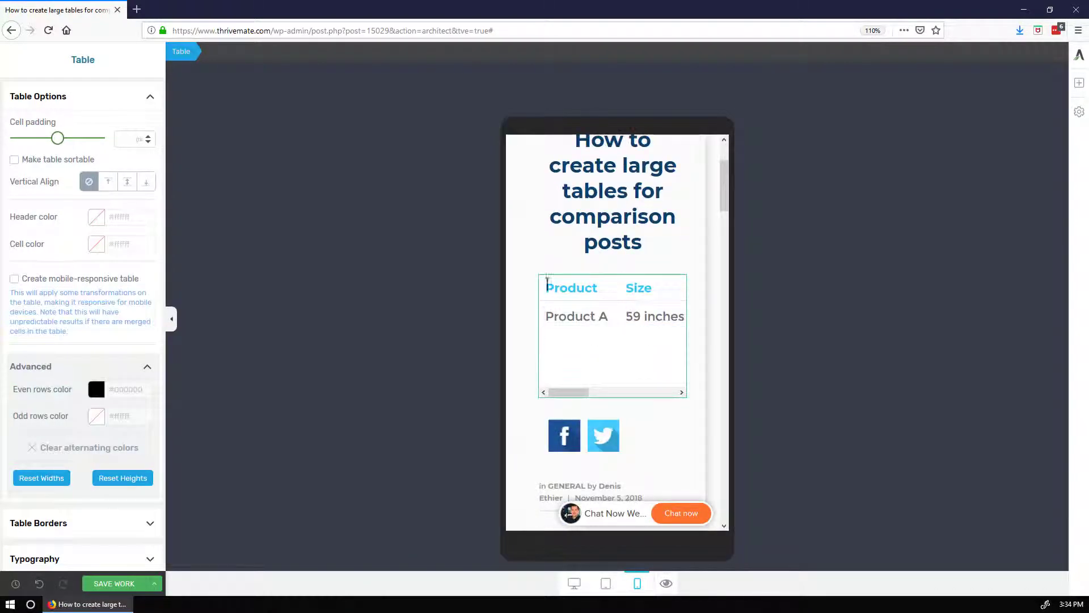
{"action": "mouse_move", "coordinate": [575, 392]}
{"action": "left_mouse_down"}
{"action": "mouse_move", "coordinate": [666, 391]}
{"action": "mouse_move", "coordinate": [624, 403]}
{"action": "mouse_move", "coordinate": [570, 393]}
{"action": "left_mouse_up"}
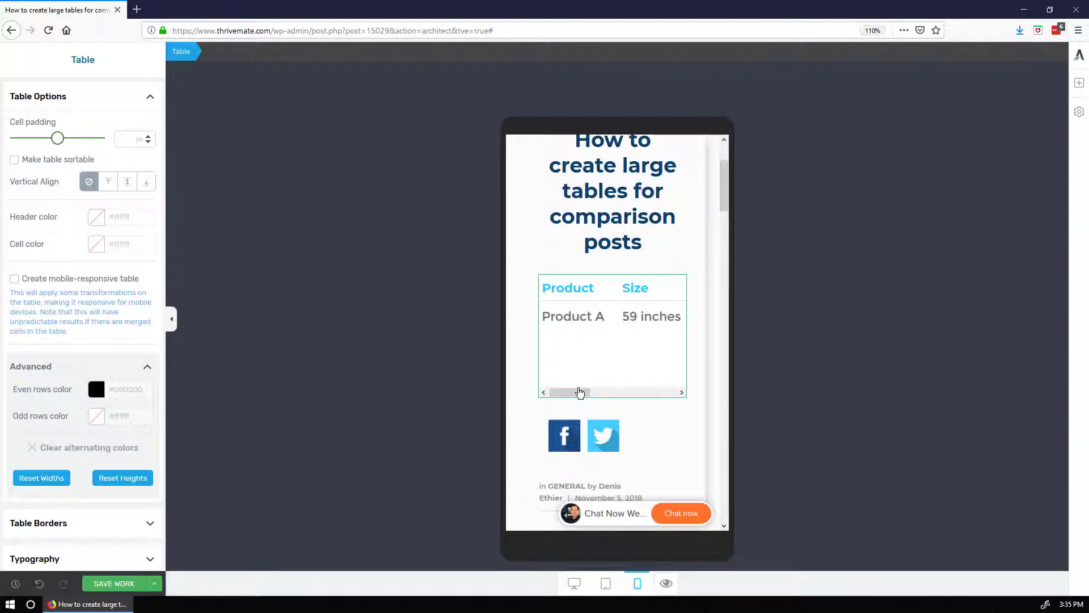
{"action": "left_click_drag", "start_coordinate": [612, 399], "coordinate": [577, 394]}
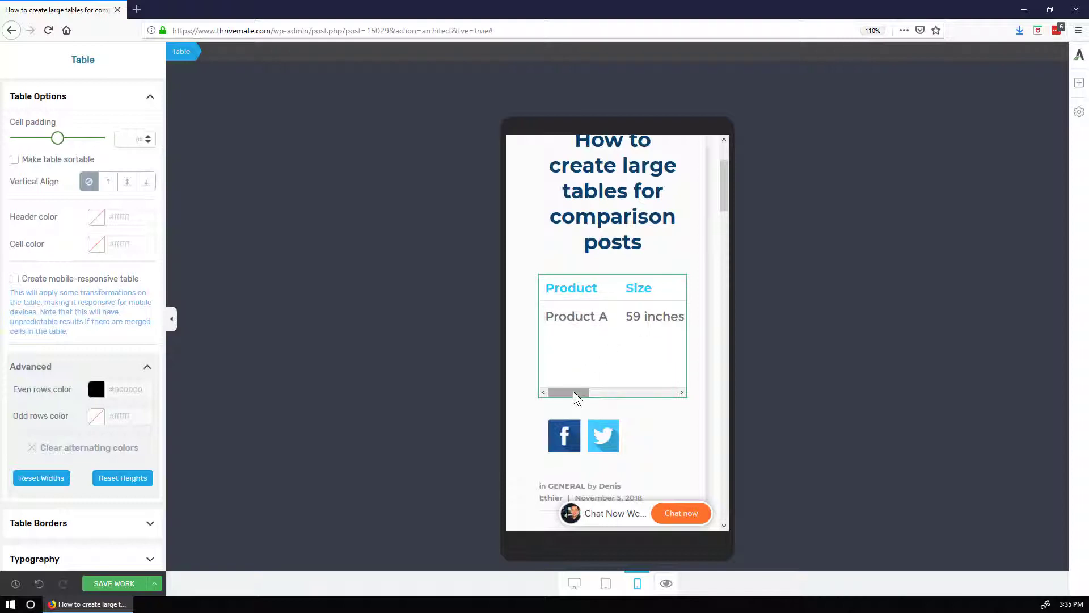
{"action": "left_click_drag", "start_coordinate": [576, 398], "coordinate": [591, 372]}
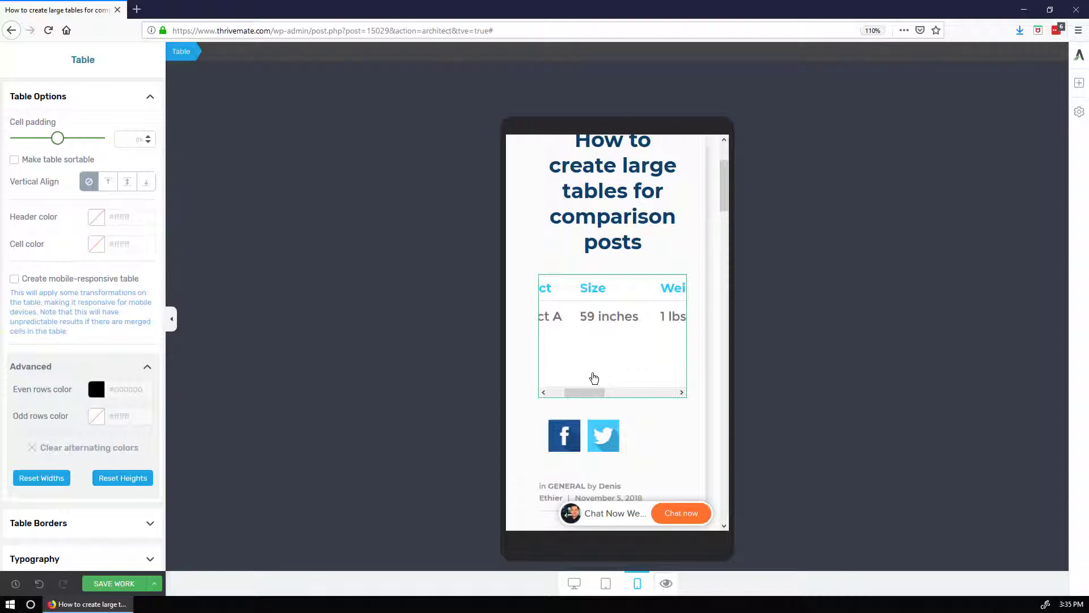
{"action": "left_click_drag", "start_coordinate": [588, 393], "coordinate": [572, 394]}
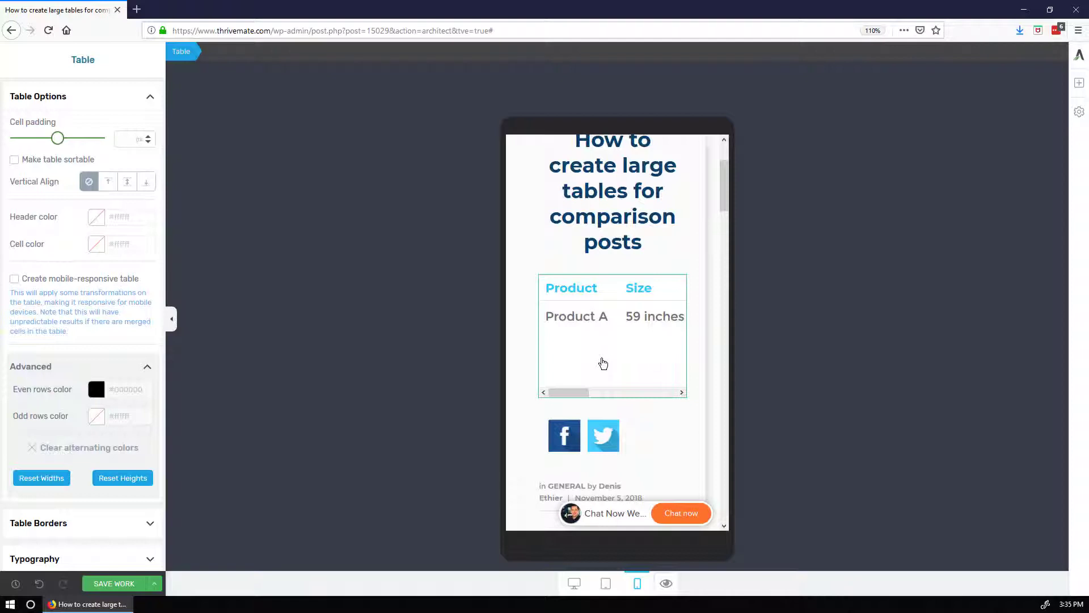
{"action": "left_click", "coordinate": [581, 581]}
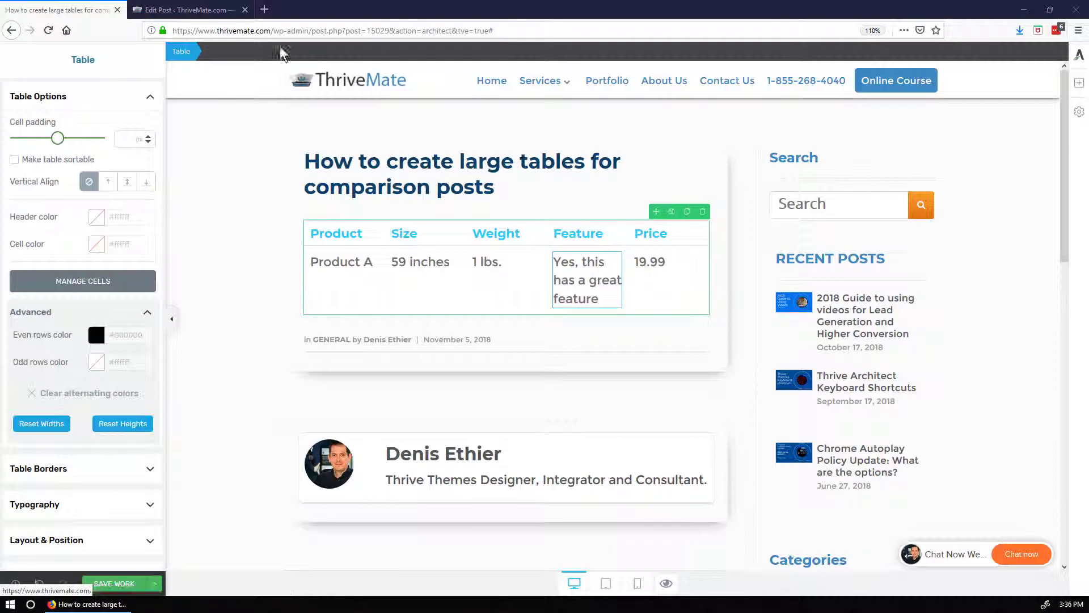
On the WordPress Edit Post page, set the post template to Full Width and save the draft.
{"action": "left_click", "coordinate": [199, 10]}
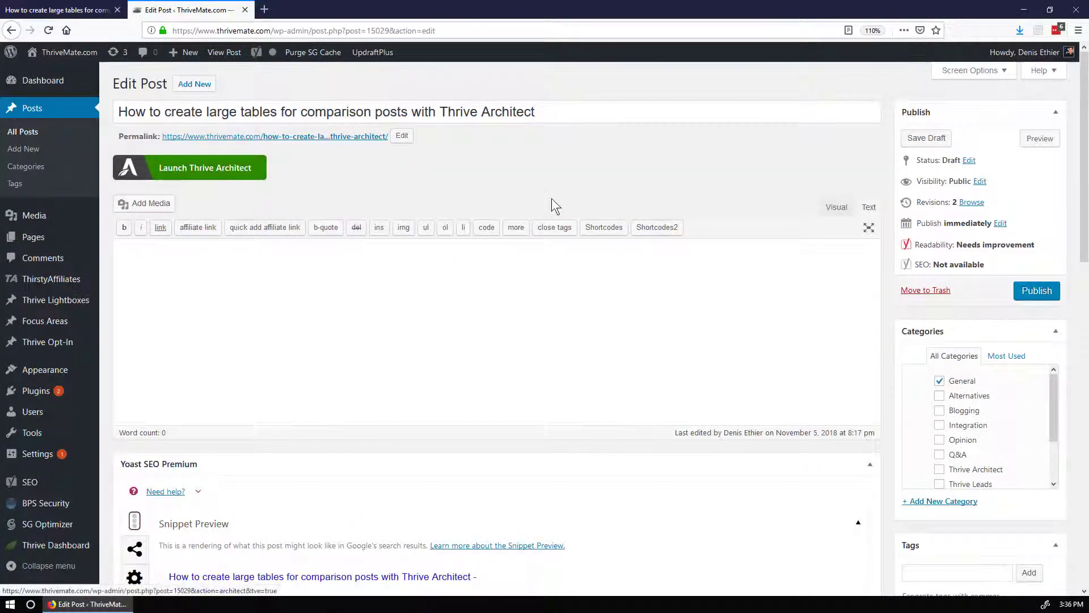
{"action": "scroll", "coordinate": [596, 287], "scroll_direction": "down", "scroll_amount": 15}
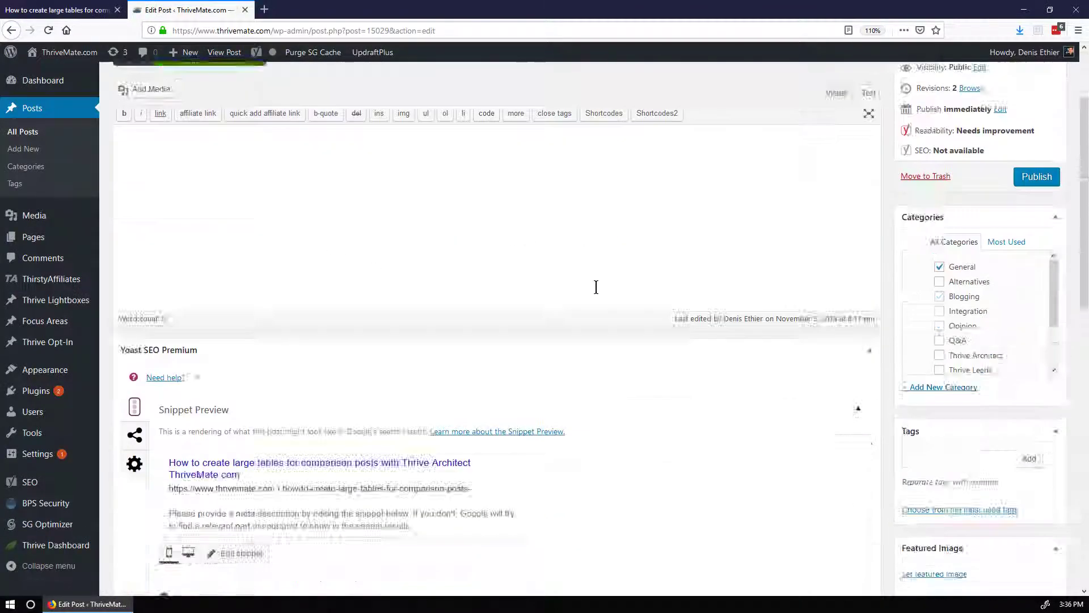
{"action": "scroll", "coordinate": [597, 288], "scroll_direction": "down", "scroll_amount": 2}
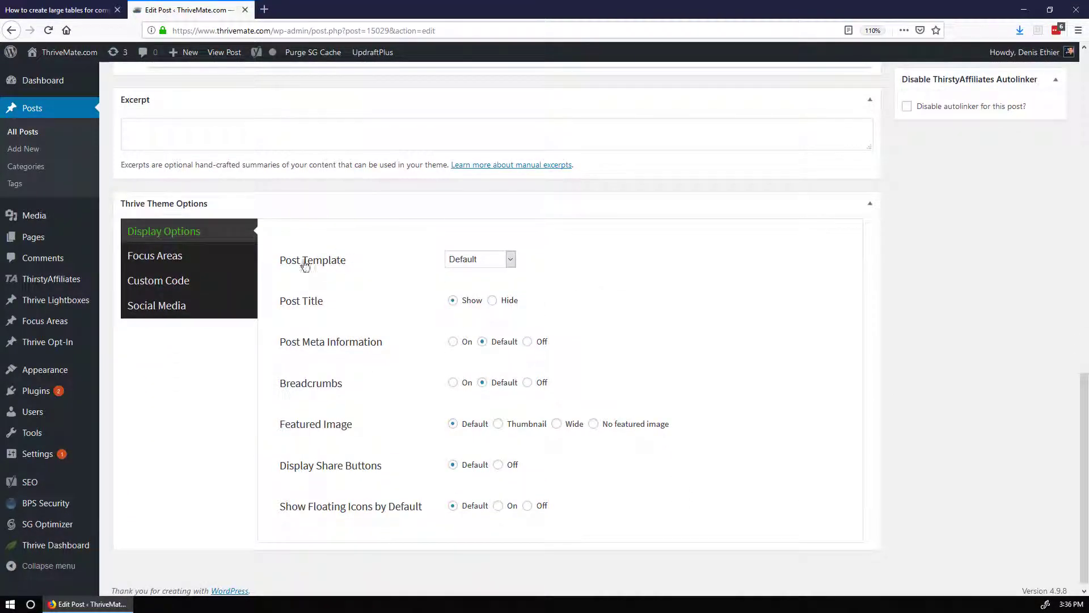
{"action": "left_click", "coordinate": [481, 261]}
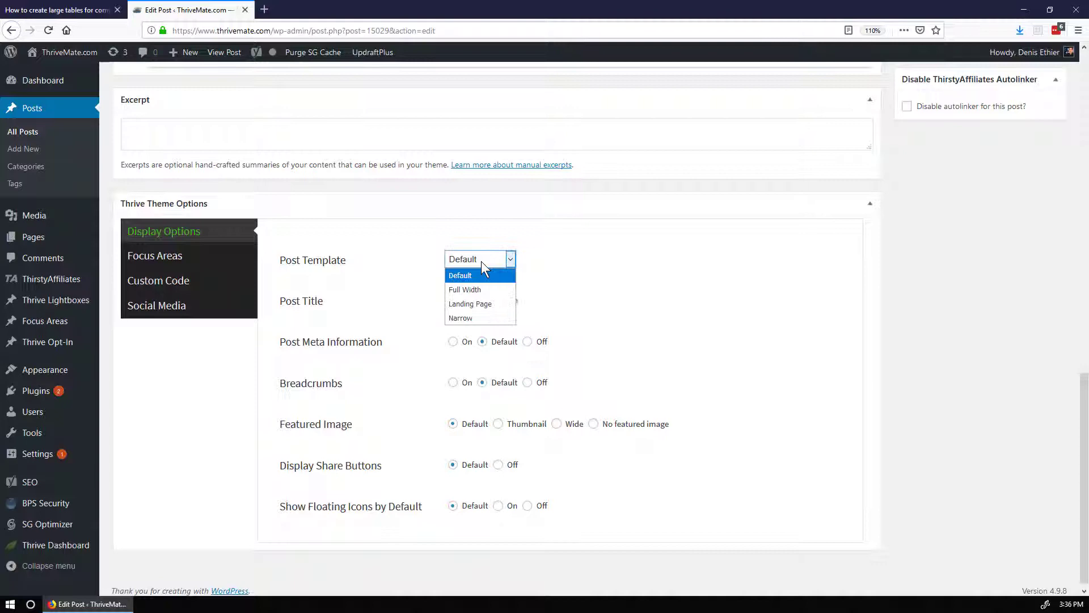
{"action": "left_click", "coordinate": [477, 292]}
{"action": "scroll", "coordinate": [652, 309], "scroll_direction": "up", "scroll_amount": 10}
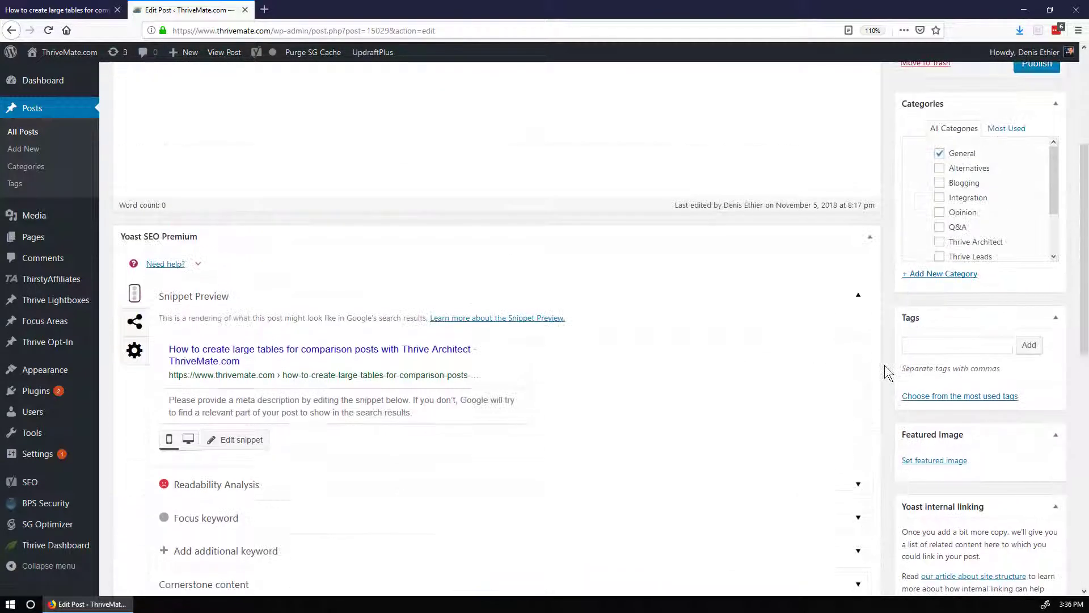
{"action": "scroll", "coordinate": [1007, 227], "scroll_direction": "up", "scroll_amount": 3}
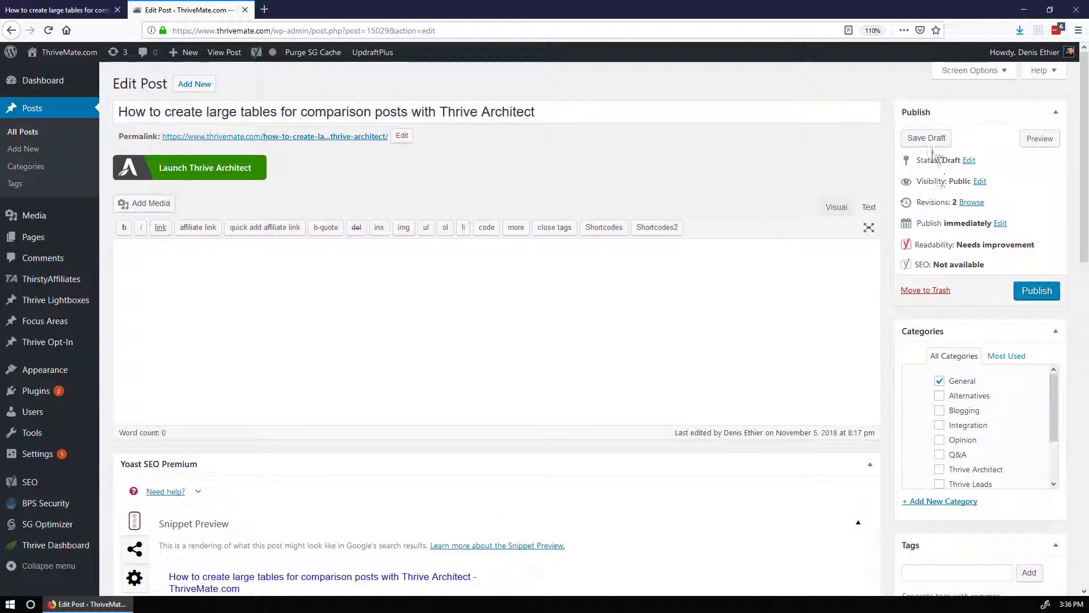
Return to the Thrive Architect editor and save the work on the comparison post.
{"action": "left_click", "coordinate": [66, 11]}
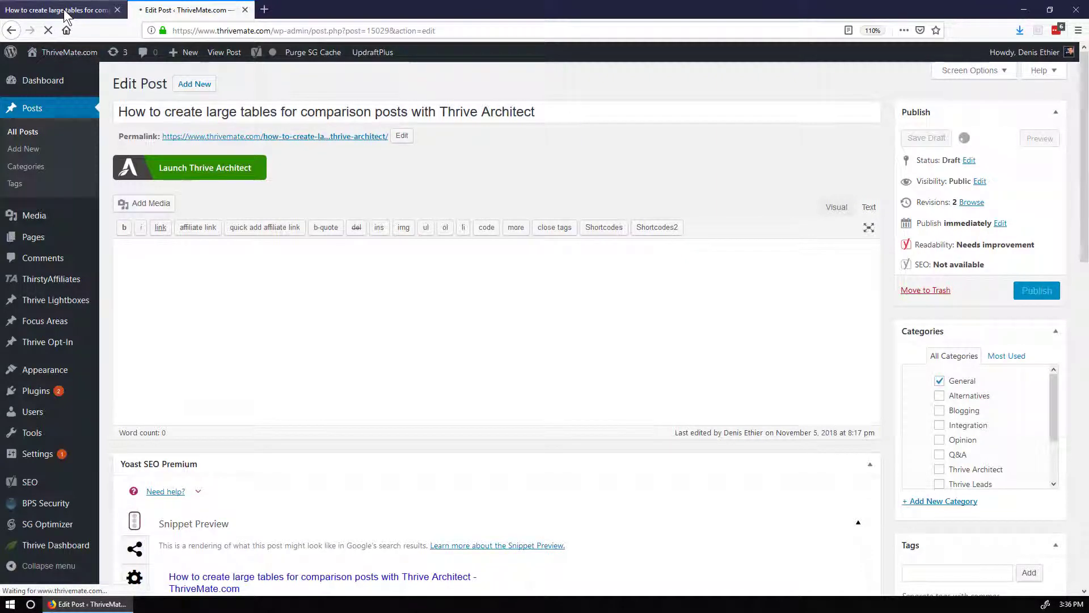
{"action": "left_click", "coordinate": [250, 274]}
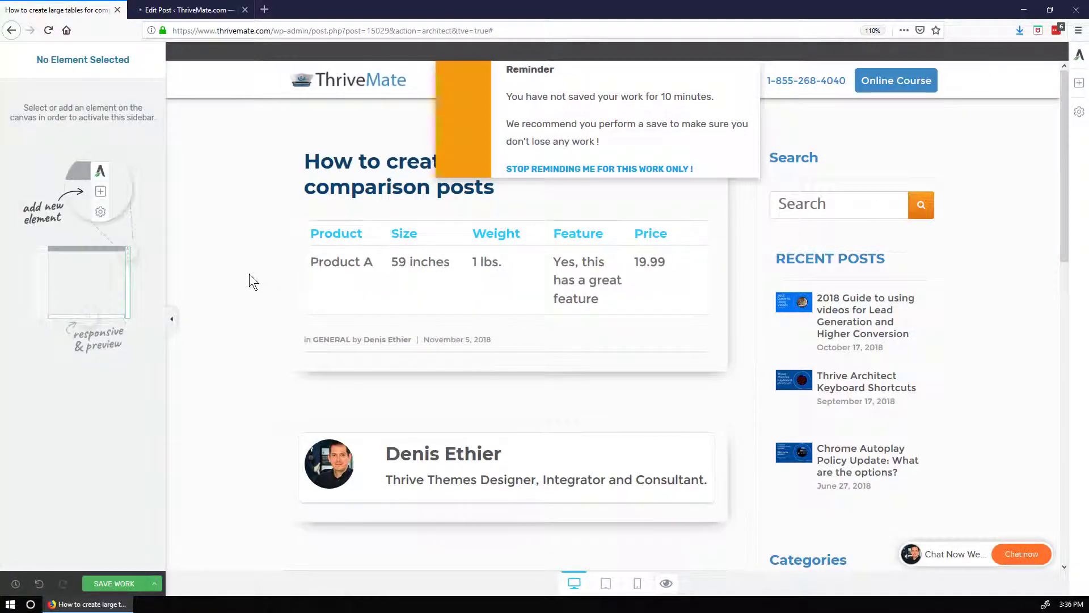
{"action": "left_click", "coordinate": [116, 583]}
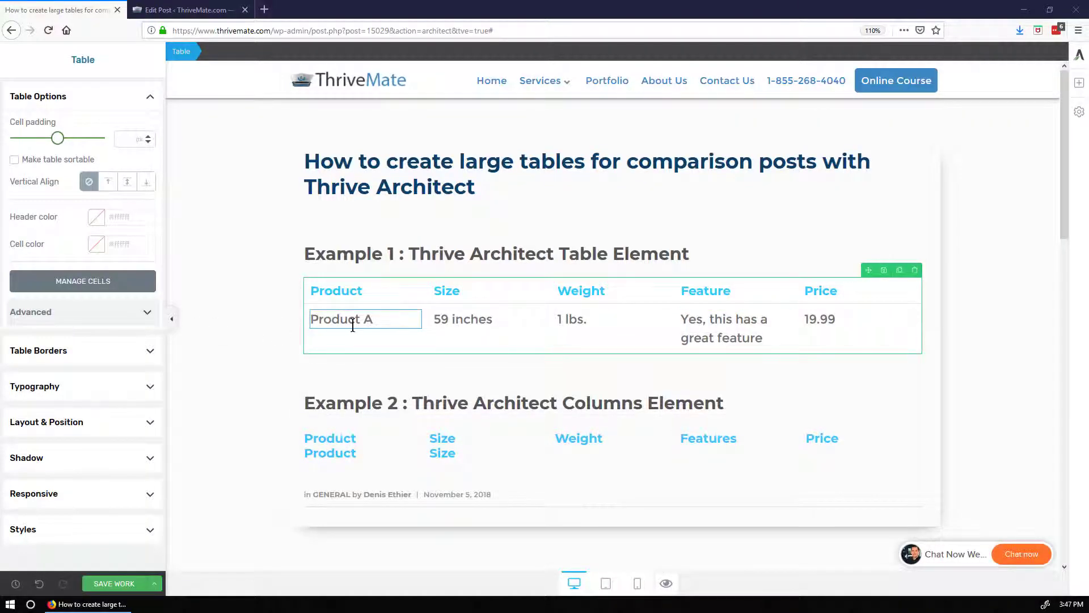
Add two empty rows below the Product A row of the Example 1 table and finish cell management.
{"action": "left_click", "coordinate": [448, 319]}
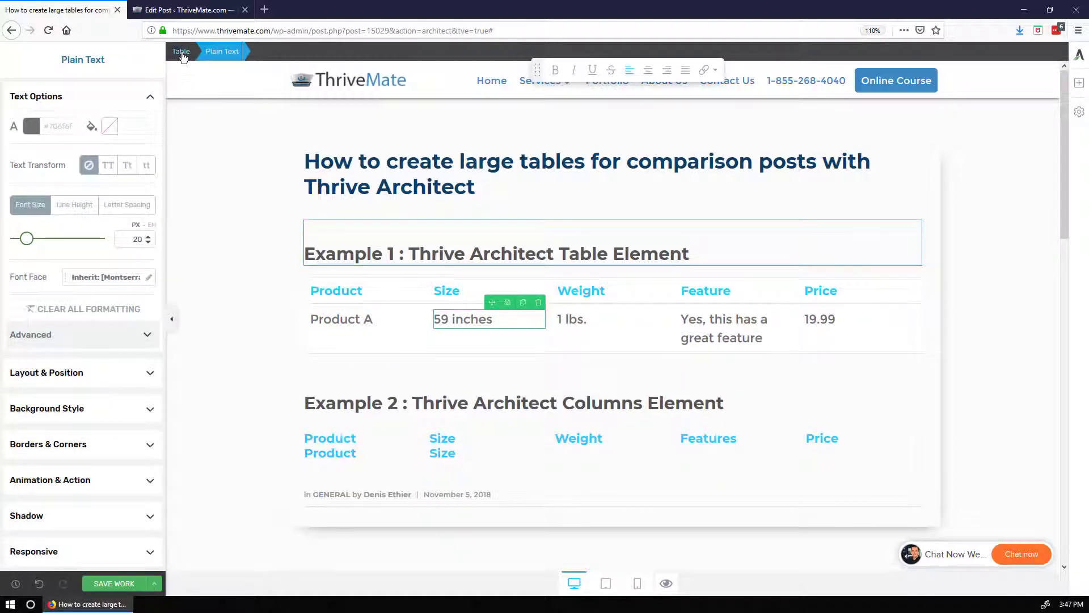
{"action": "left_click", "coordinate": [182, 52]}
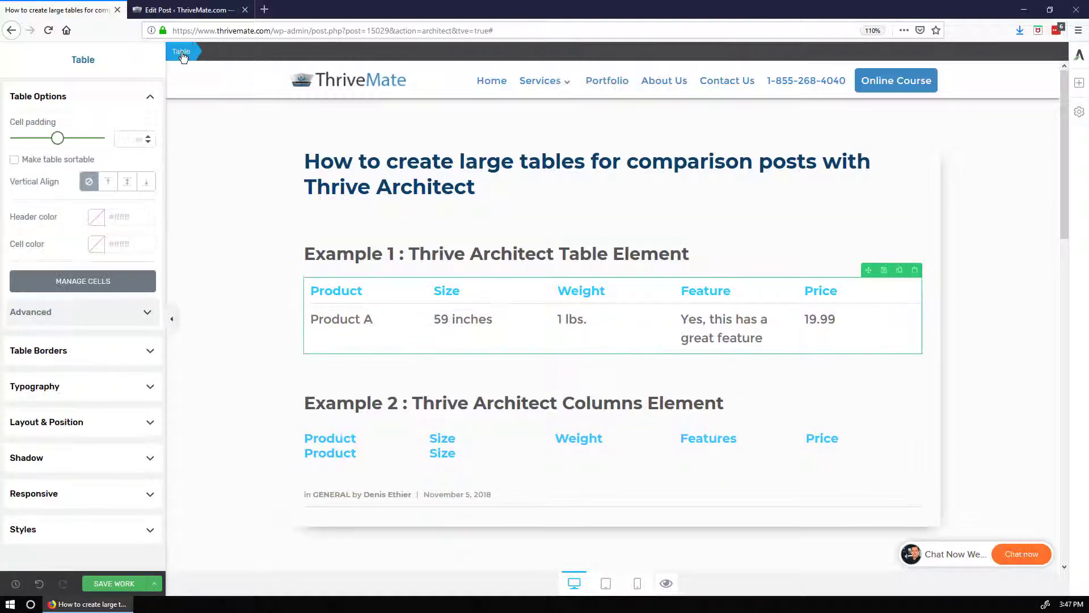
{"action": "left_click", "coordinate": [76, 282]}
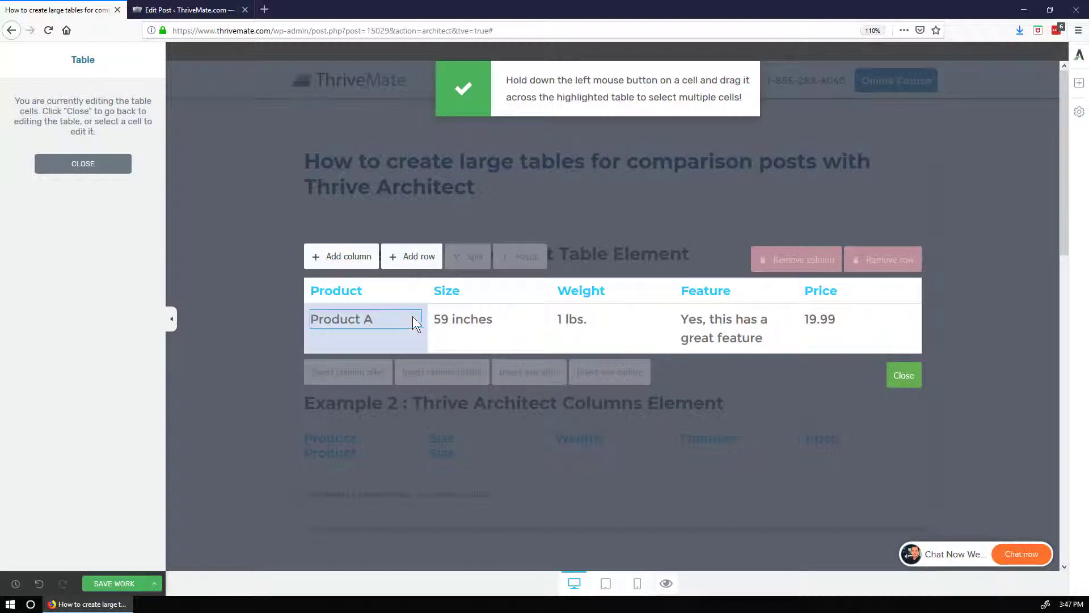
{"action": "left_click", "coordinate": [416, 258]}
{"action": "left_click", "coordinate": [417, 259]}
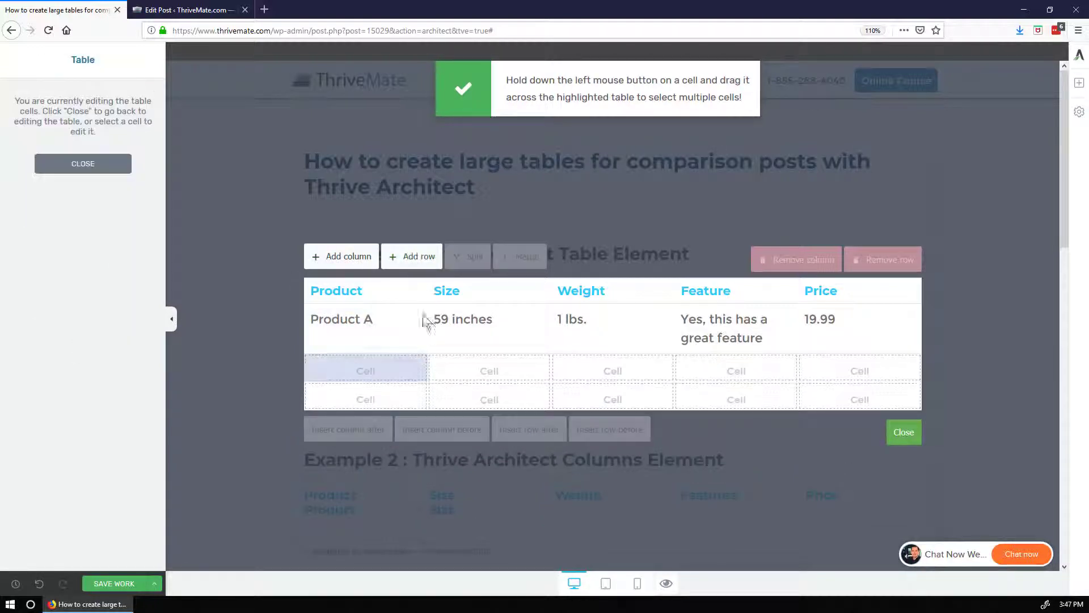
{"action": "left_click", "coordinate": [902, 432]}
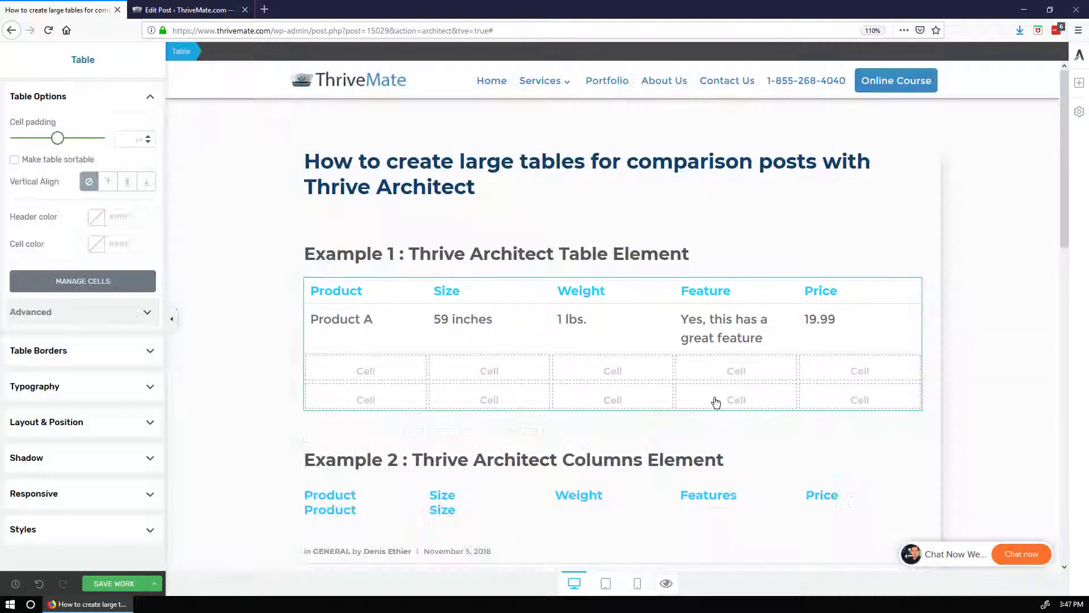
Duplicate the "Product A" text into the Product cells of the two empty rows.
{"action": "left_click", "coordinate": [340, 319]}
{"action": "left_click", "coordinate": [400, 303]}
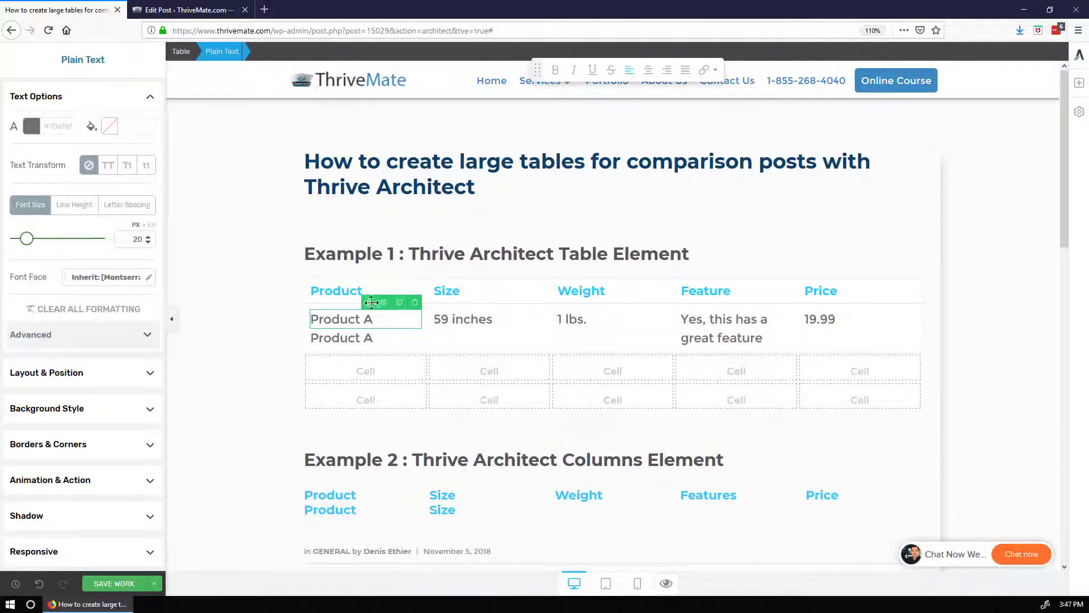
{"action": "left_click_drag", "start_coordinate": [368, 302], "coordinate": [352, 369]}
{"action": "left_click", "coordinate": [359, 320]}
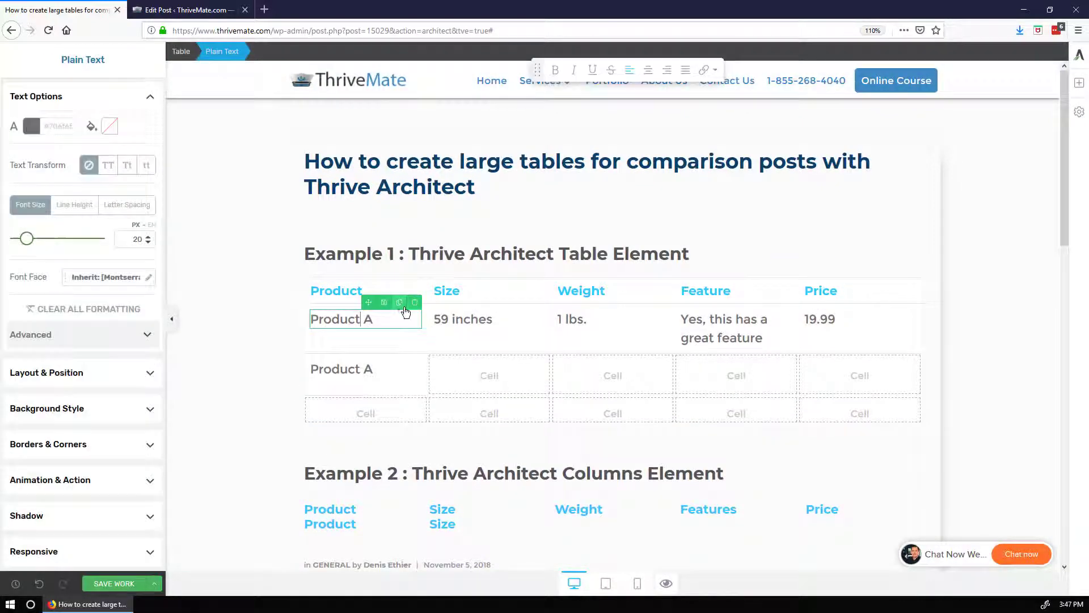
{"action": "left_click", "coordinate": [400, 304]}
{"action": "left_click_drag", "start_coordinate": [369, 302], "coordinate": [372, 413]}
Duplicate the "59 inches" text into the Size cells of the two added rows.
{"action": "left_click", "coordinate": [455, 324]}
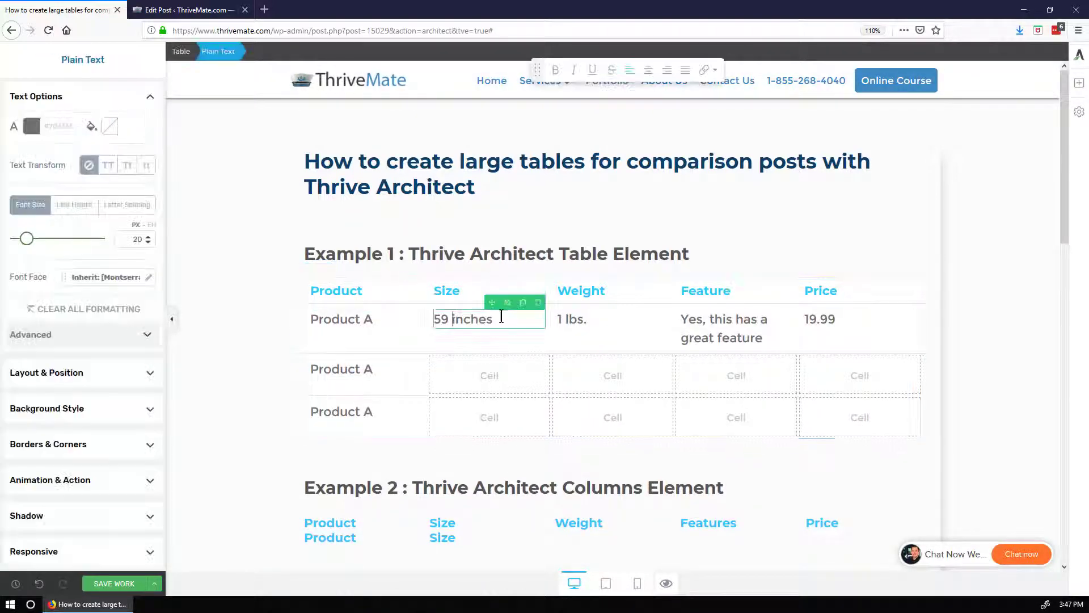
{"action": "left_click", "coordinate": [523, 305]}
{"action": "left_click_drag", "start_coordinate": [493, 304], "coordinate": [491, 374]}
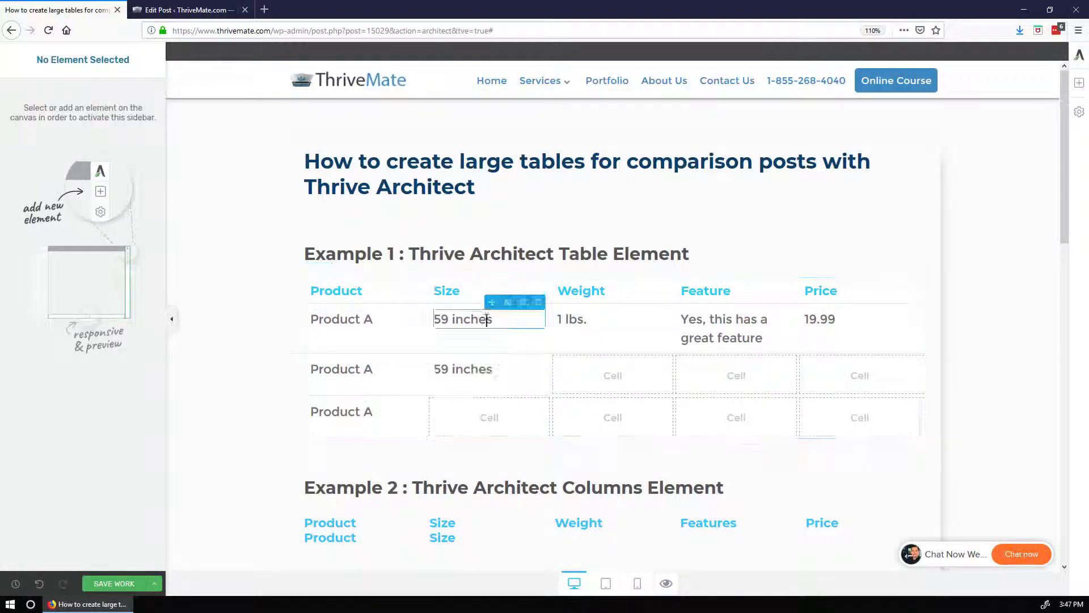
{"action": "left_click", "coordinate": [489, 319]}
{"action": "left_click", "coordinate": [522, 302]}
{"action": "left_click_drag", "start_coordinate": [494, 301], "coordinate": [489, 418]}
Make two copies of the "1 lbs." text and place them in the Weight cells of the added rows.
{"action": "left_click", "coordinate": [635, 315]}
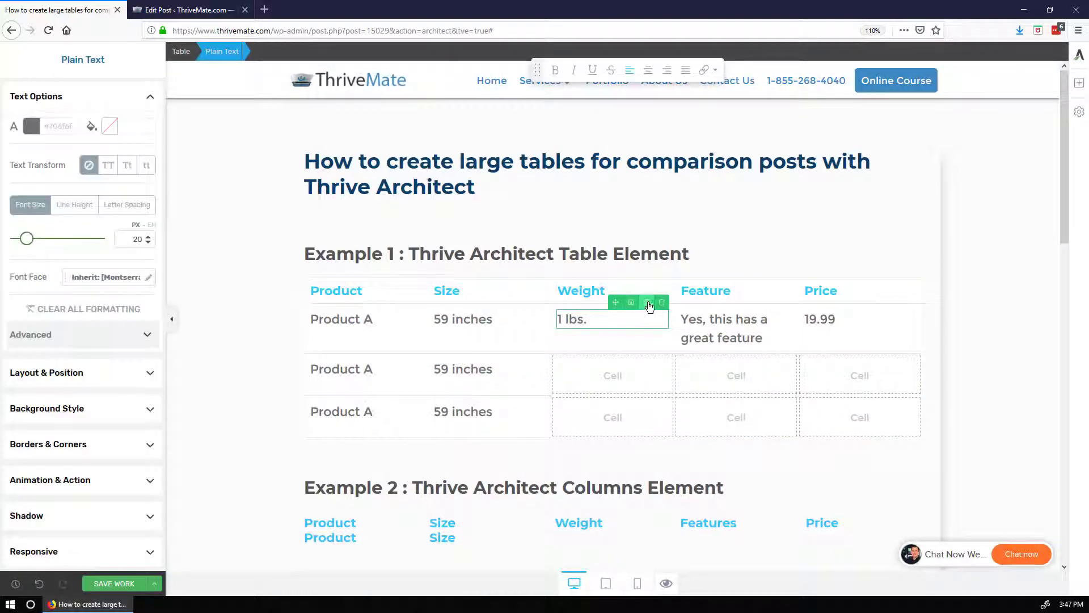
{"action": "double_click", "coordinate": [649, 305]}
{"action": "left_click_drag", "start_coordinate": [616, 302], "coordinate": [615, 400]}
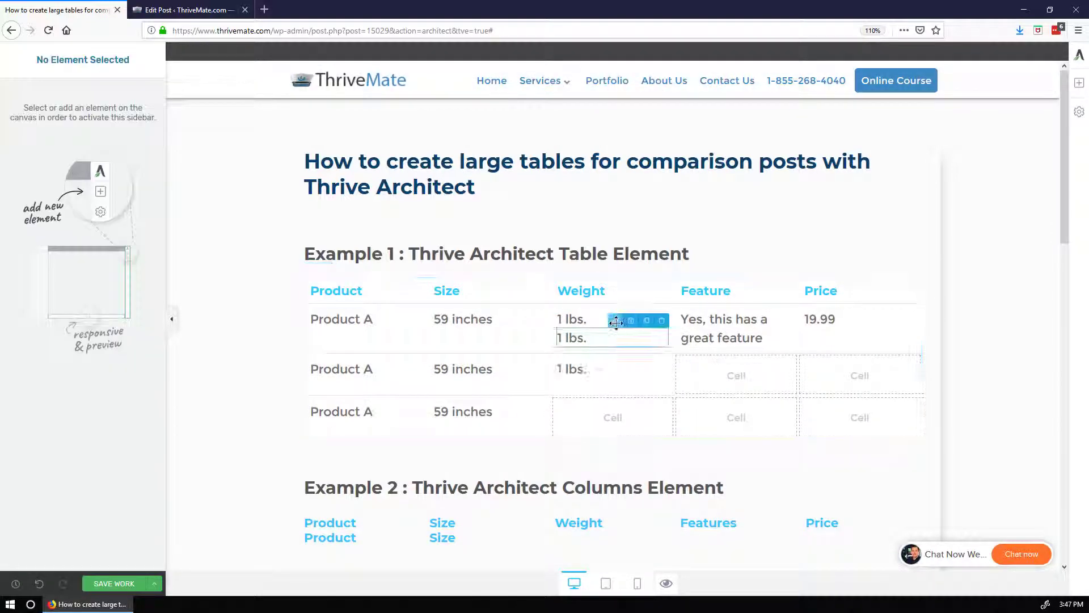
{"action": "left_click_drag", "start_coordinate": [616, 322], "coordinate": [617, 407]}
Make two copies of "Yes, this has a great feature" and place them in the Feature cells of the added rows.
{"action": "left_click", "coordinate": [722, 320]}
{"action": "double_click", "coordinate": [745, 305]}
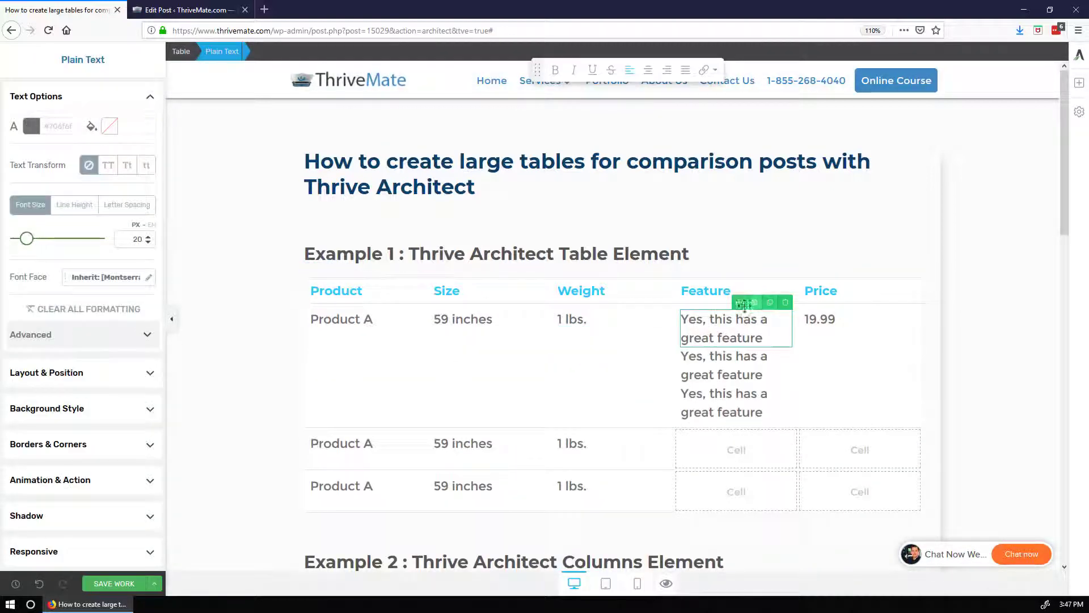
{"action": "left_click_drag", "start_coordinate": [745, 306], "coordinate": [744, 447]}
{"action": "left_click", "coordinate": [743, 339]}
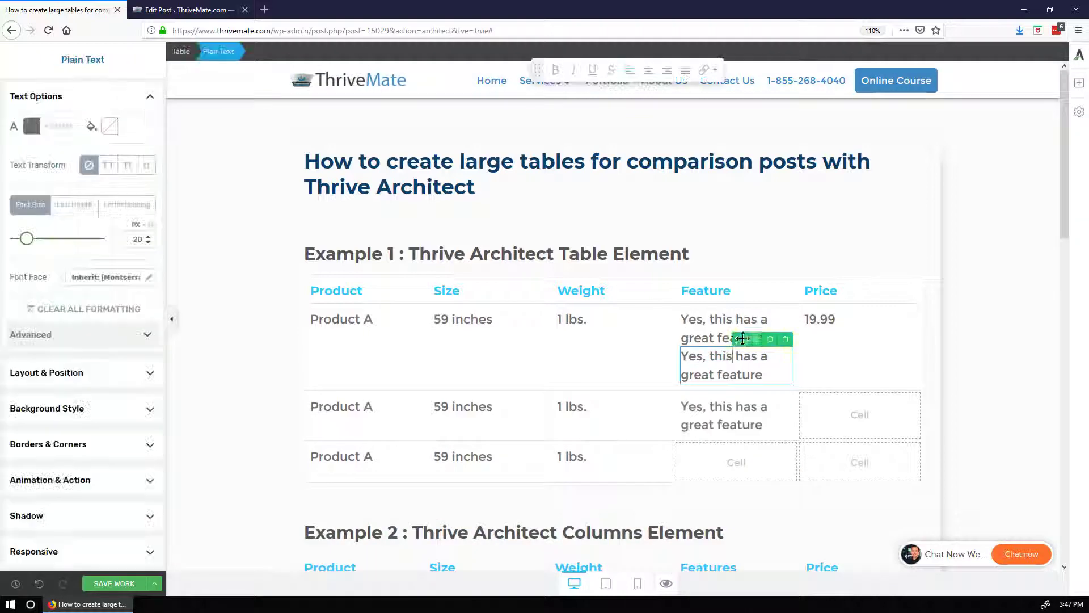
{"action": "left_click_drag", "start_coordinate": [742, 339], "coordinate": [787, 346]}
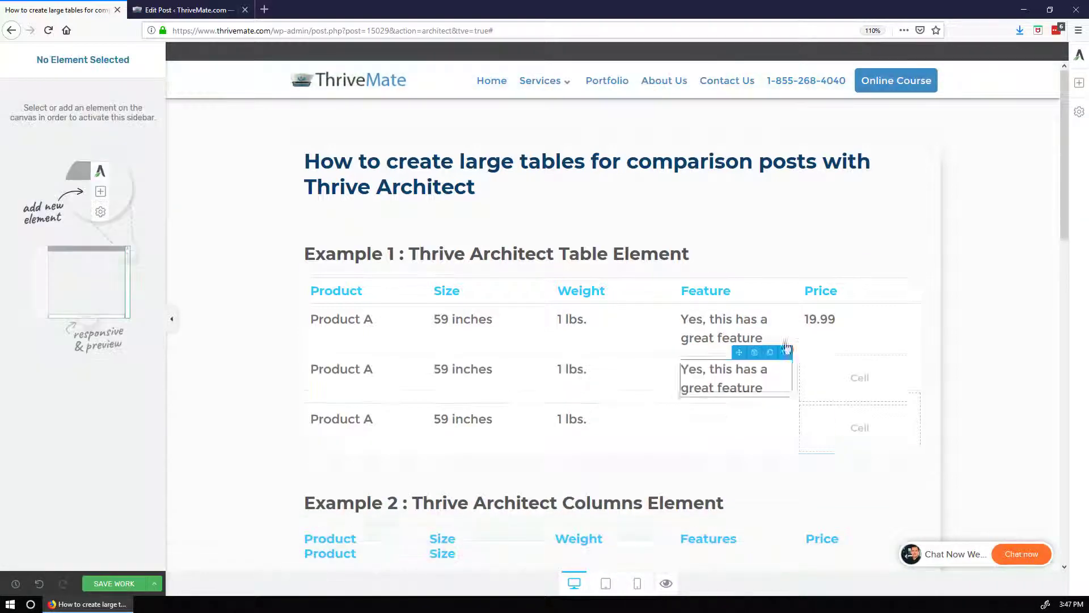
Make two copies of the "19.99" text and place them in the Price cells of the two added rows.
{"action": "left_click", "coordinate": [822, 318]}
{"action": "left_click", "coordinate": [893, 304]}
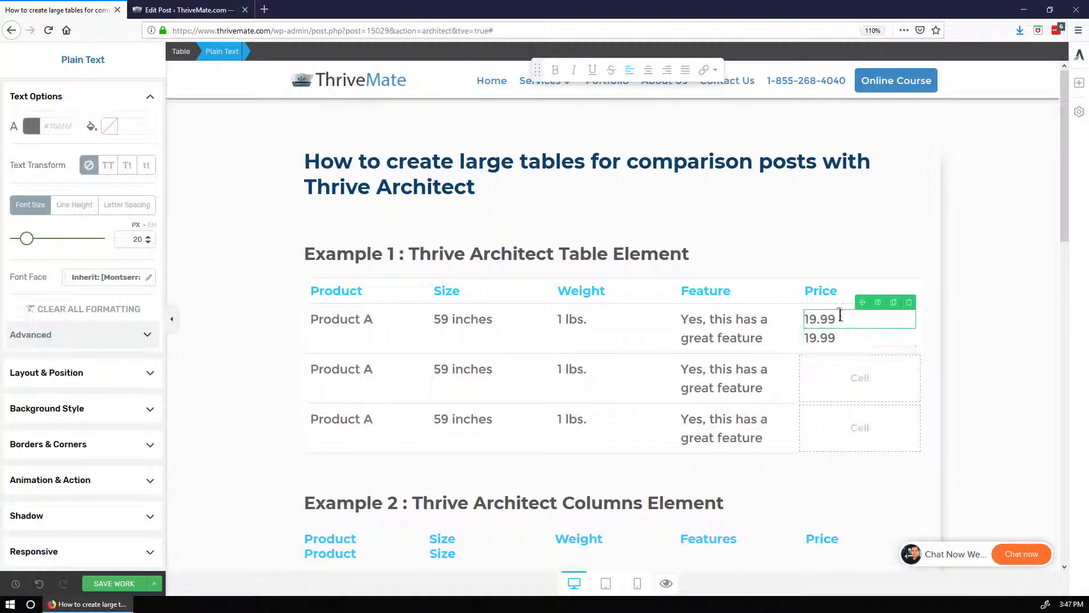
{"action": "left_click_drag", "start_coordinate": [858, 379], "coordinate": [856, 376]}
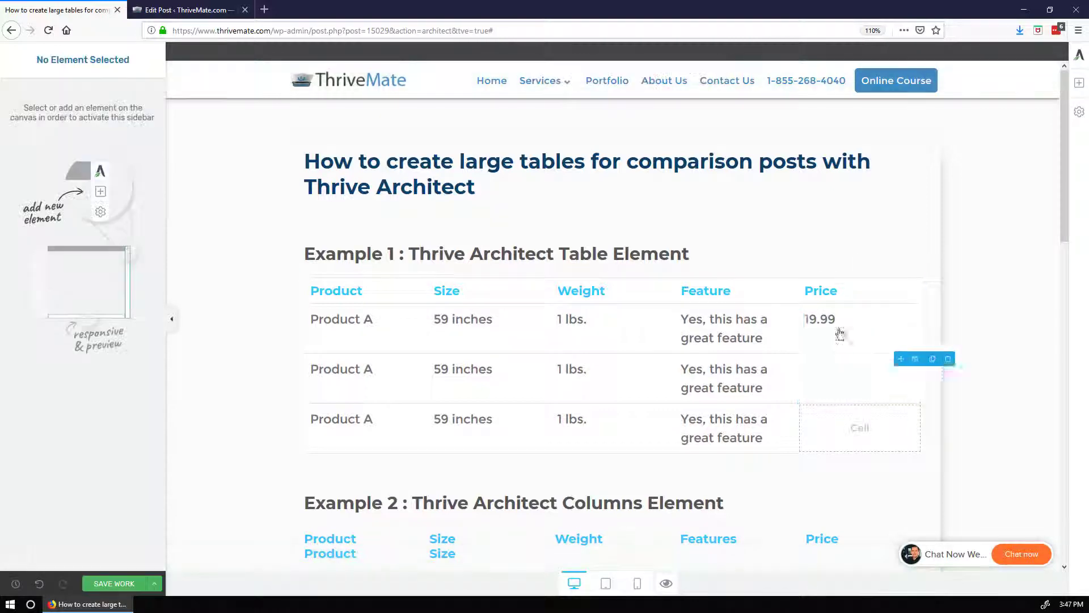
{"action": "left_click", "coordinate": [829, 318]}
{"action": "left_click_drag", "start_coordinate": [872, 308], "coordinate": [861, 424]}
Right-align the price text in all three product rows.
{"action": "left_click", "coordinate": [829, 321]}
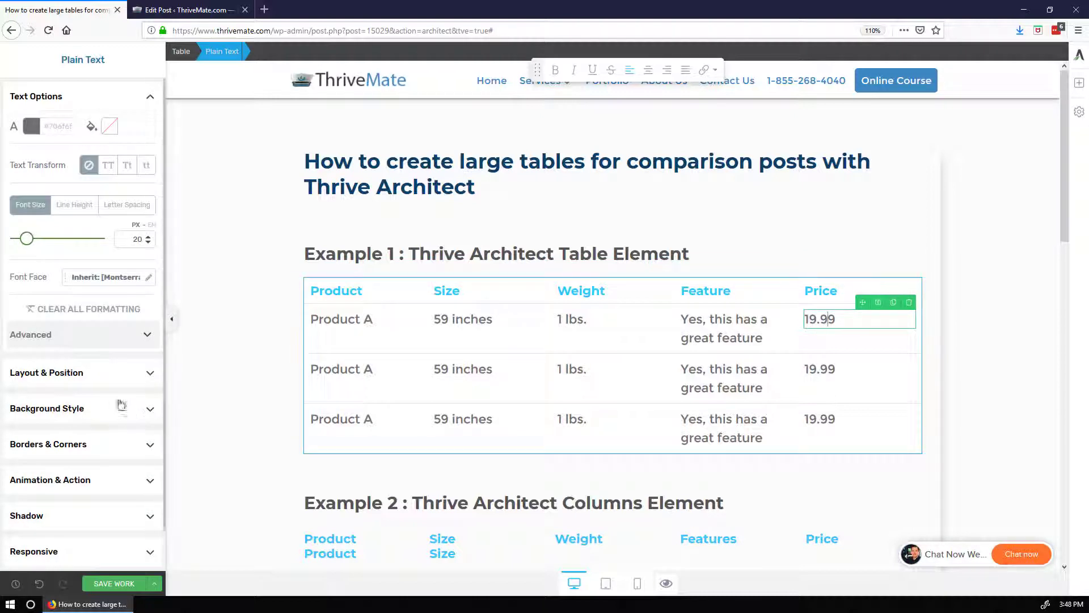
{"action": "left_click", "coordinate": [105, 378]}
{"action": "left_click", "coordinate": [146, 396]}
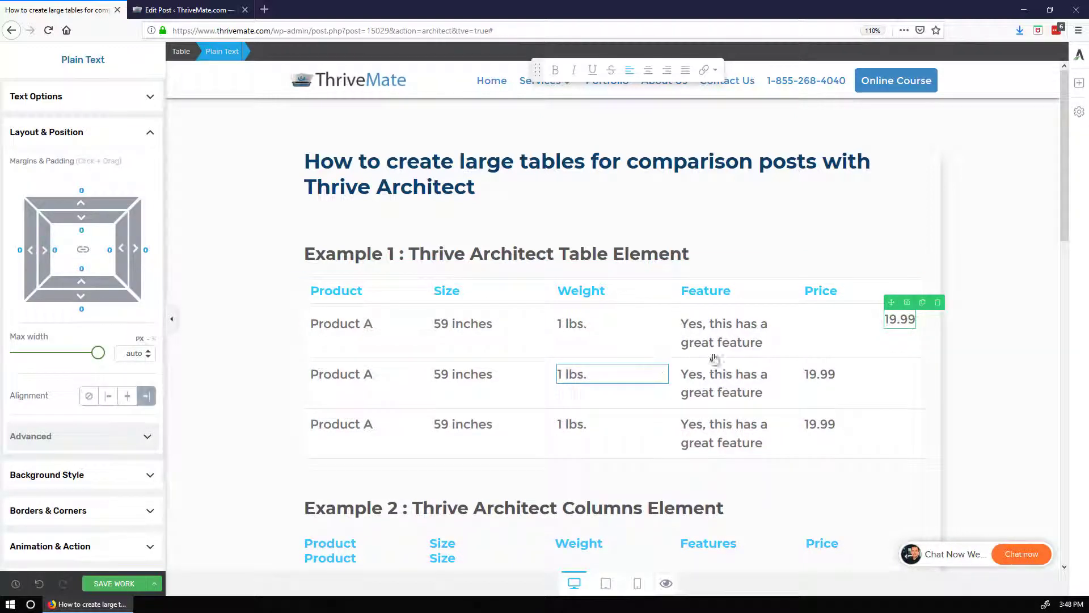
{"action": "left_click", "coordinate": [814, 373]}
{"action": "left_click", "coordinate": [146, 396]}
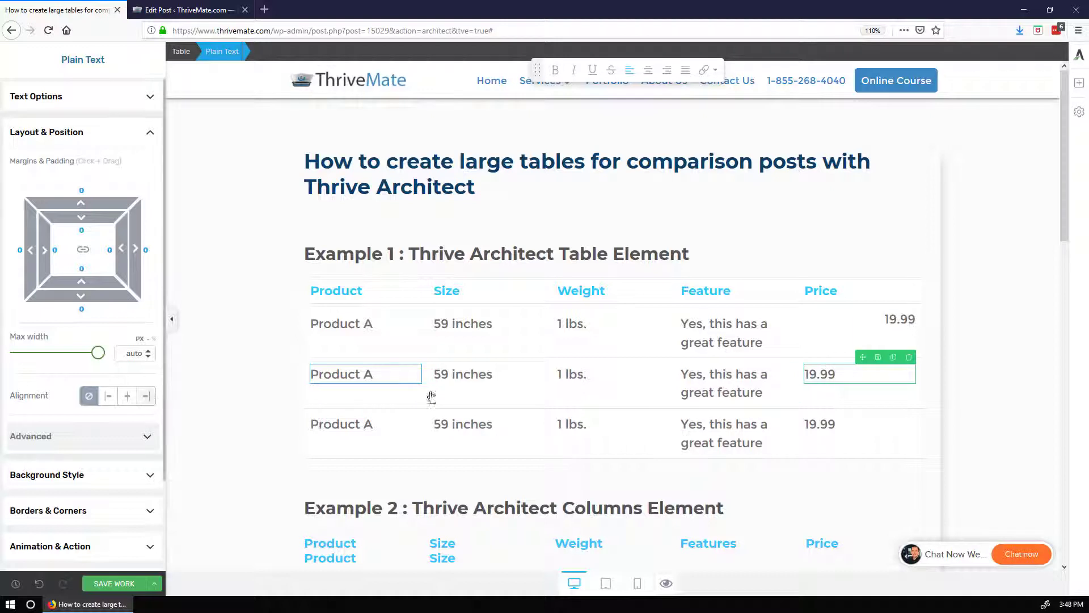
{"action": "left_click", "coordinate": [817, 426]}
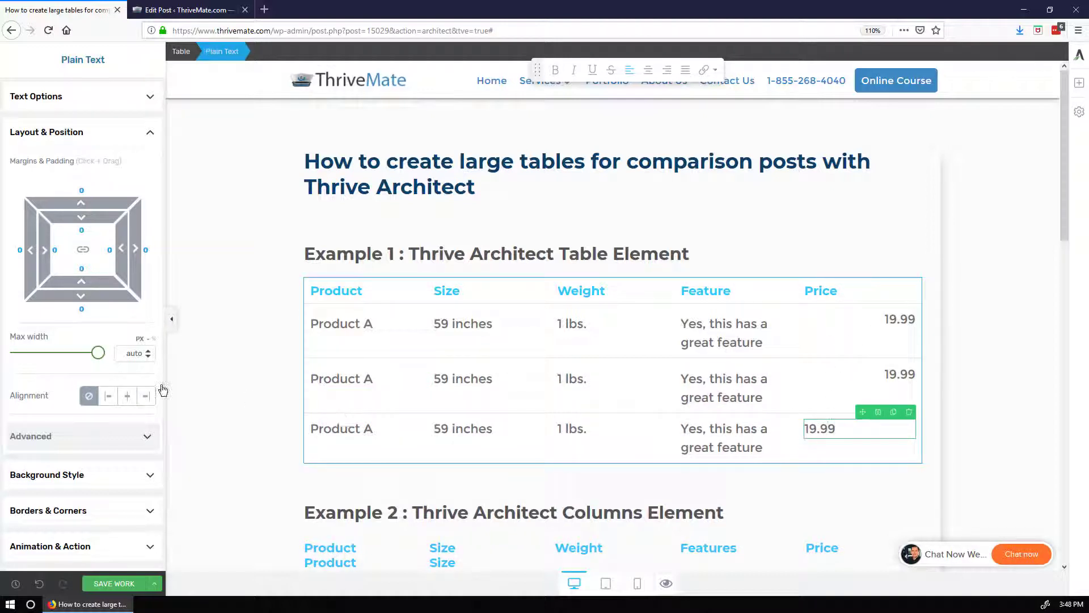
{"action": "left_click", "coordinate": [146, 396]}
Change the second row's price to 119.99 and the third row's price to 1,119.99.
{"action": "left_click", "coordinate": [881, 378]}
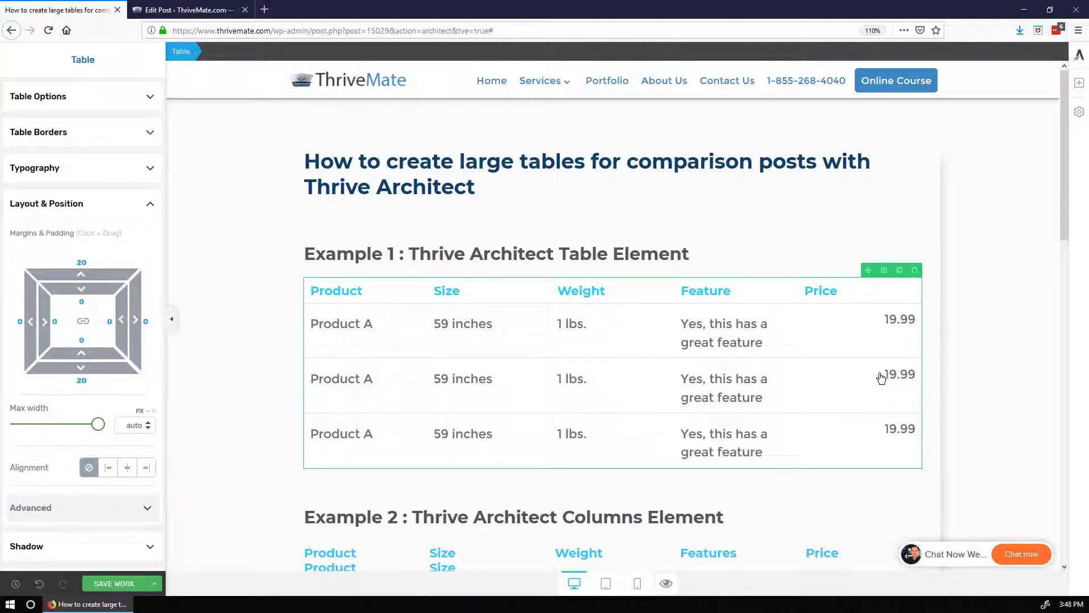
{"action": "left_click", "coordinate": [891, 373]}
{"action": "type", "text": "1"}
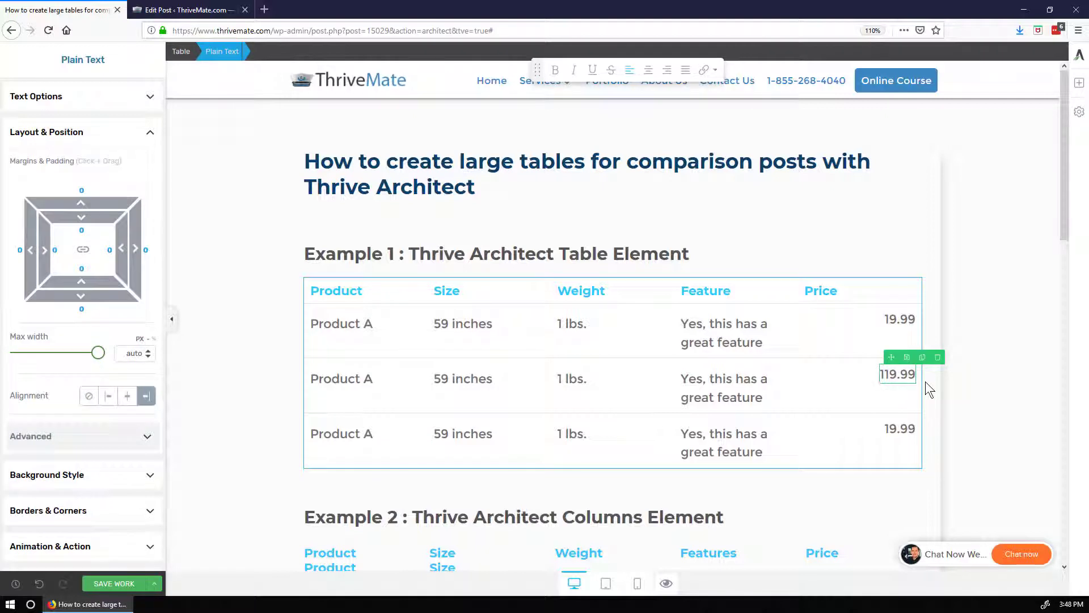
{"action": "left_click", "coordinate": [895, 429]}
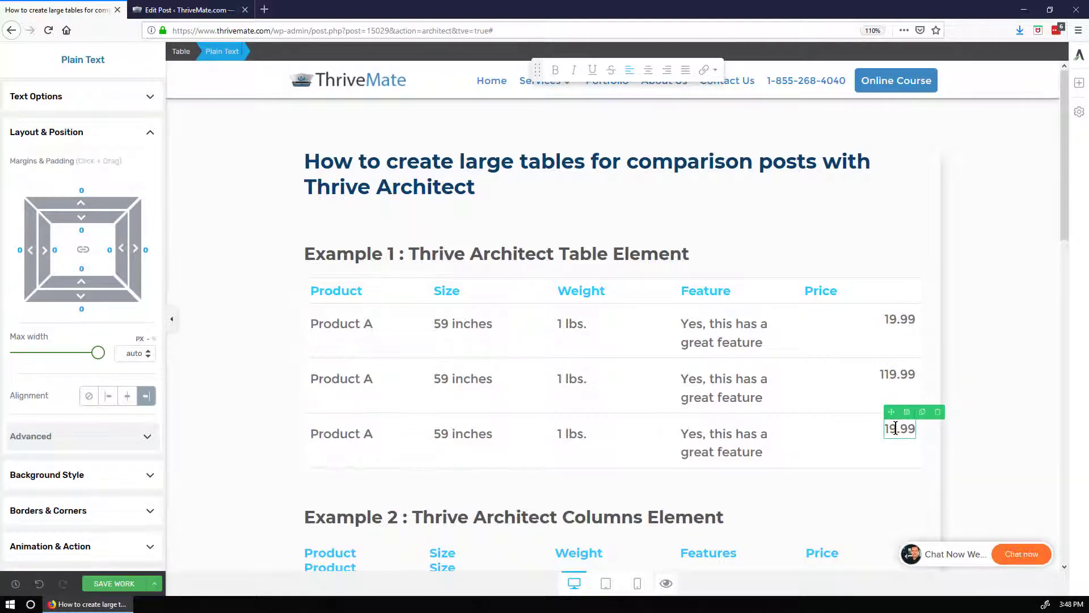
{"action": "left_click", "coordinate": [988, 360]}
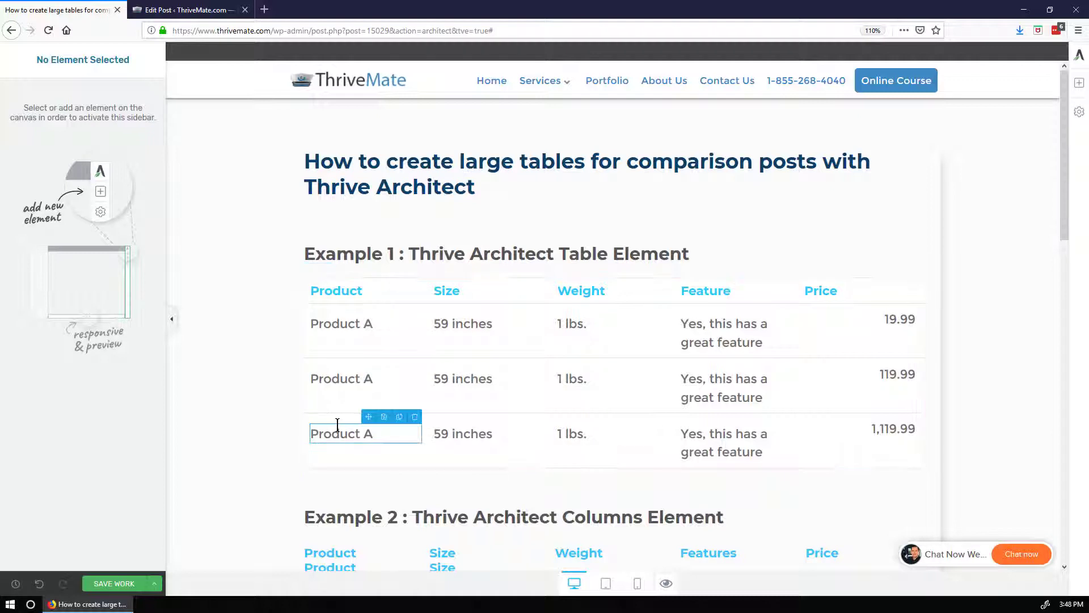
Rename the second row's product to "Product B2" and the third row's product to "Product C33".
{"action": "double_click", "coordinate": [368, 377]}
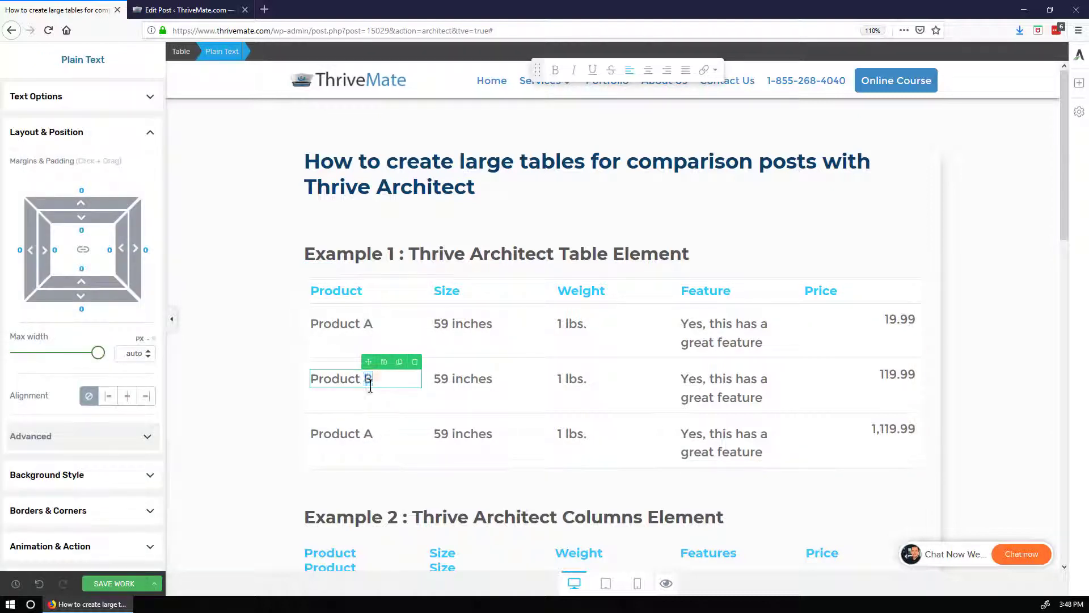
{"action": "type", "text": "B2"}
{"action": "double_click", "coordinate": [368, 433]}
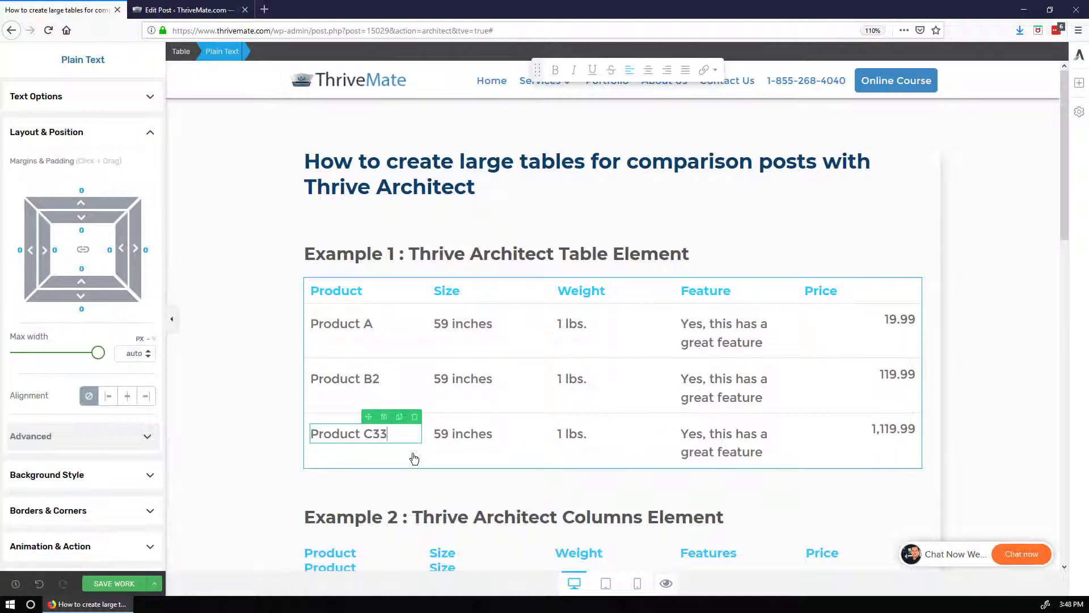
Change the size of Product B2 to 29 inches and of Product C33 to 5419 inches.
{"action": "left_click", "coordinate": [479, 430]}
{"action": "left_click", "coordinate": [448, 380]}
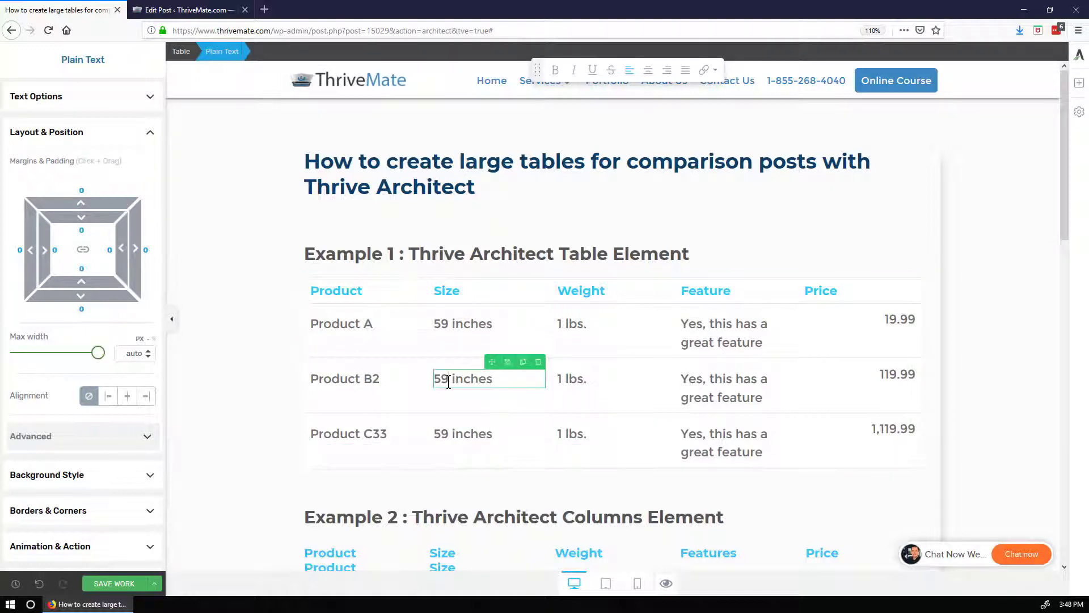
{"action": "type", "text": "2"}
{"action": "left_click", "coordinate": [442, 433]}
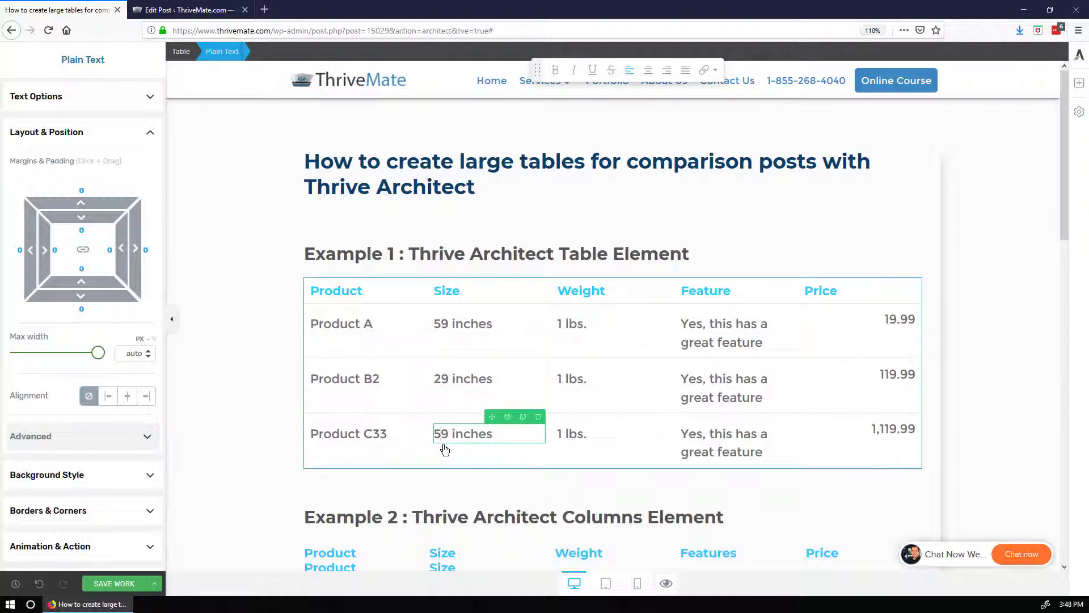
{"action": "type", "text": "41"}
{"action": "left_click", "coordinate": [439, 378]}
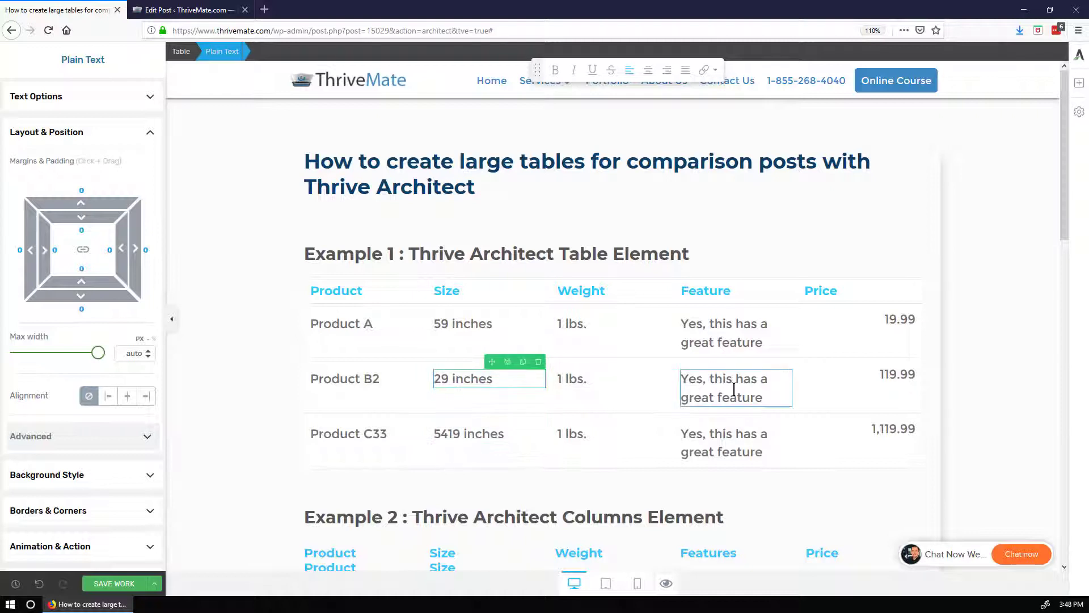
Set the weights to 2 lbs. for Product B2, 999,999 lbs. for Product C33 and 111,111 lbs. for Product A.
{"action": "left_click", "coordinate": [562, 378]}
{"action": "double_click", "coordinate": [560, 378]}
{"action": "type", "text": "2"}
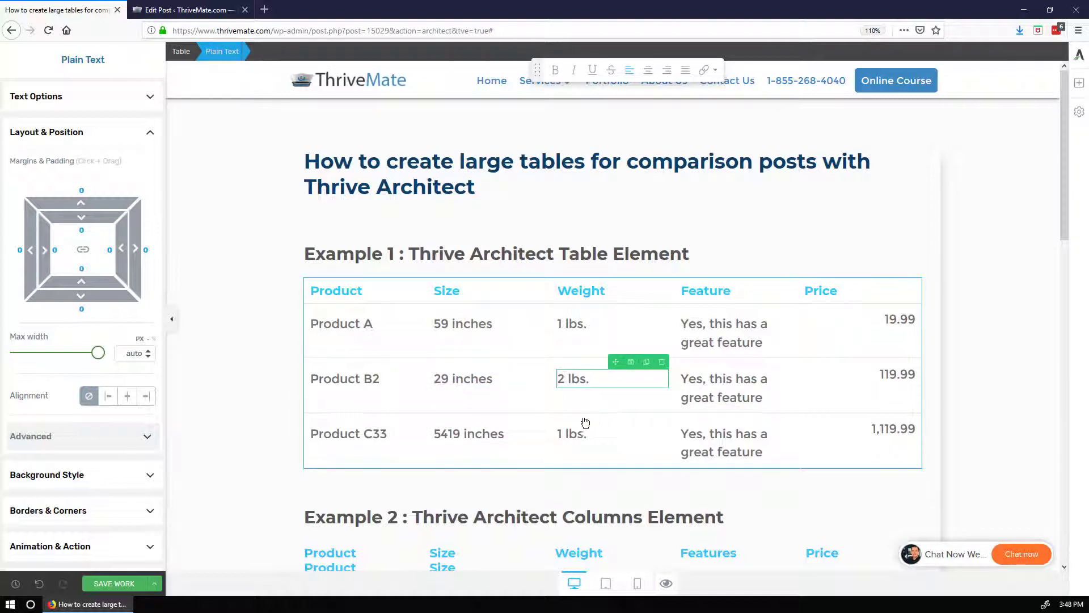
{"action": "left_click", "coordinate": [560, 433]}
{"action": "left_click_drag", "start_coordinate": [564, 433], "coordinate": [544, 439]}
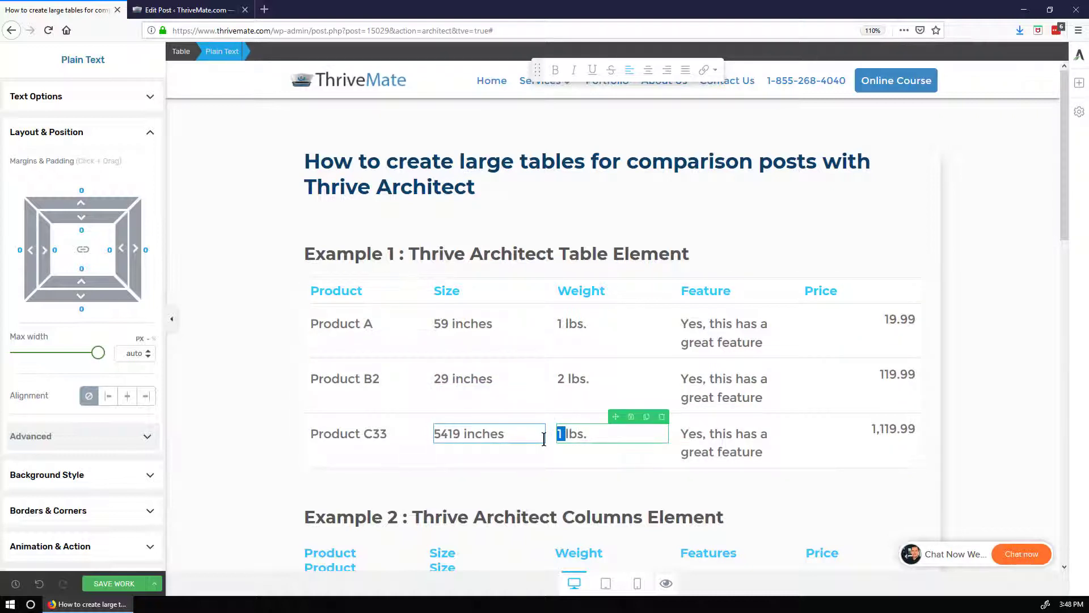
{"action": "type", "text": "999,999"}
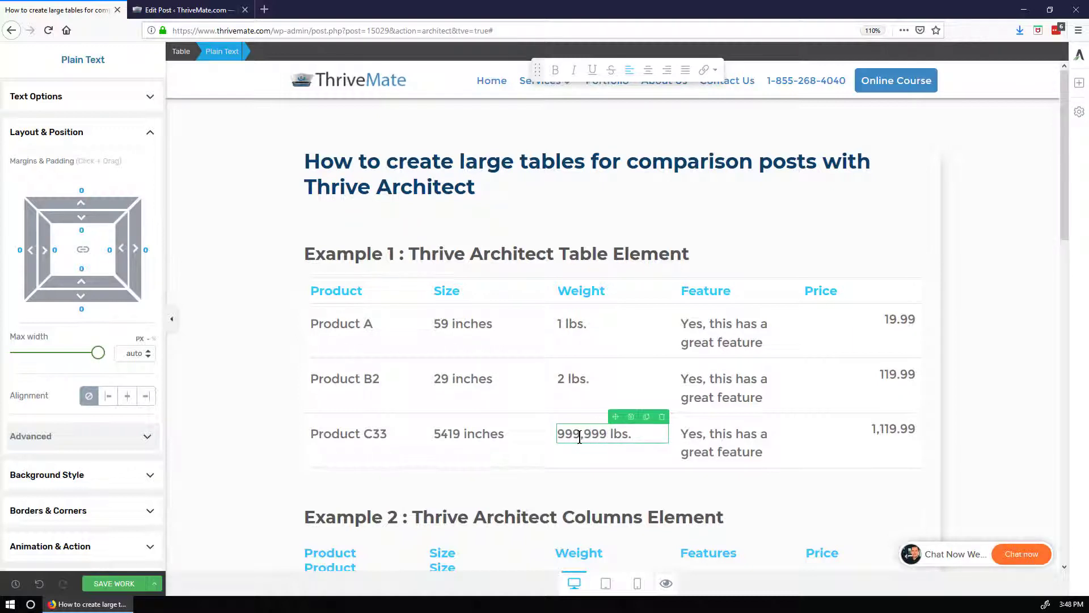
{"action": "left_click", "coordinate": [560, 327]}
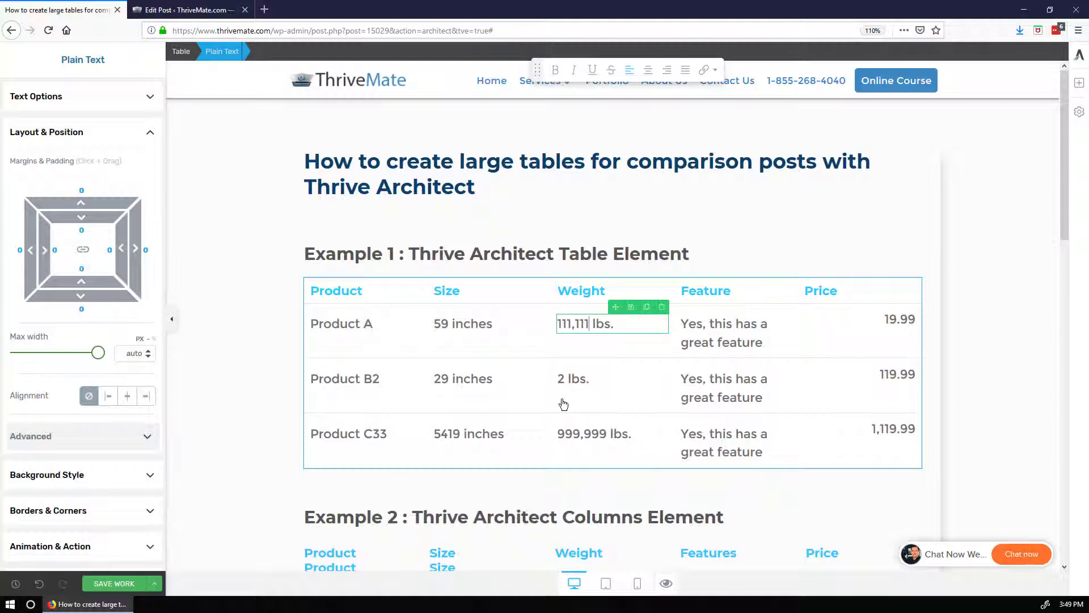
Right-align the weight text in all three product rows.
{"action": "left_click", "coordinate": [147, 396]}
{"action": "left_click", "coordinate": [589, 381]}
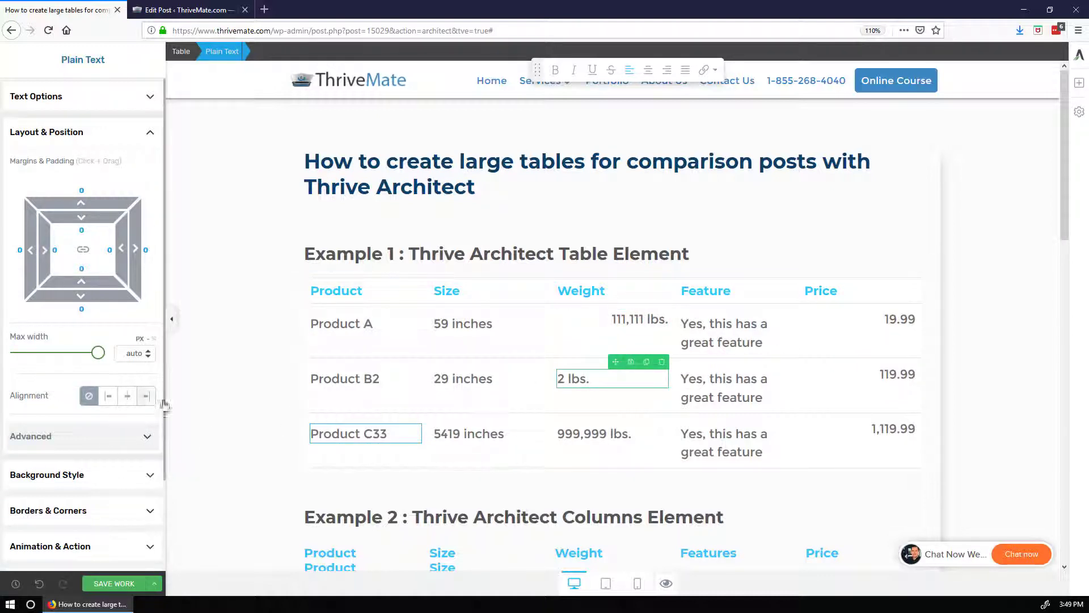
{"action": "left_click", "coordinate": [145, 396]}
{"action": "left_click", "coordinate": [581, 434]}
{"action": "left_click", "coordinate": [146, 396]}
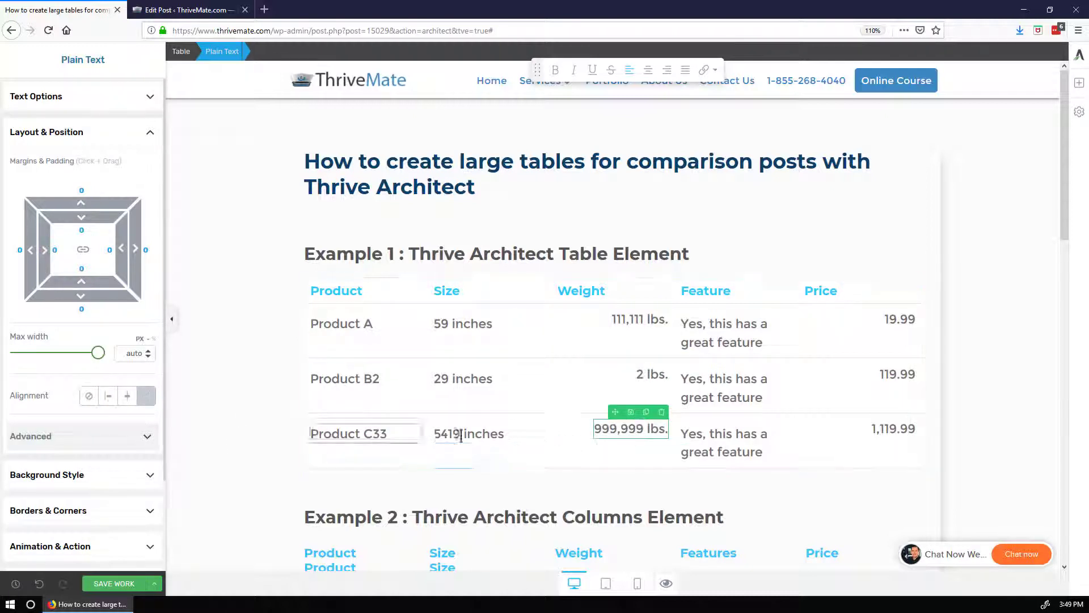
{"action": "left_click", "coordinate": [723, 434]}
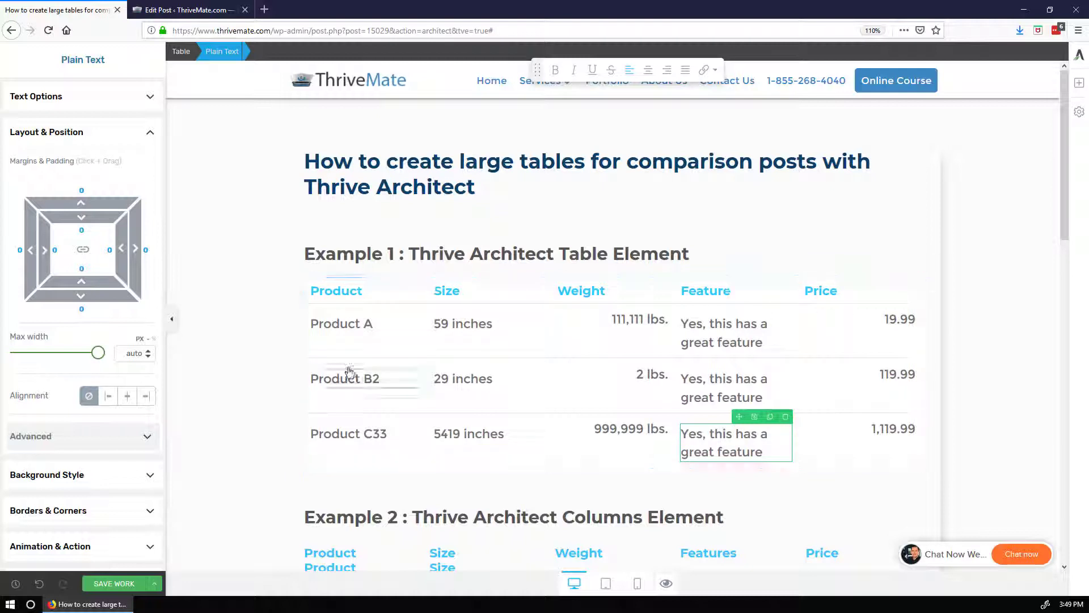
{"action": "left_click", "coordinate": [369, 320]}
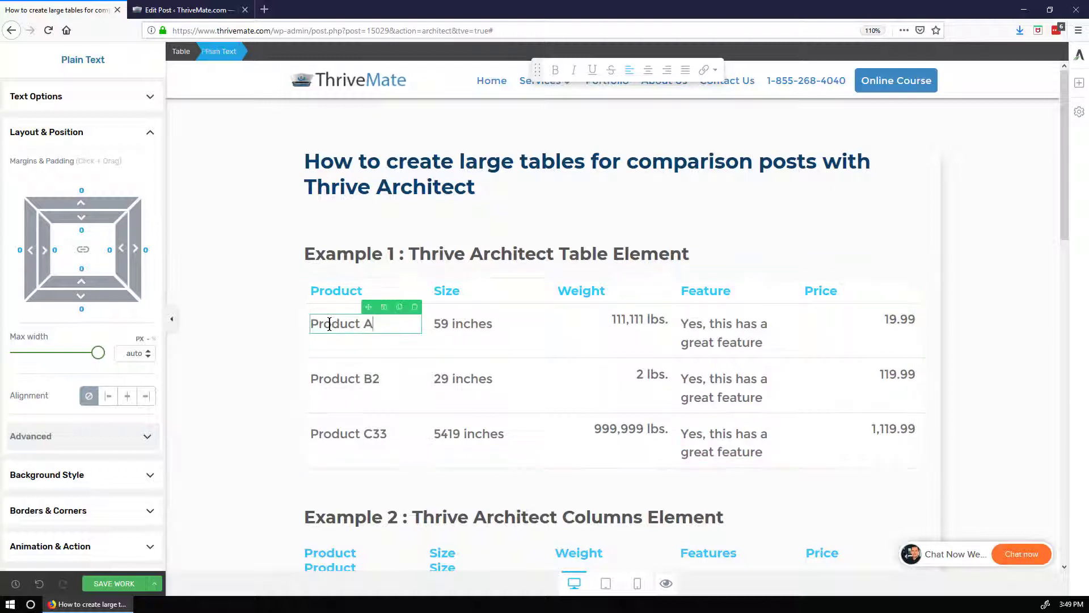
{"action": "left_click", "coordinate": [88, 101]}
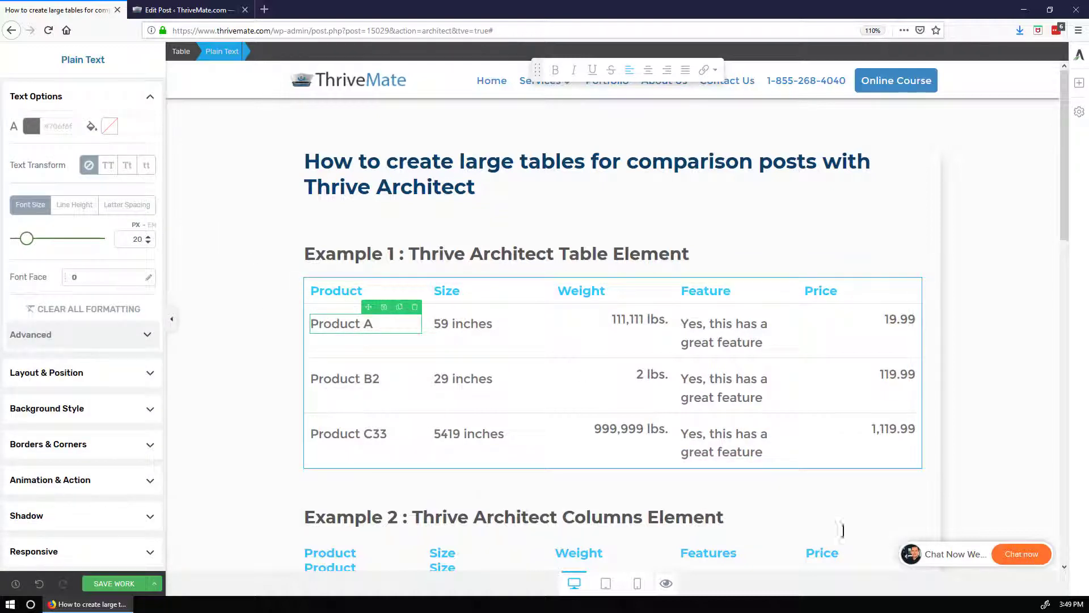
Set the table's even rows color to #f7f7f7 and its header color to Midnight (#012243).
{"action": "left_click", "coordinate": [467, 355]}
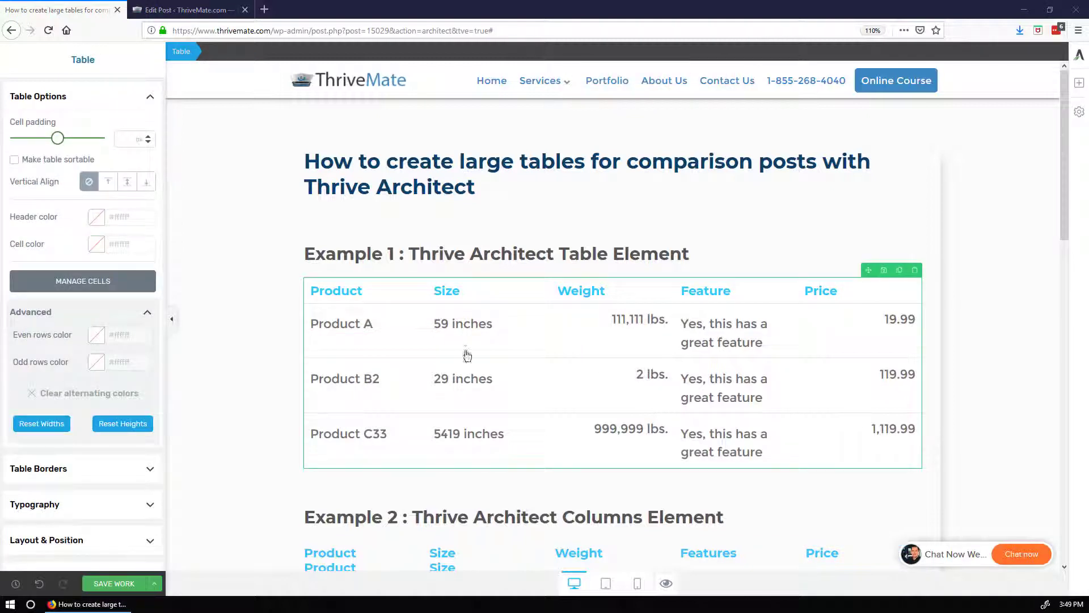
{"action": "left_click", "coordinate": [97, 335]}
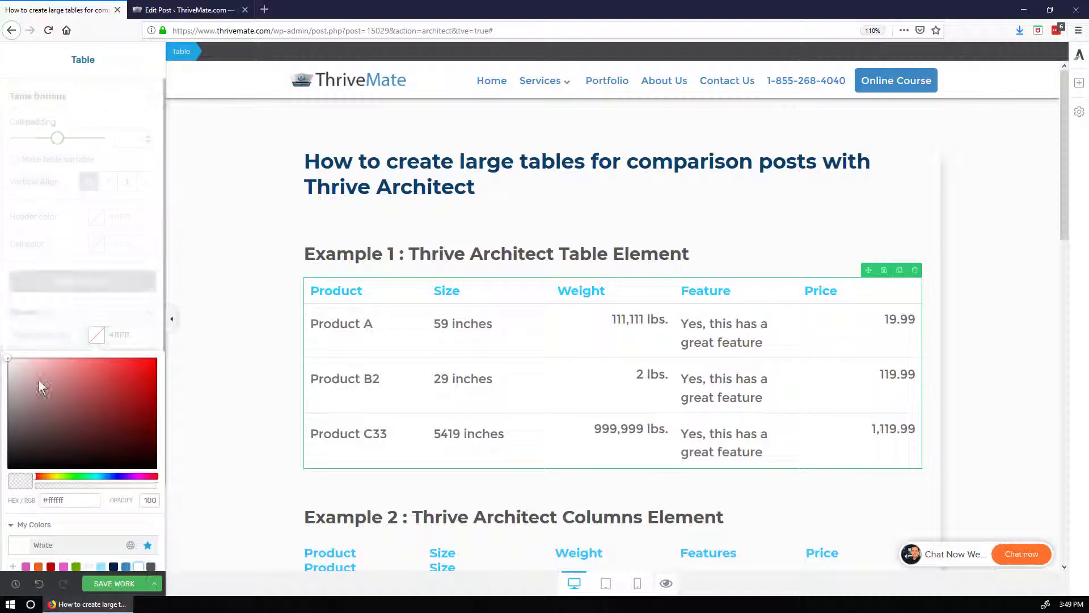
{"action": "left_click", "coordinate": [8, 363]}
{"action": "left_click_drag", "start_coordinate": [0, 373], "coordinate": [1, 360]}
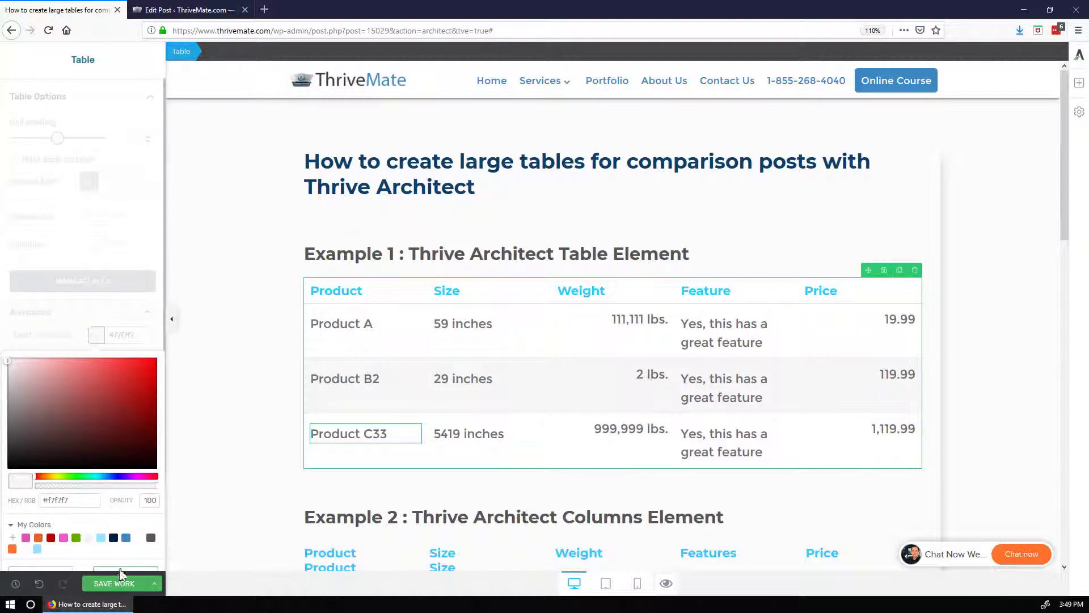
{"action": "left_click", "coordinate": [415, 412]}
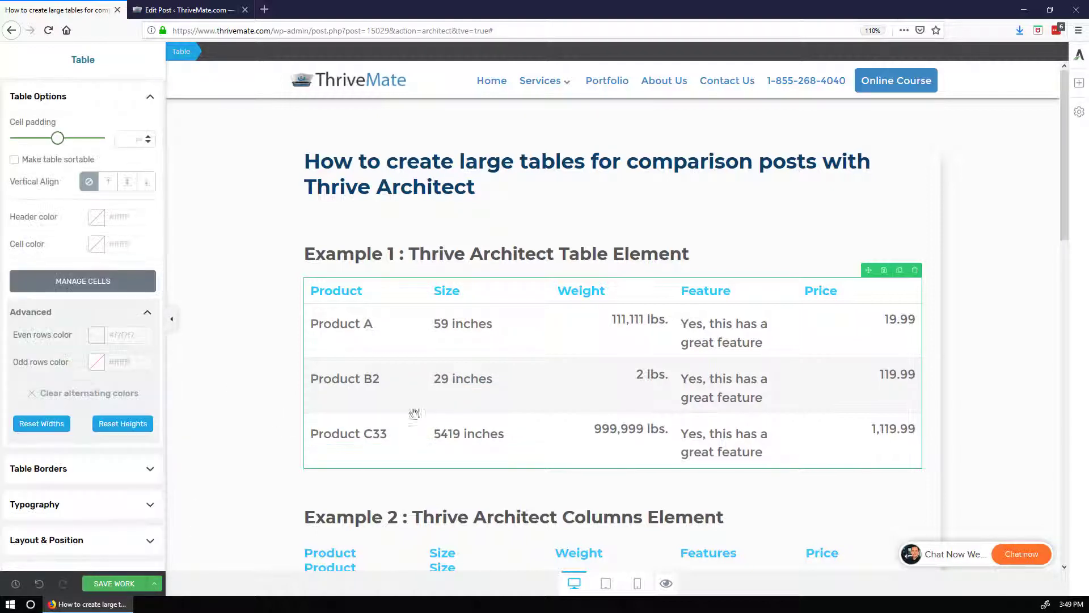
{"action": "left_click", "coordinate": [96, 220]}
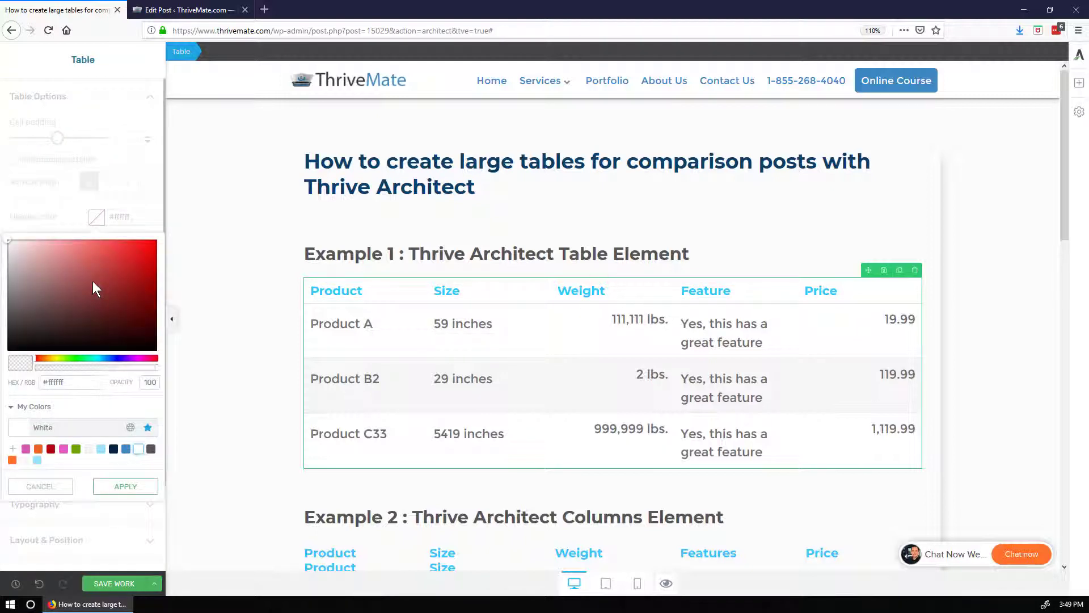
{"action": "left_click", "coordinate": [113, 448]}
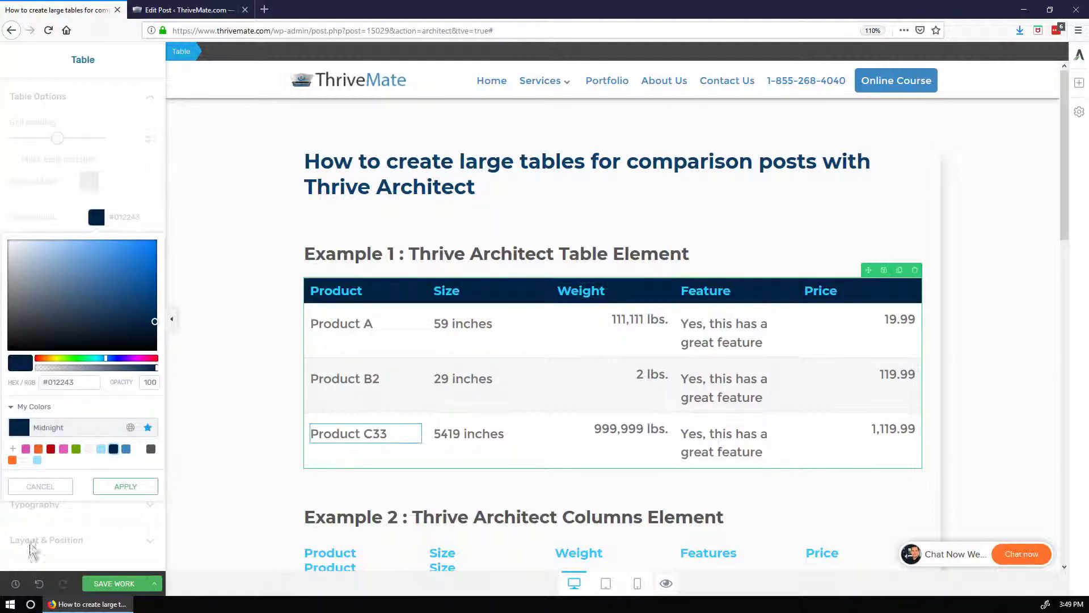
Right-align the Weight and Price headings in the table's header row.
{"action": "left_click", "coordinate": [584, 291]}
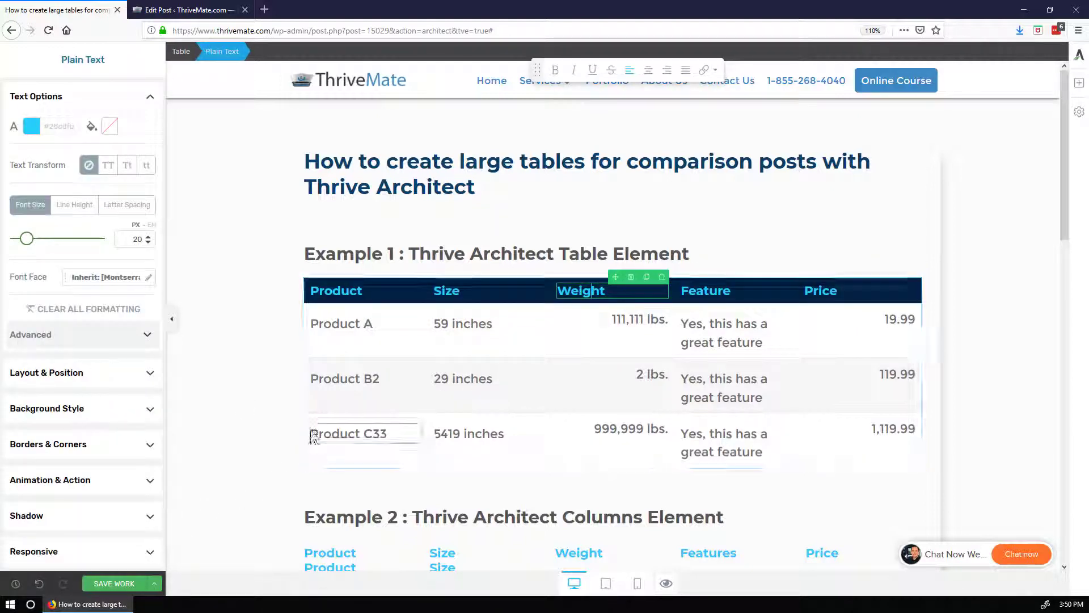
{"action": "left_click", "coordinate": [132, 372]}
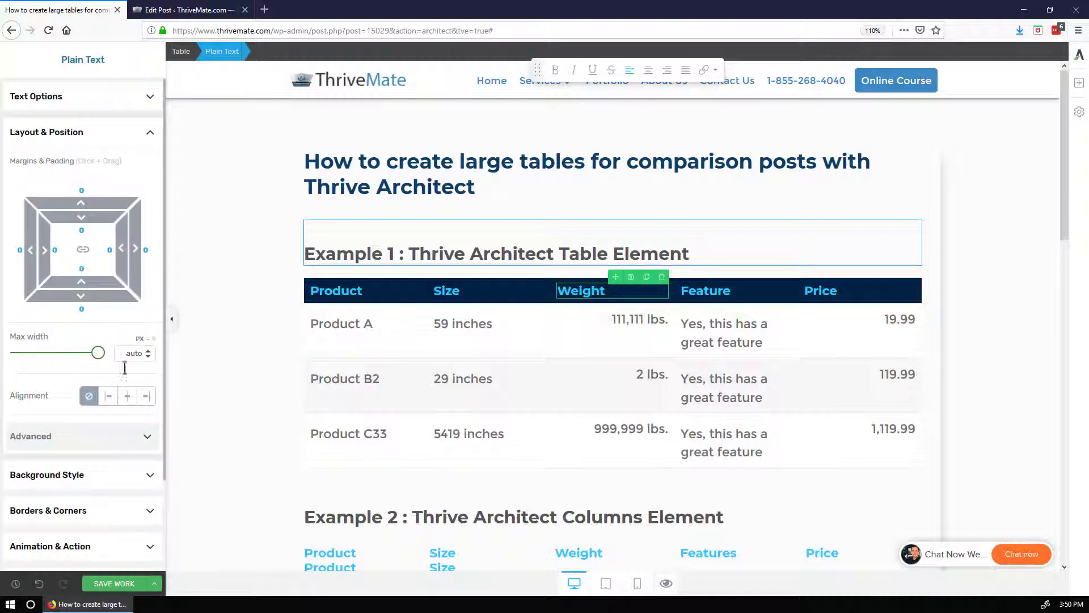
{"action": "left_click", "coordinate": [146, 395]}
{"action": "left_click", "coordinate": [821, 292]}
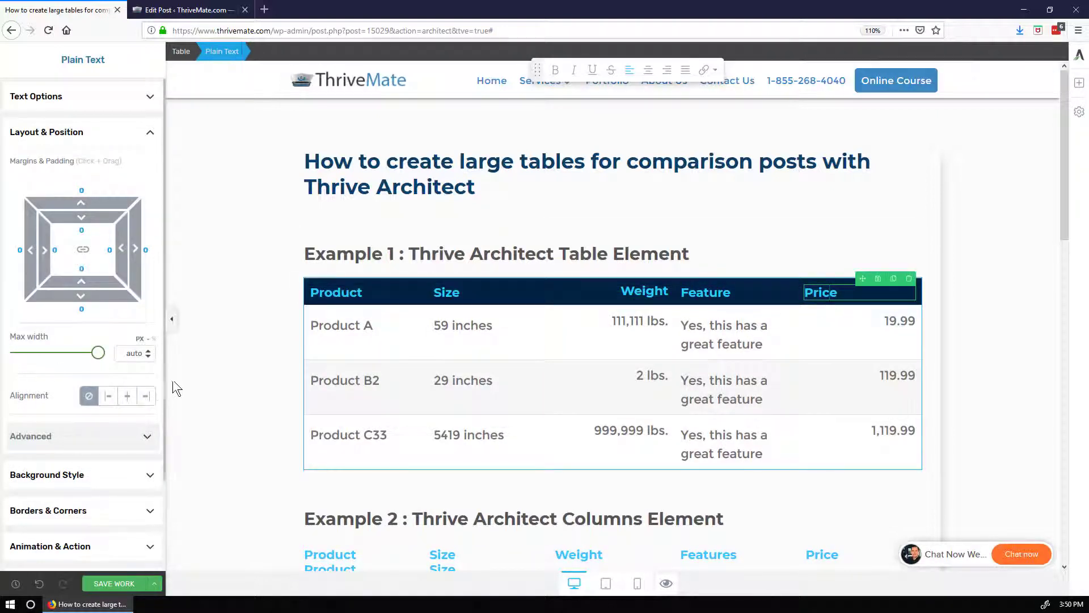
{"action": "left_click", "coordinate": [145, 395]}
{"action": "left_click", "coordinate": [626, 396]}
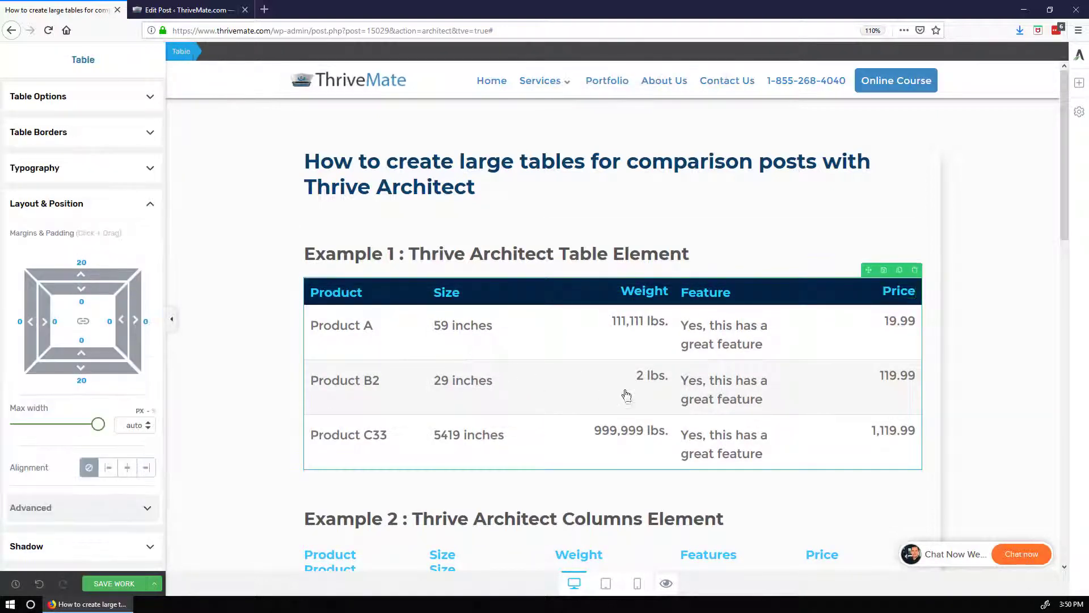
Right-align the size text in the Product A, Product B2 and Product C33 rows.
{"action": "left_click", "coordinate": [449, 329]}
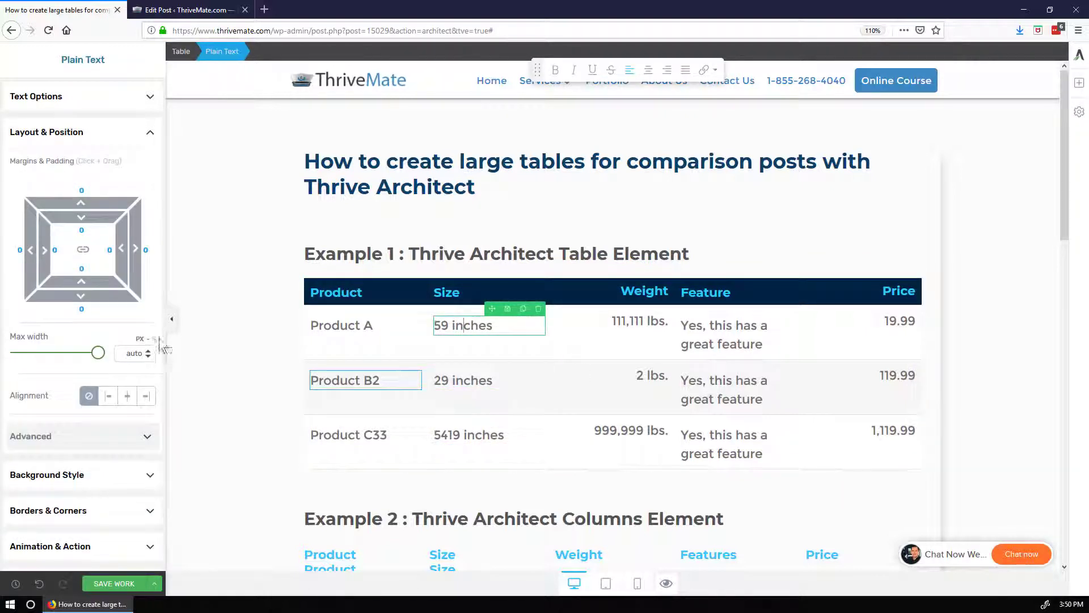
{"action": "left_click", "coordinate": [148, 398]}
{"action": "left_click", "coordinate": [145, 397]}
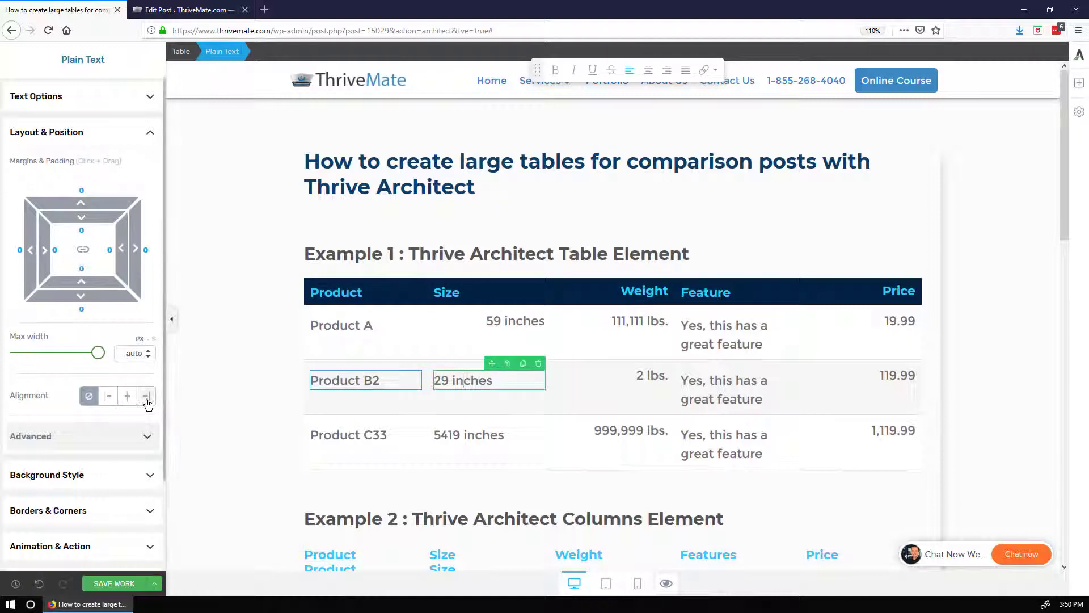
{"action": "left_click", "coordinate": [459, 435]}
{"action": "left_click", "coordinate": [142, 399]}
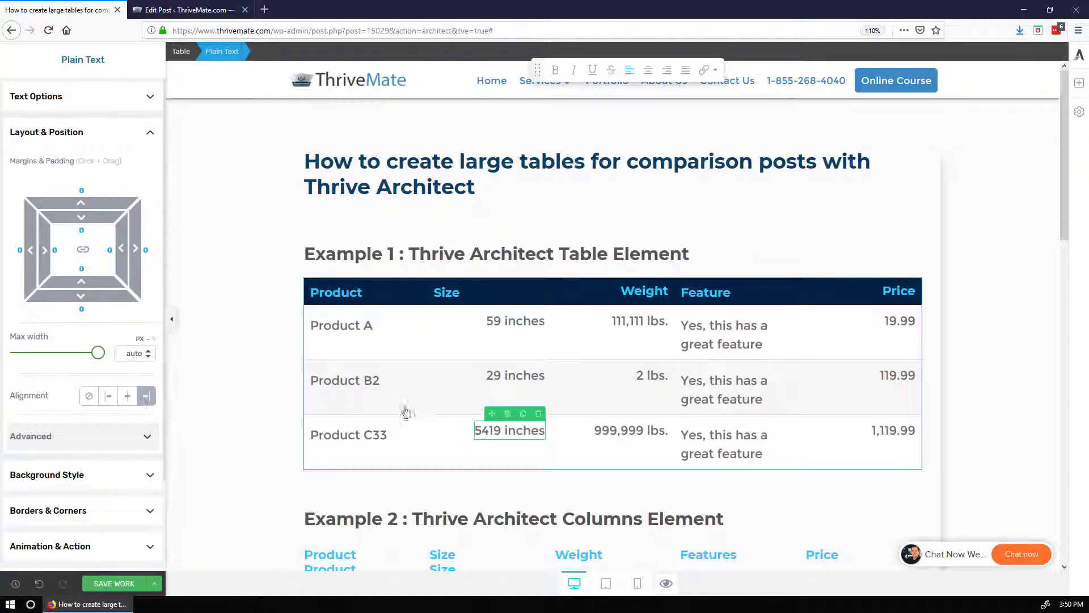
Right-align the Size heading in the table's header row.
{"action": "left_click", "coordinate": [447, 293]}
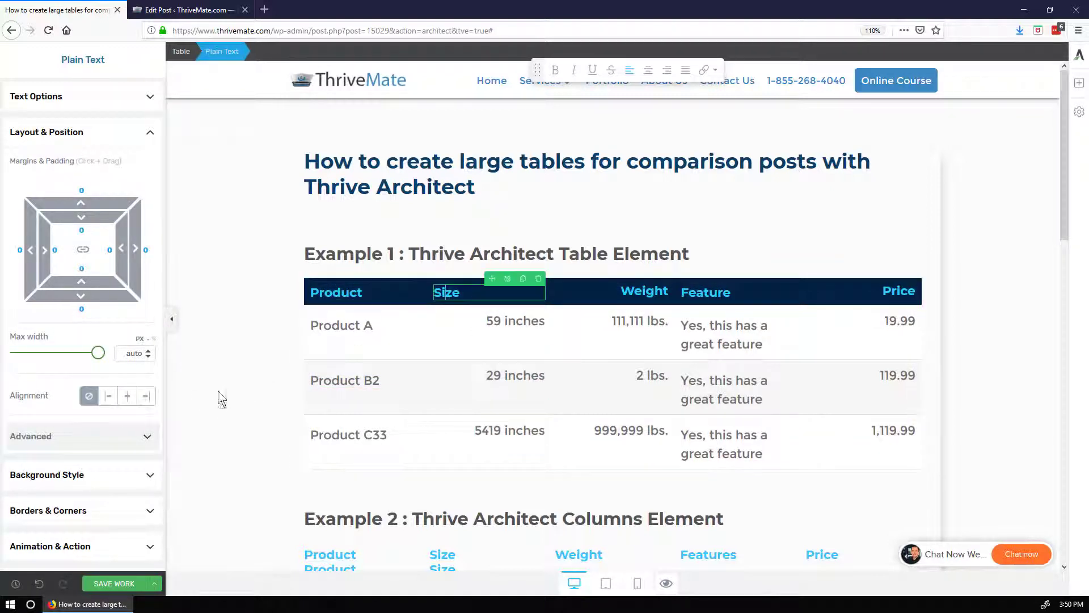
{"action": "left_click", "coordinate": [146, 396]}
{"action": "left_click", "coordinate": [265, 384]}
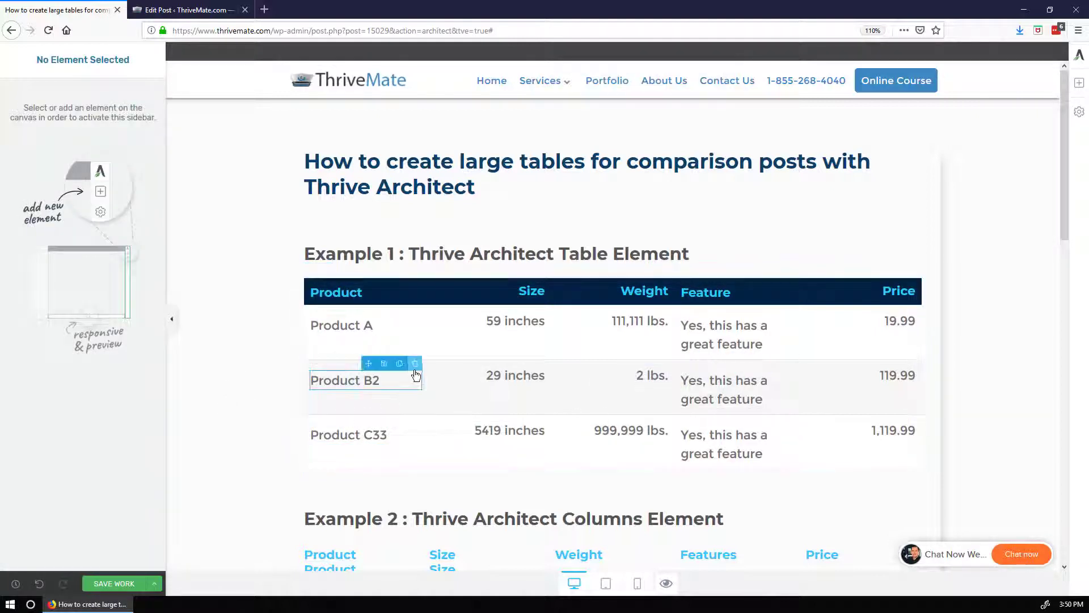
Make the whole comparison table sortable and save the post.
{"action": "left_click", "coordinate": [349, 326]}
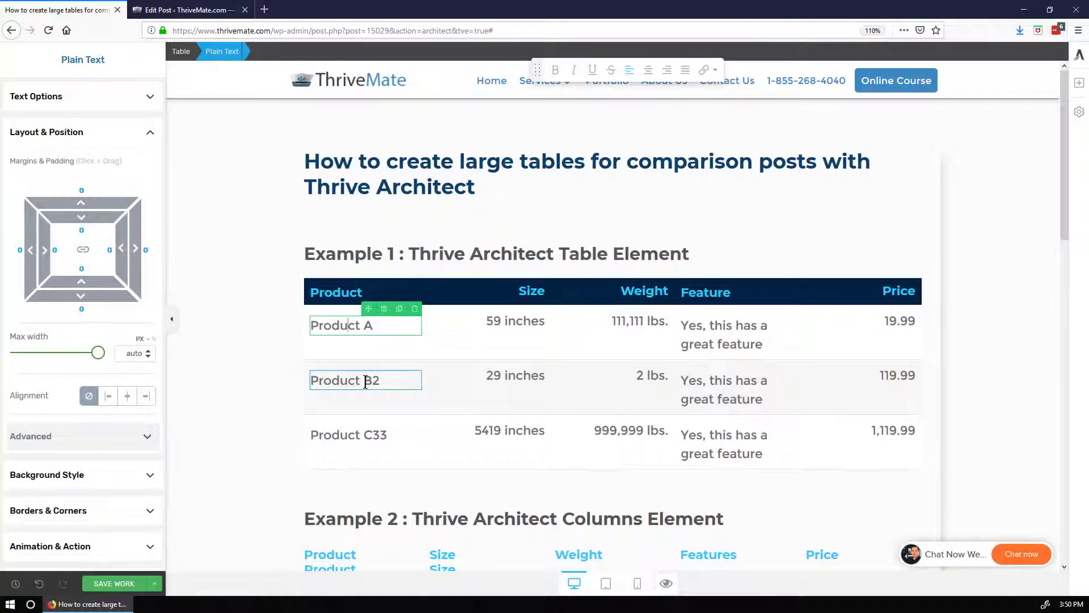
{"action": "left_click", "coordinate": [363, 434]}
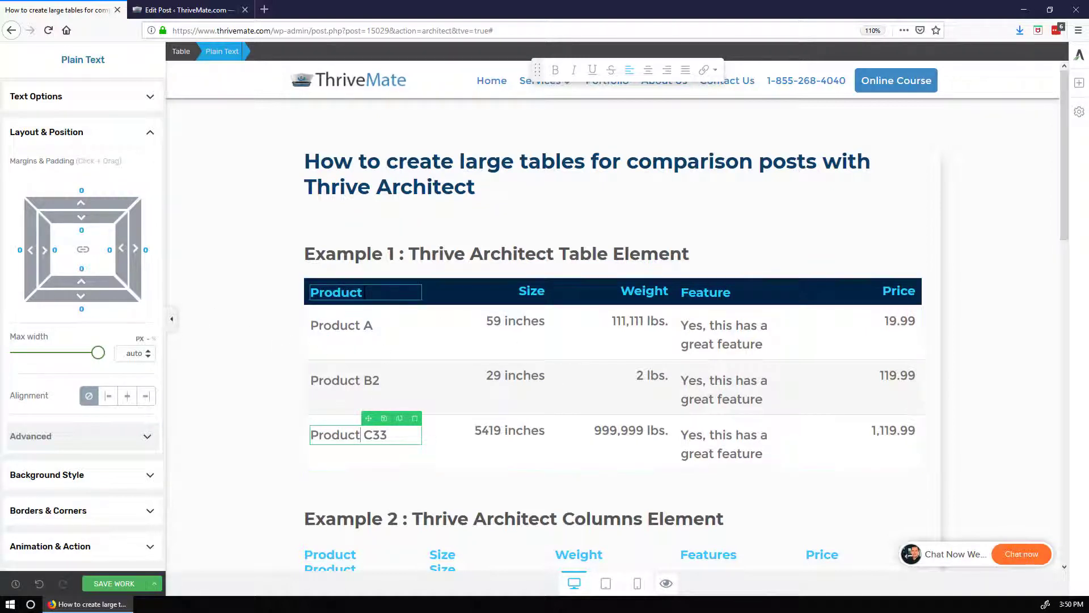
{"action": "left_click", "coordinate": [542, 476]}
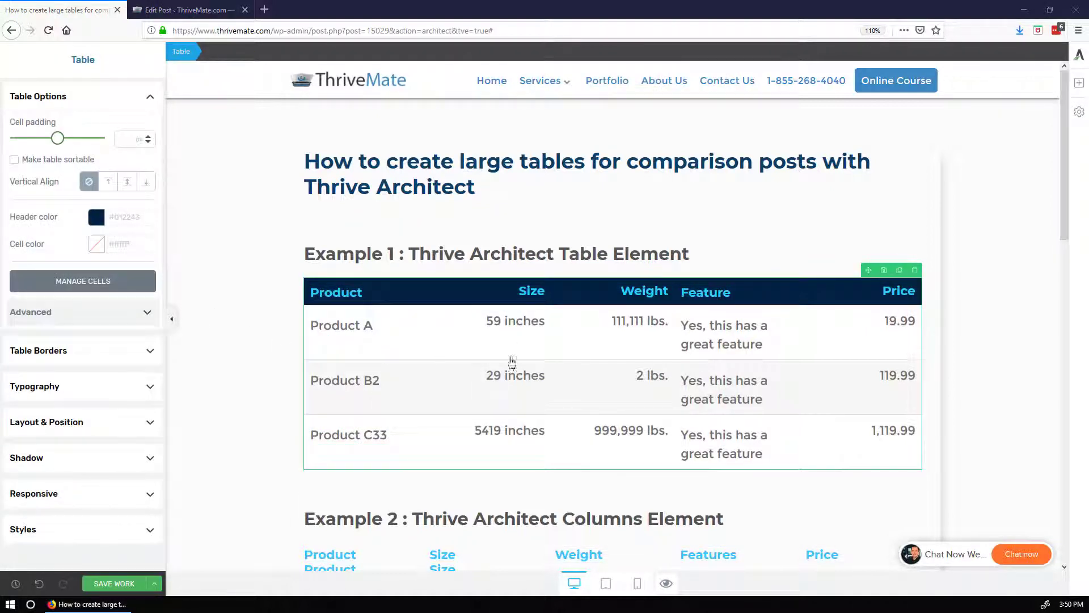
{"action": "left_click", "coordinate": [15, 159]}
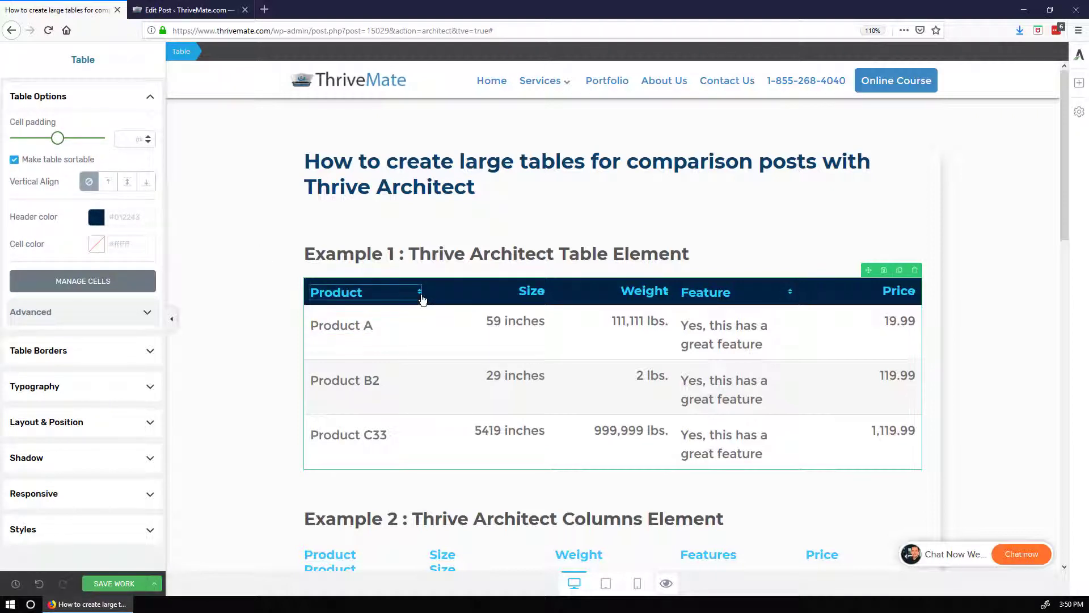
{"action": "key", "text": "ctrl+s"}
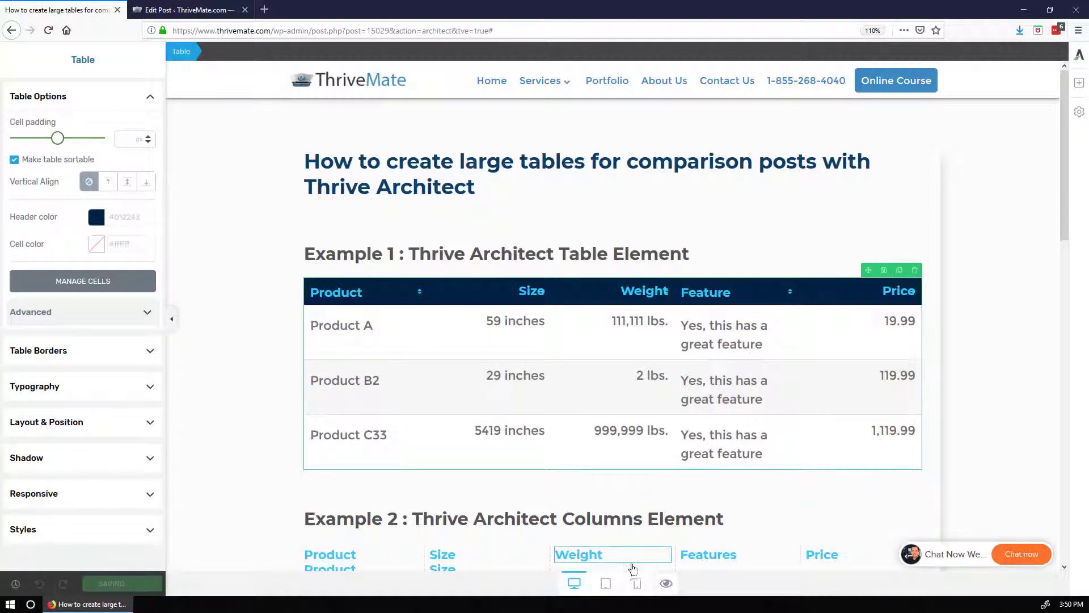
Preview the post and test sorting the table by its Product, Size, Weight and Price columns.
{"action": "left_click", "coordinate": [645, 553]}
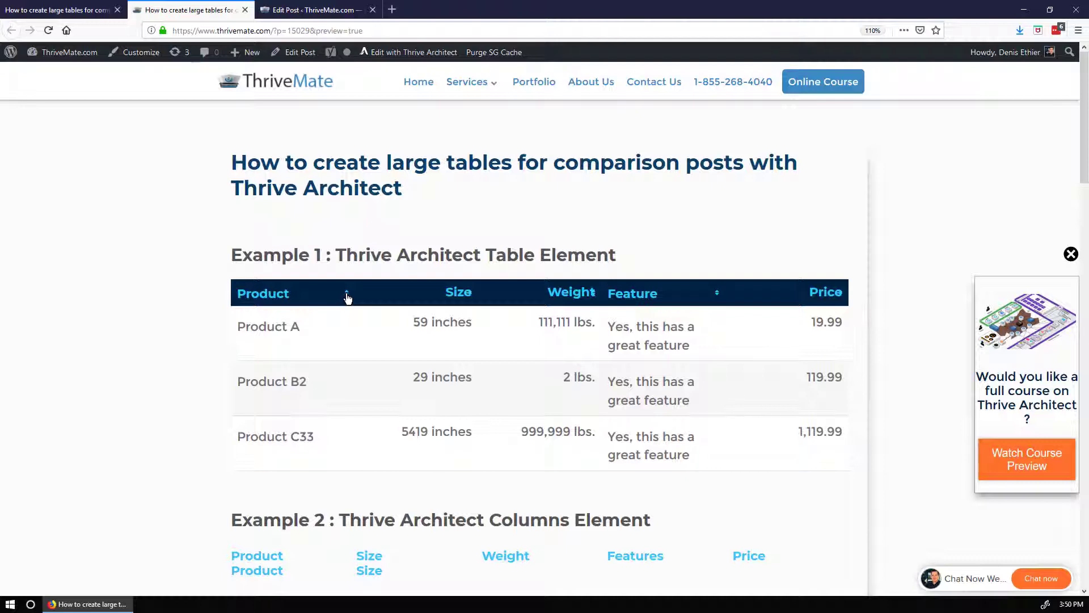
{"action": "left_click", "coordinate": [347, 294]}
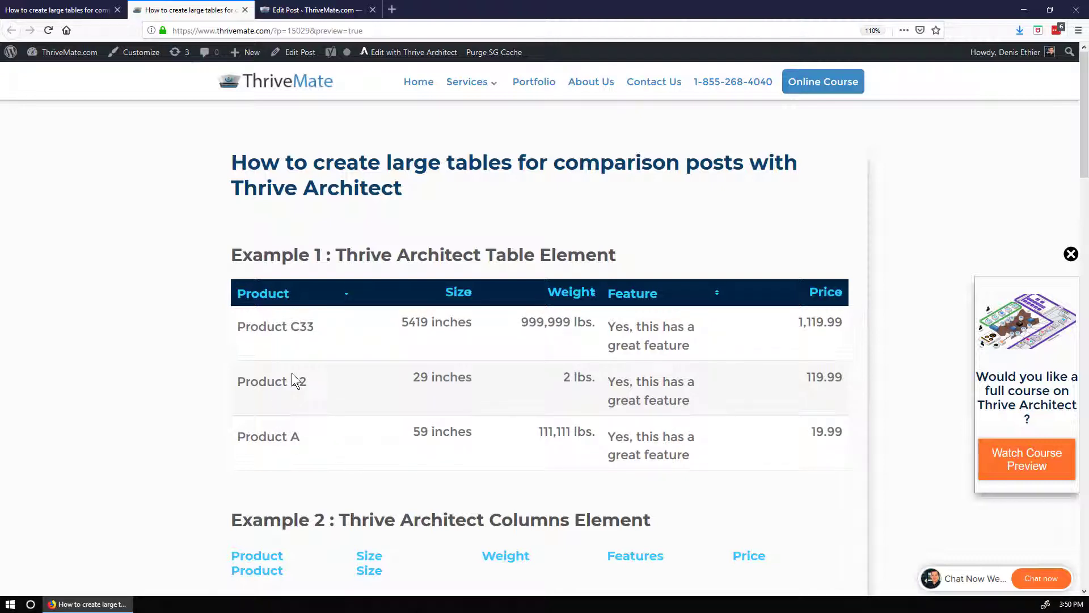
{"action": "left_click", "coordinate": [477, 301]}
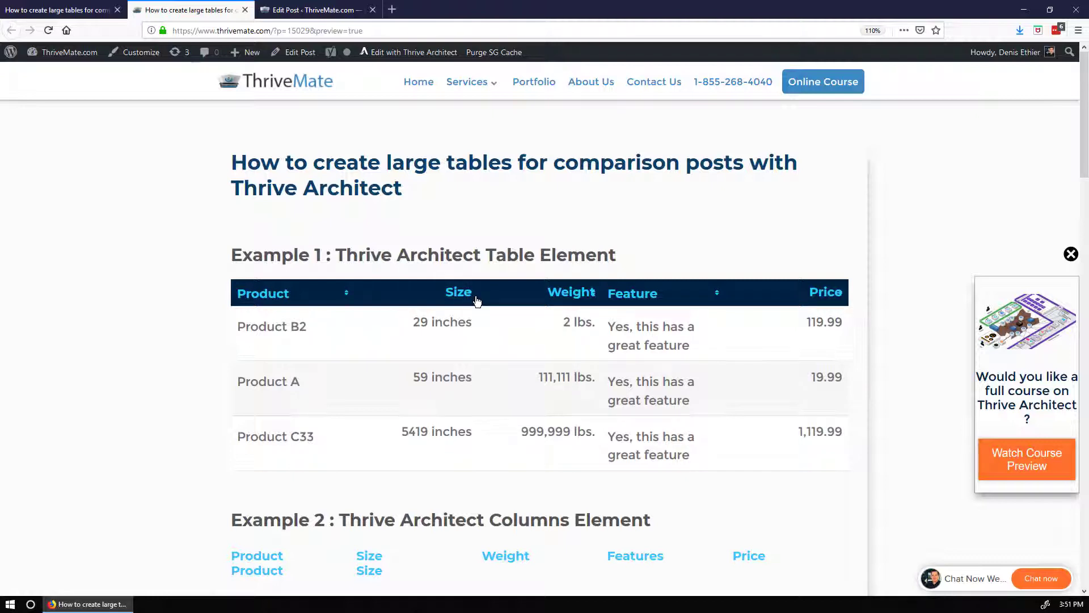
{"action": "left_click", "coordinate": [476, 301]}
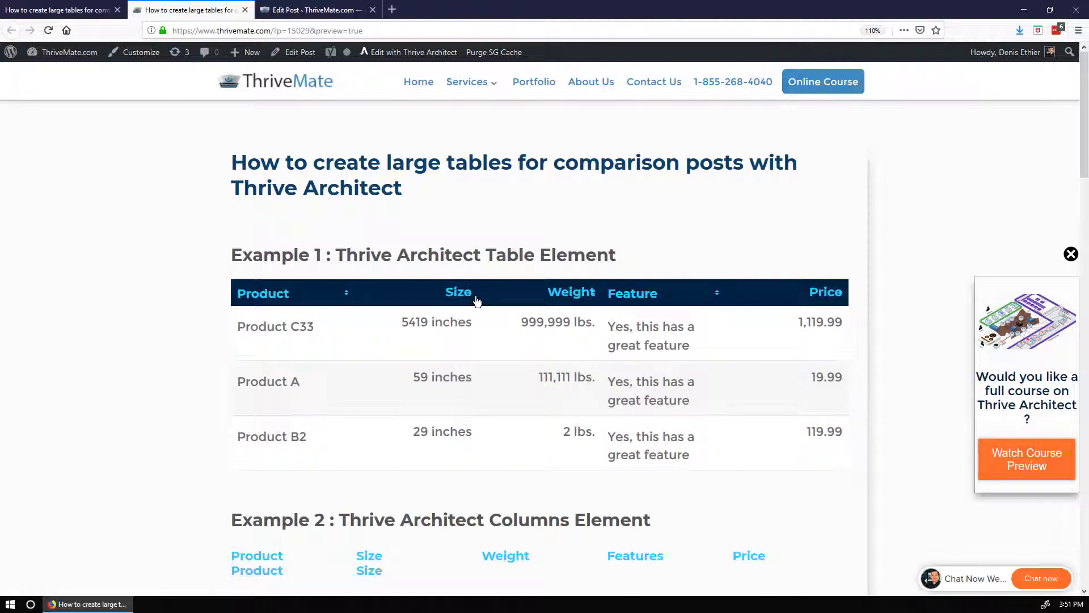
{"action": "left_click", "coordinate": [595, 292]}
{"action": "left_click", "coordinate": [595, 292]}
{"action": "left_click", "coordinate": [845, 301]}
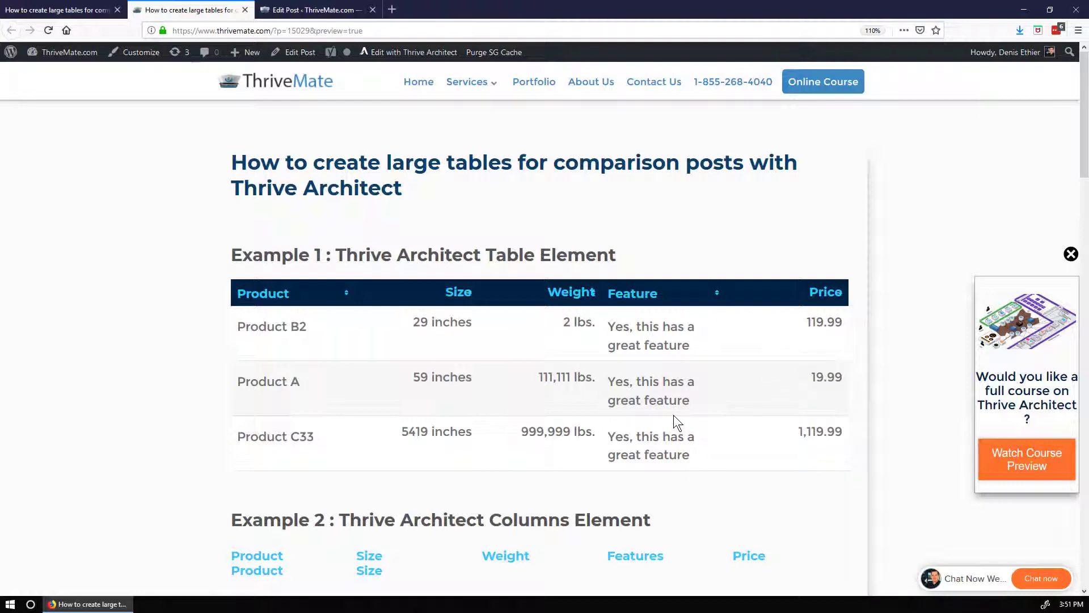
{"action": "left_click", "coordinate": [845, 300]}
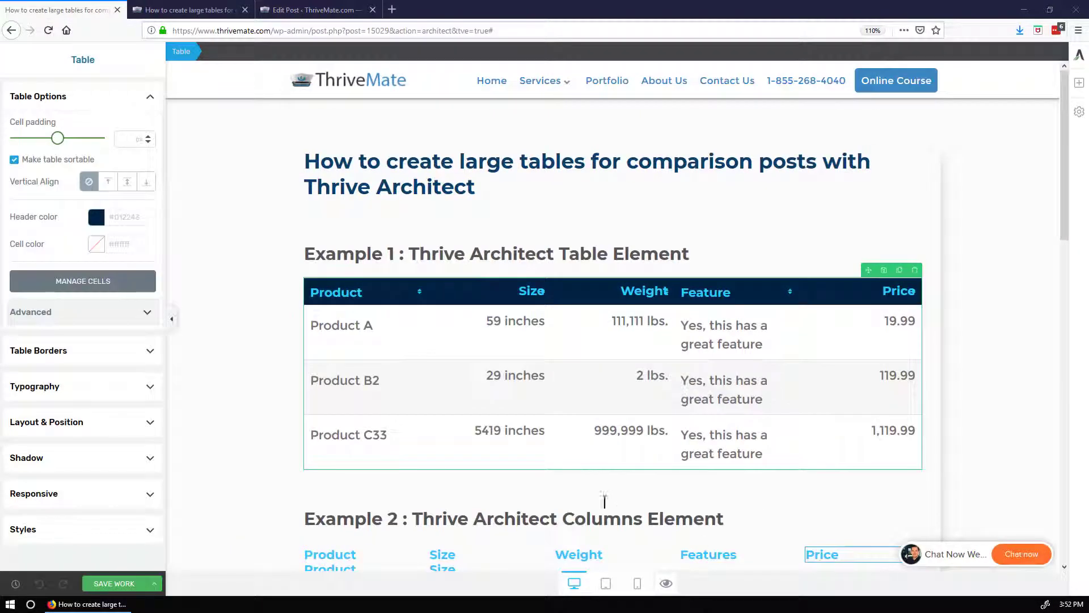
Add a space after the Size and Weight headings to separate them from the sort arrows, and save the post.
{"action": "left_click", "coordinate": [531, 291]}
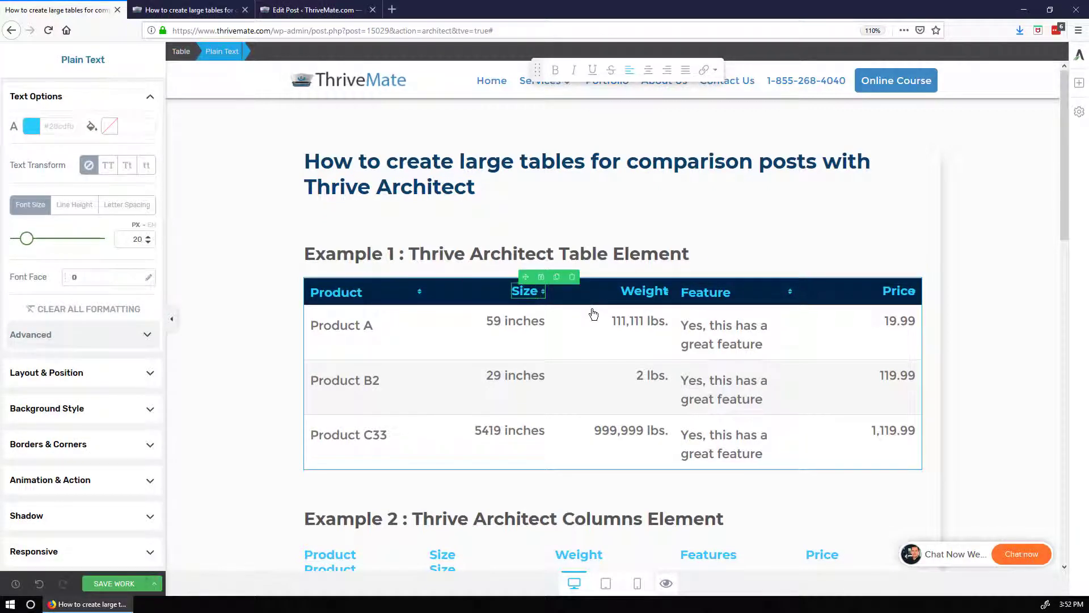
{"action": "left_click", "coordinate": [644, 292]}
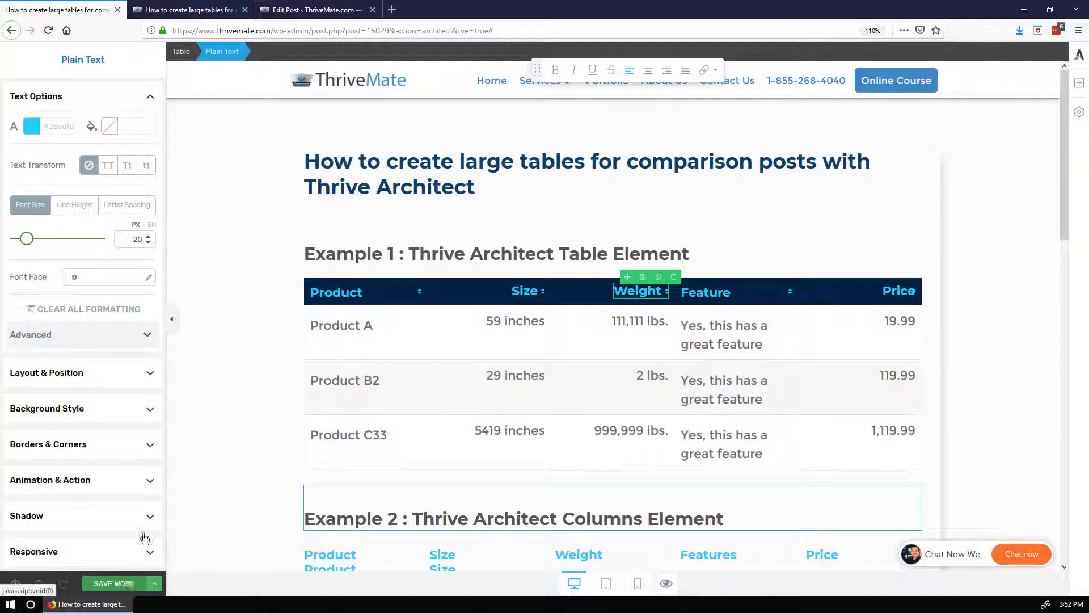
{"action": "left_click", "coordinate": [116, 583]}
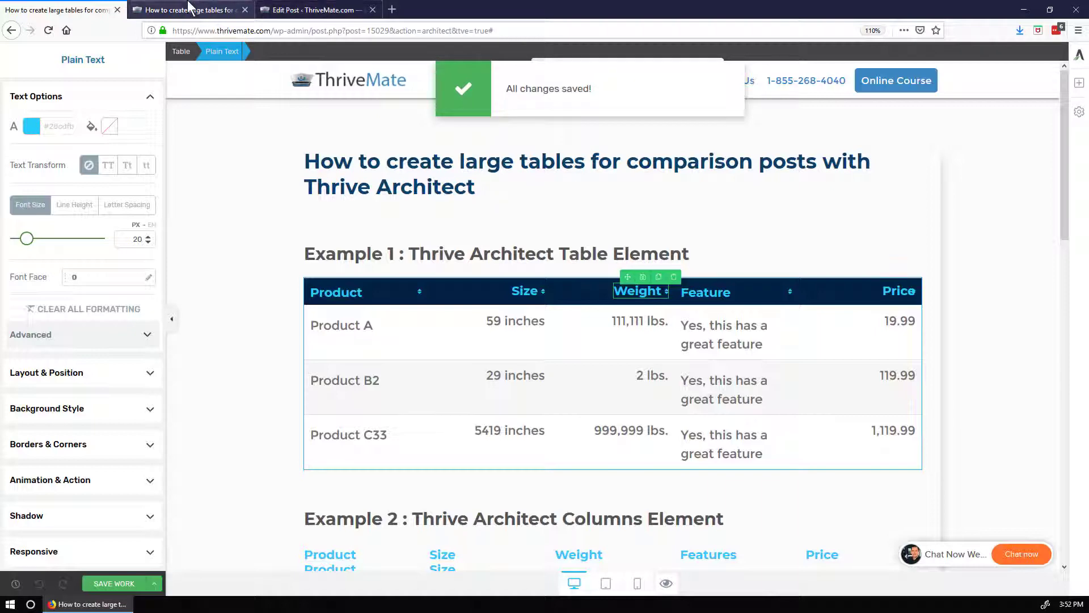
Reload the post preview to check the spacing of the header sort arrows, and return to the editor.
{"action": "left_click", "coordinate": [189, 7]}
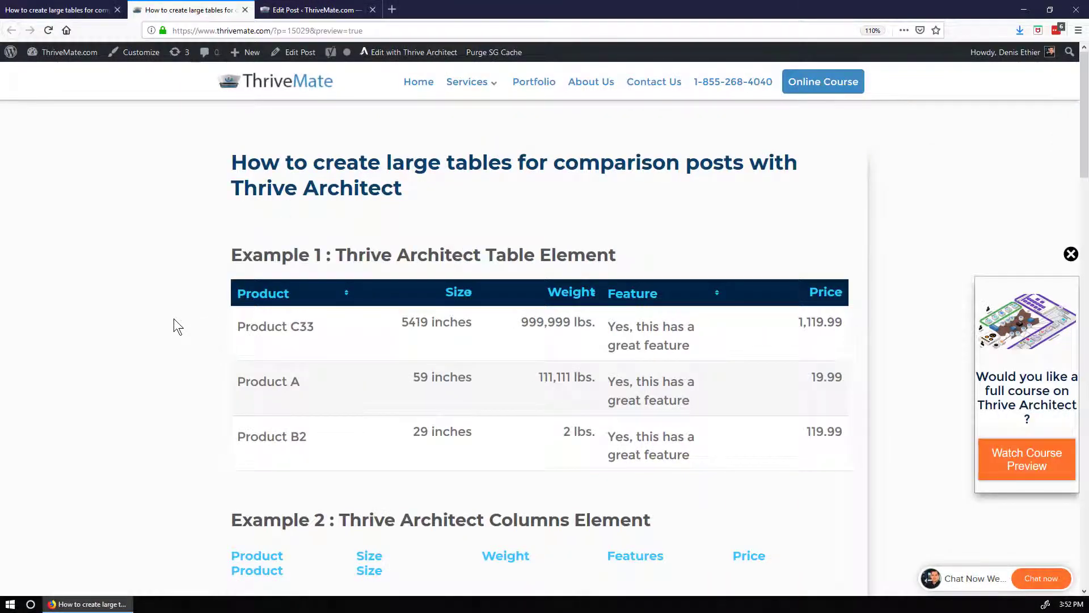
{"action": "key", "text": "F5"}
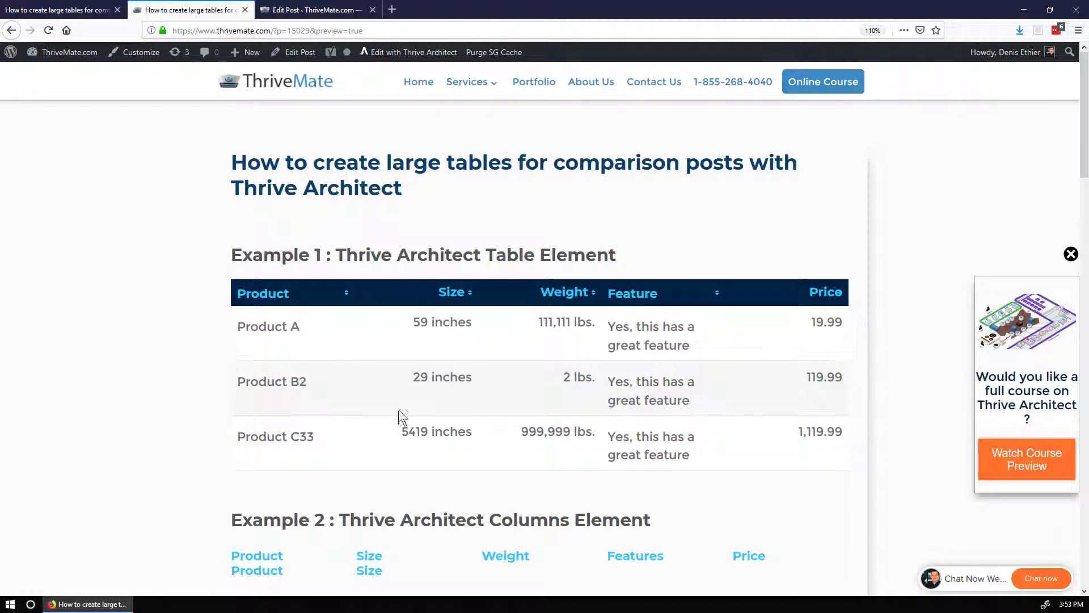
{"action": "left_click", "coordinate": [46, 10]}
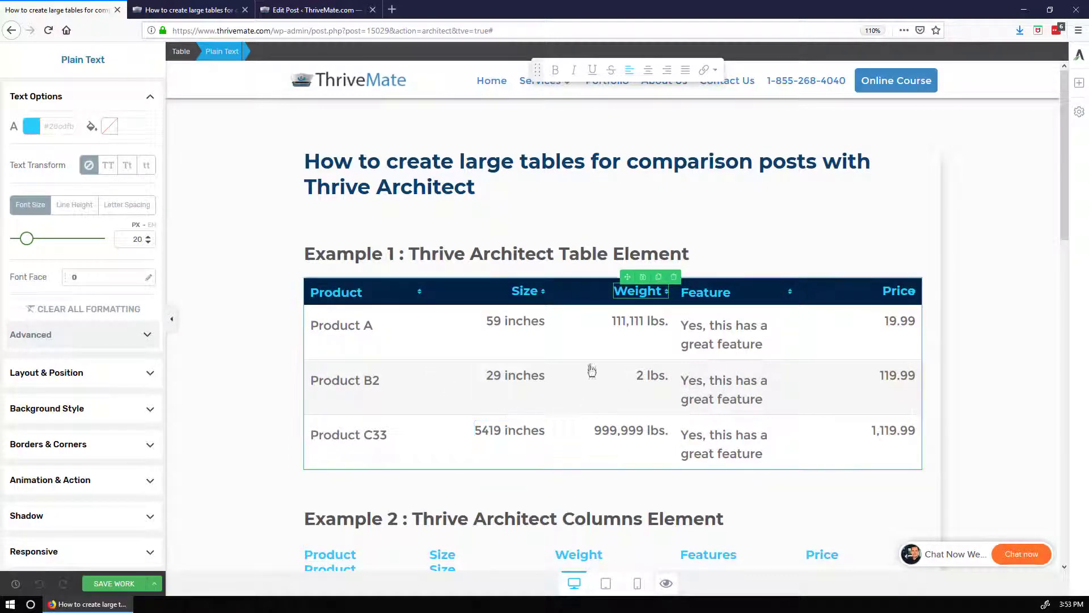
Select the Example 1 table and examine its layout in the mobile view.
{"action": "left_click", "coordinate": [365, 465]}
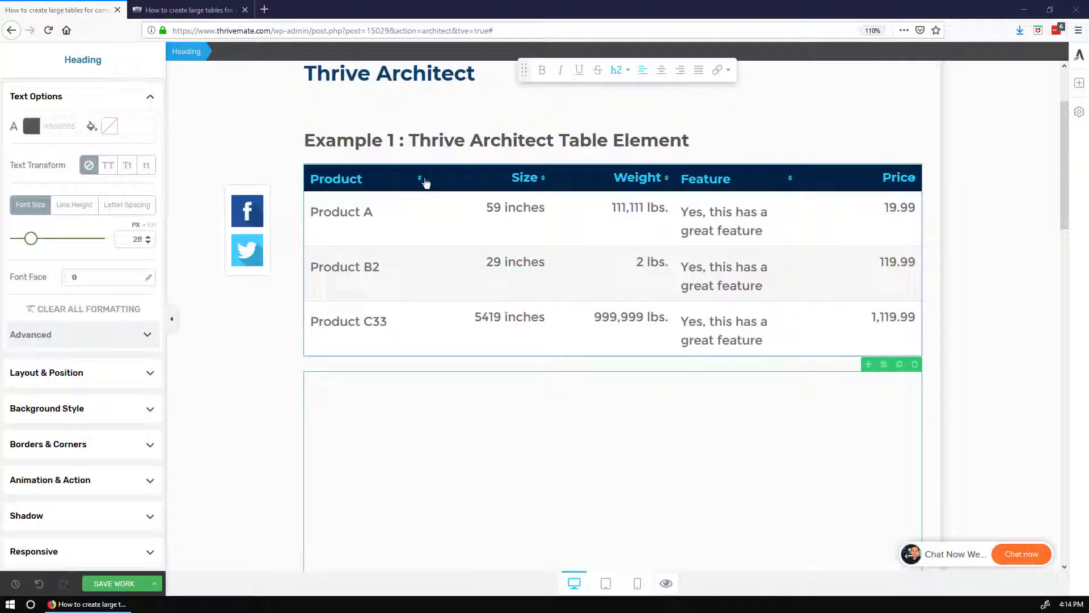
{"action": "left_click", "coordinate": [447, 180]}
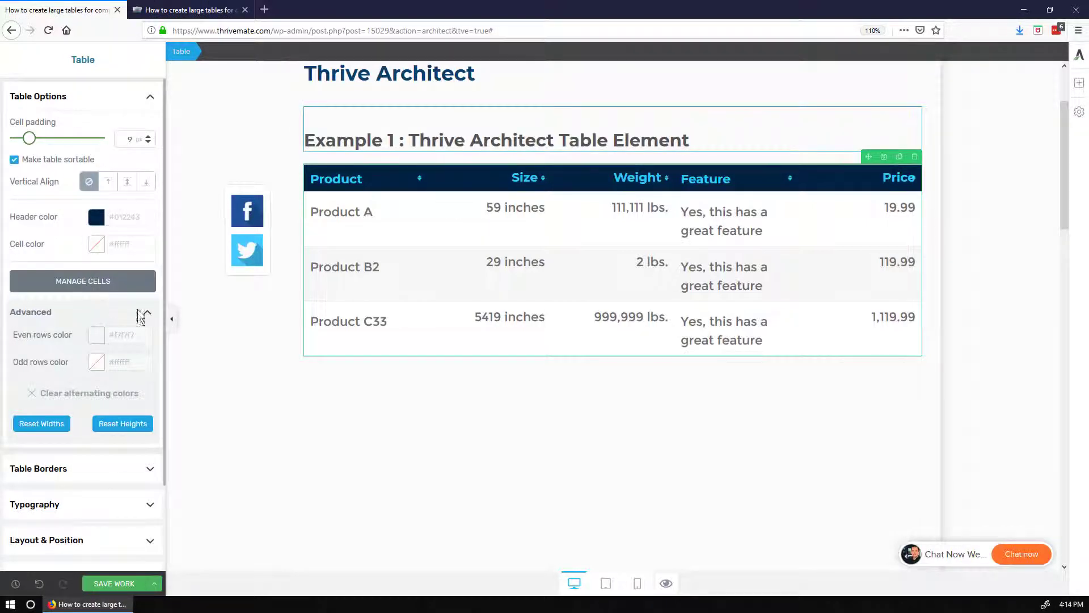
{"action": "left_click", "coordinate": [637, 584]}
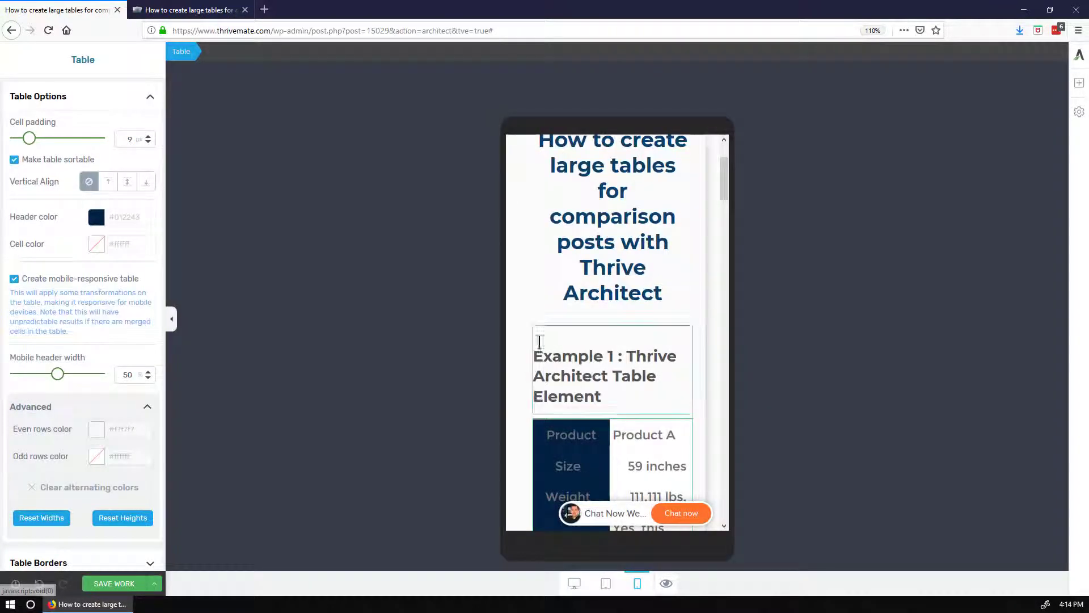
{"action": "scroll", "coordinate": [596, 358], "scroll_direction": "down", "scroll_amount": 5}
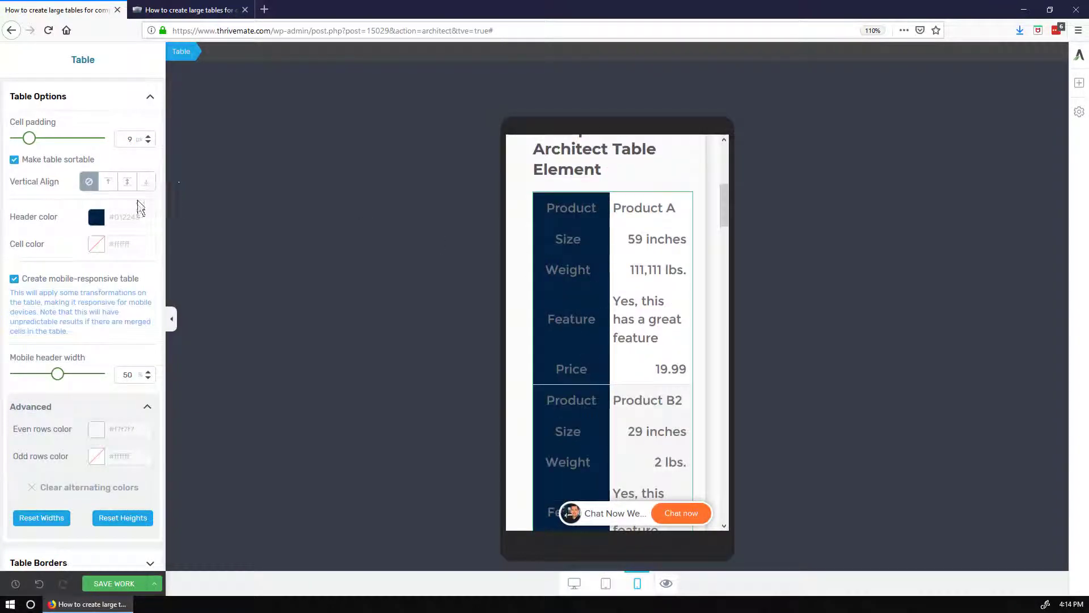
Turn off the mobile-responsive table option to examine sideways scrolling in the mobile view, and re-enable it.
{"action": "left_click", "coordinate": [14, 279]}
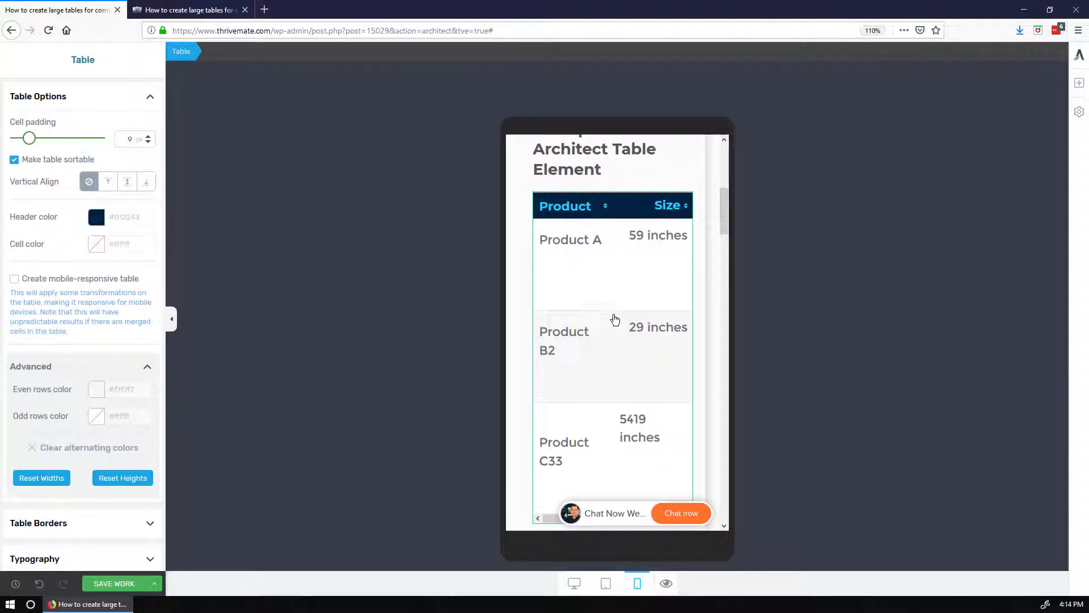
{"action": "scroll", "coordinate": [615, 319], "scroll_direction": "down", "scroll_amount": 3}
{"action": "left_click_drag", "start_coordinate": [574, 403], "coordinate": [632, 407]}
{"action": "scroll", "coordinate": [632, 437], "scroll_direction": "up", "scroll_amount": 3}
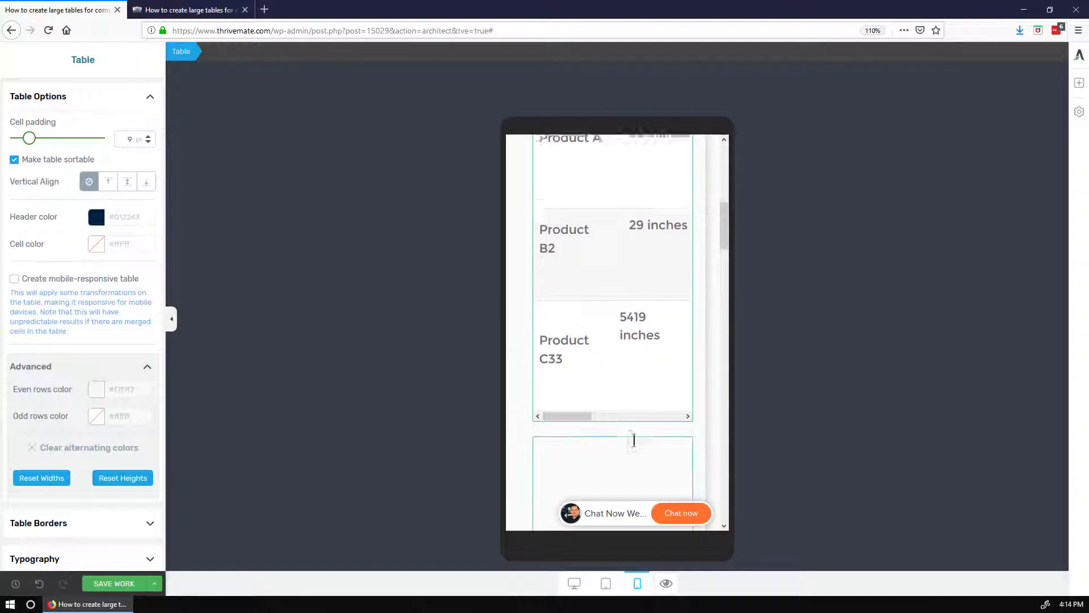
{"action": "scroll", "coordinate": [630, 397], "scroll_direction": "down", "scroll_amount": 3}
{"action": "mouse_move", "coordinate": [570, 403]}
{"action": "left_mouse_down"}
{"action": "mouse_move", "coordinate": [656, 405]}
{"action": "mouse_move", "coordinate": [574, 404]}
{"action": "left_mouse_up"}
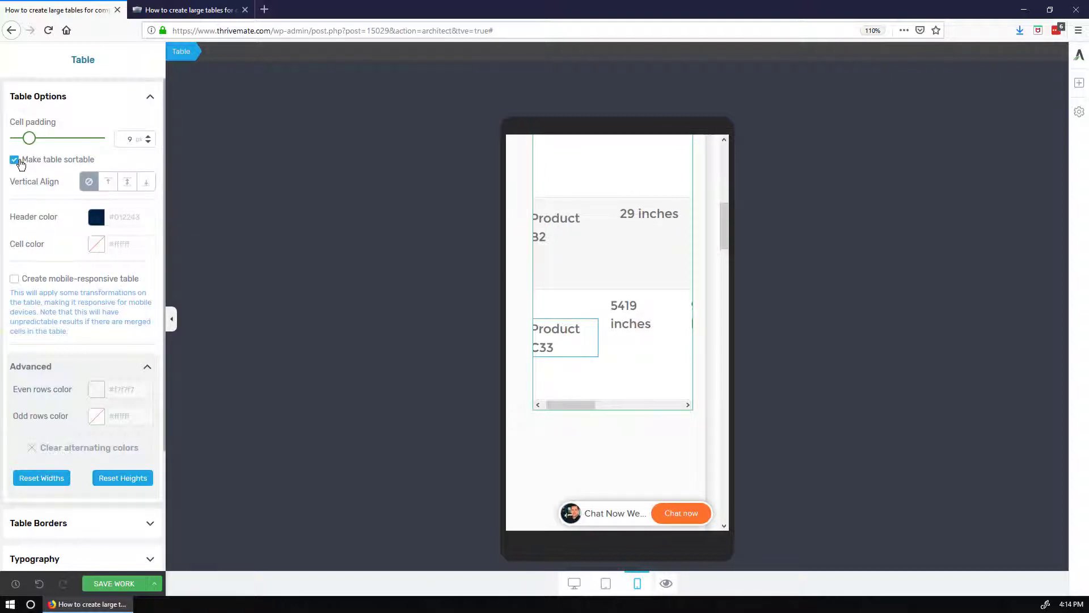
{"action": "left_click", "coordinate": [14, 279]}
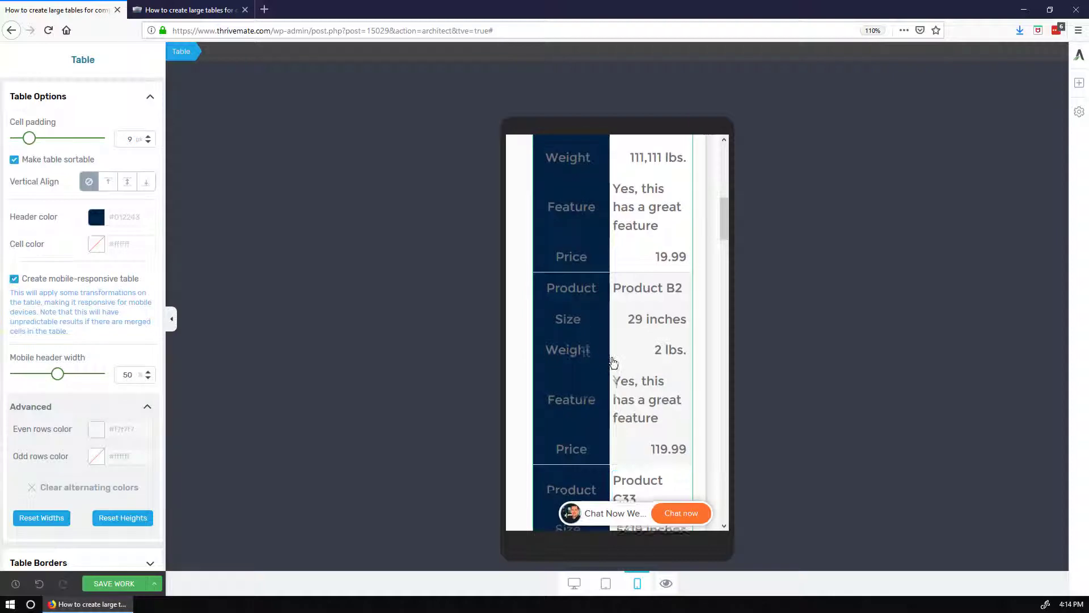
Extend Product B2's Feature text with a period and several filler words beginning "asdfsjdlkf jsdlfkj dlfkgj" in the mobile view.
{"action": "scroll", "coordinate": [613, 362], "scroll_direction": "up", "scroll_amount": 3}
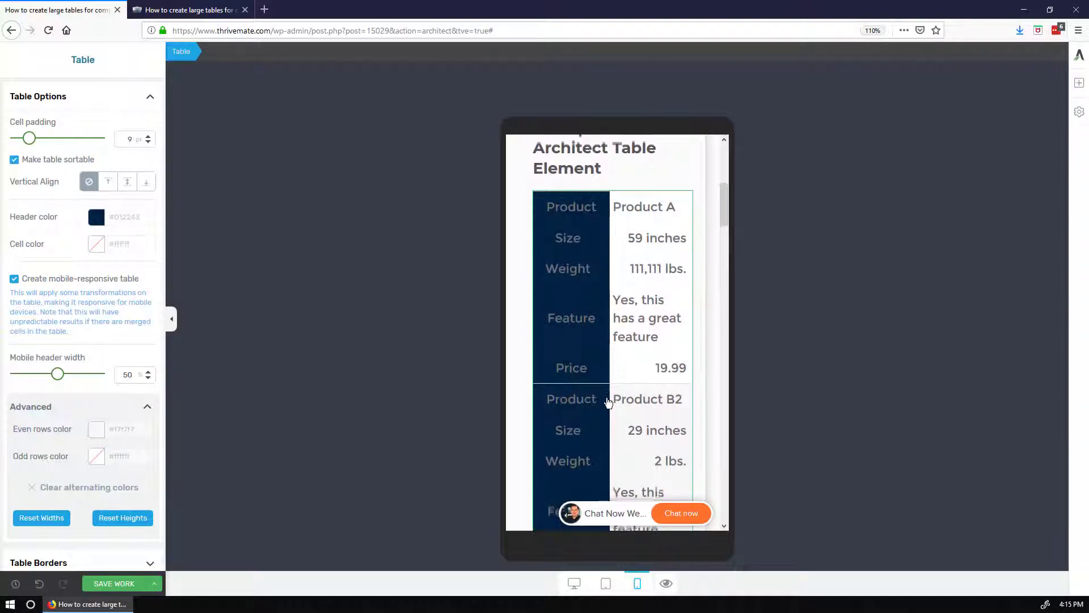
{"action": "scroll", "coordinate": [573, 335], "scroll_direction": "down", "scroll_amount": 2}
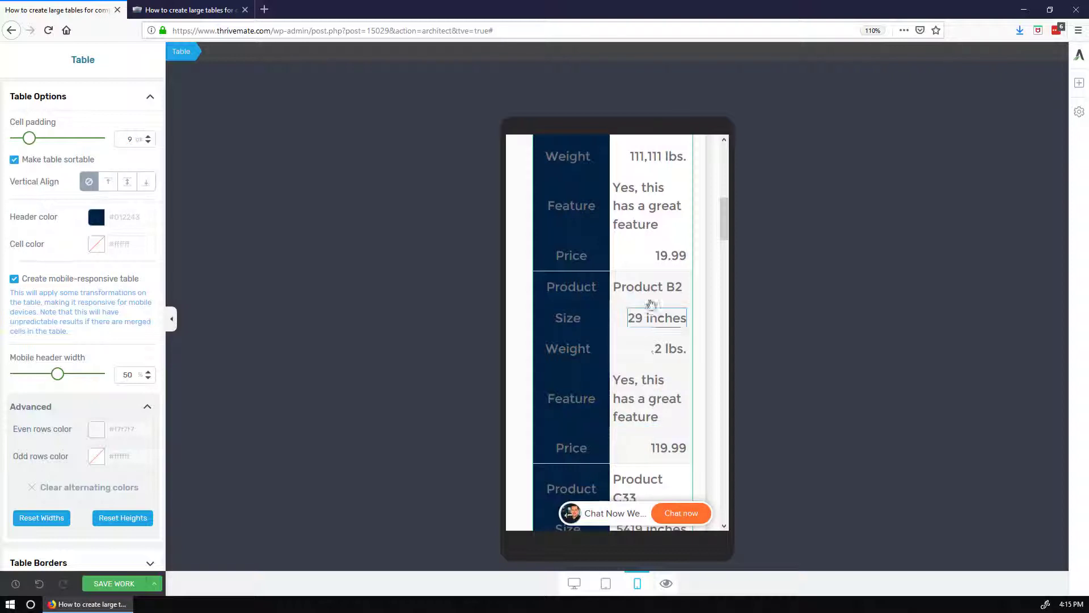
{"action": "left_click", "coordinate": [660, 411]}
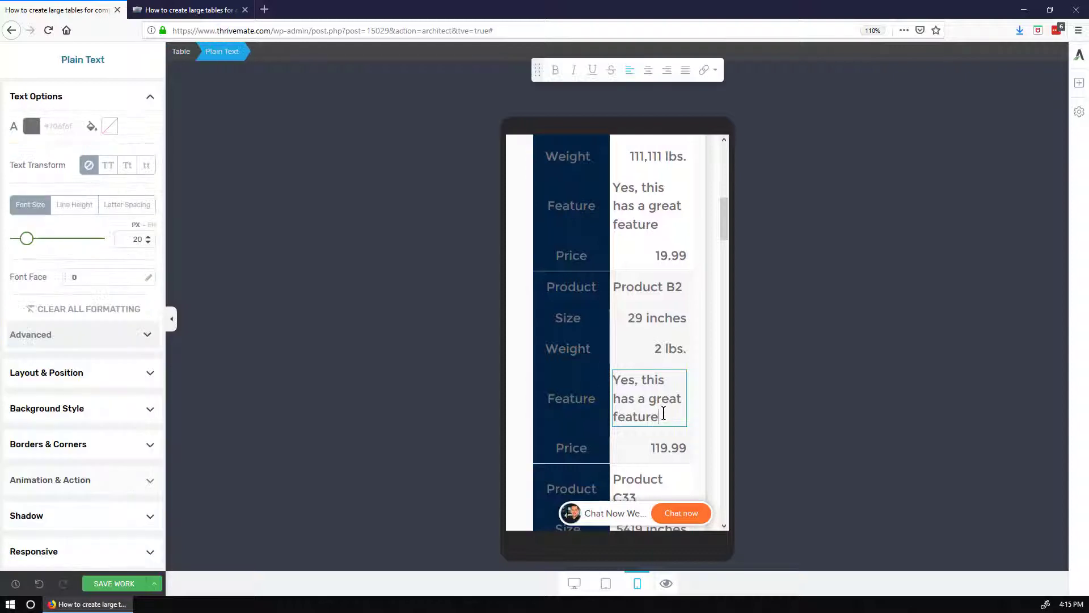
{"action": "type", "text": "asdfsjdlkf"}
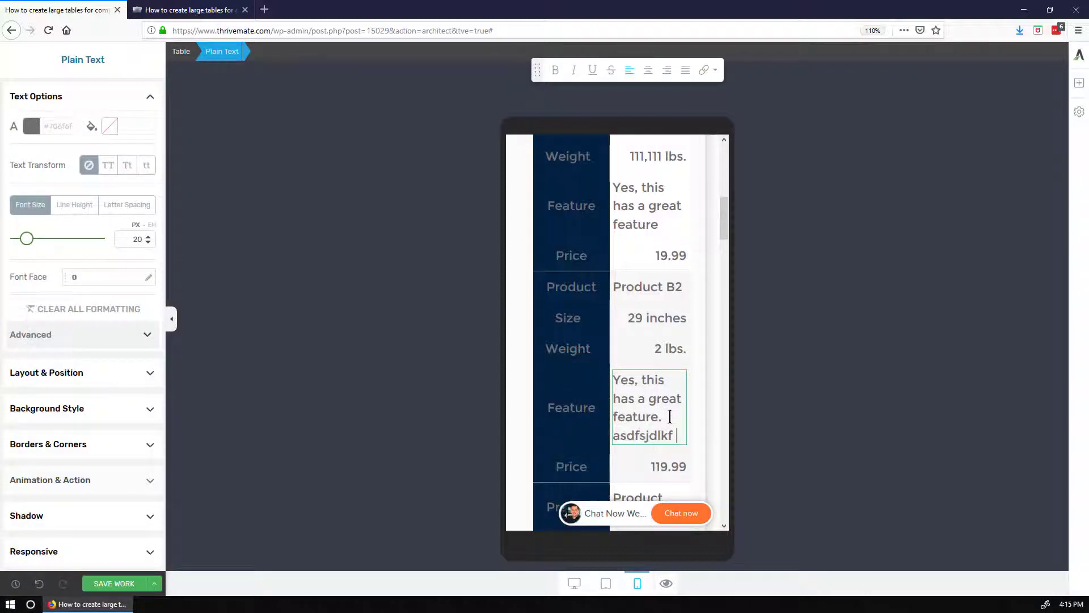
{"action": "type", "text": " jsdlfkj dlfkgj dlfkjg ldkfjg ldkfjg ldkfjg ldkf gj"}
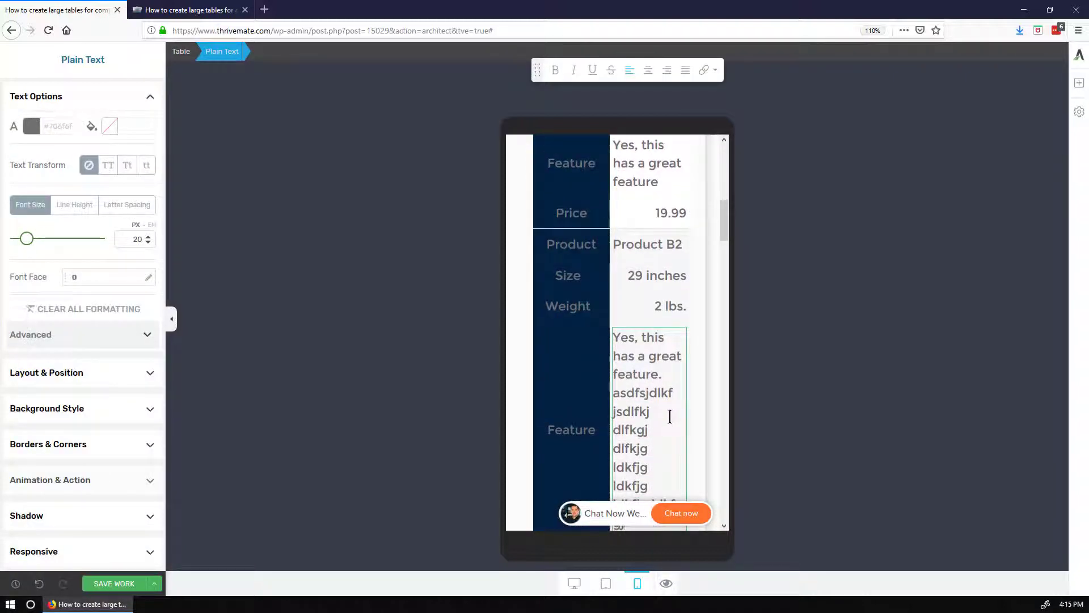
Replace the Feature text of Product B2 in the Example 1 table with "Yes.".
{"action": "scroll", "coordinate": [670, 416], "scroll_direction": "down", "scroll_amount": 4}
{"action": "scroll", "coordinate": [662, 383], "scroll_direction": "up", "scroll_amount": 4}
{"action": "left_click", "coordinate": [658, 374]}
{"action": "key", "text": "ctrl+a"}
{"action": "key", "text": "BackSpace"}
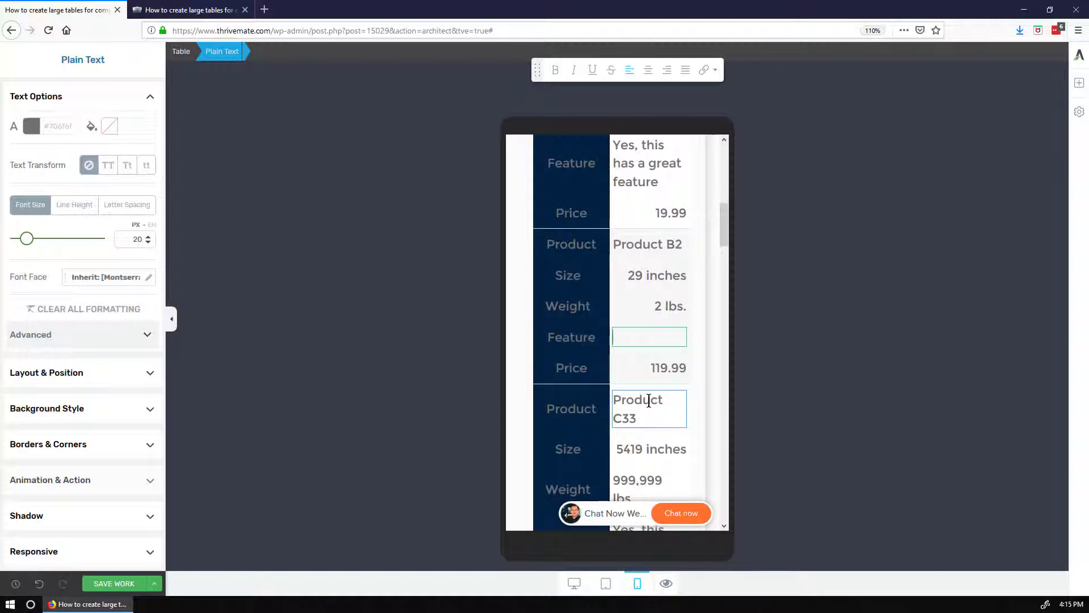
{"action": "key", "text": "ctrl+z"}
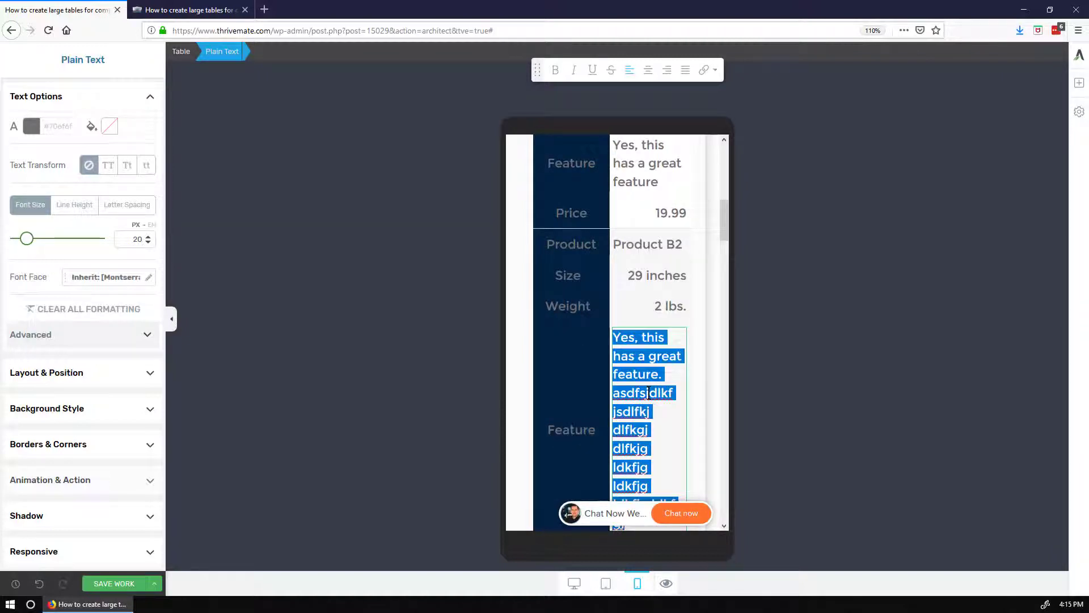
{"action": "type", "text": "Yes."}
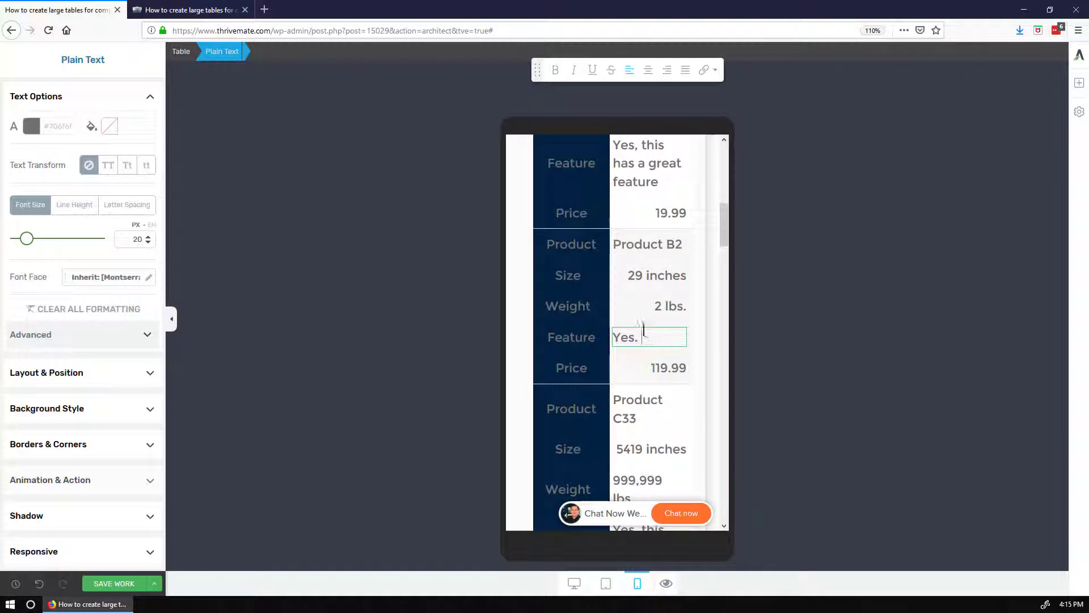
{"action": "left_click", "coordinate": [667, 315]}
Examine the mobile layout of the Example 1 table, from the post title through the Product A and Product B2 rows.
{"action": "scroll", "coordinate": [658, 363], "scroll_direction": "up", "scroll_amount": 2}
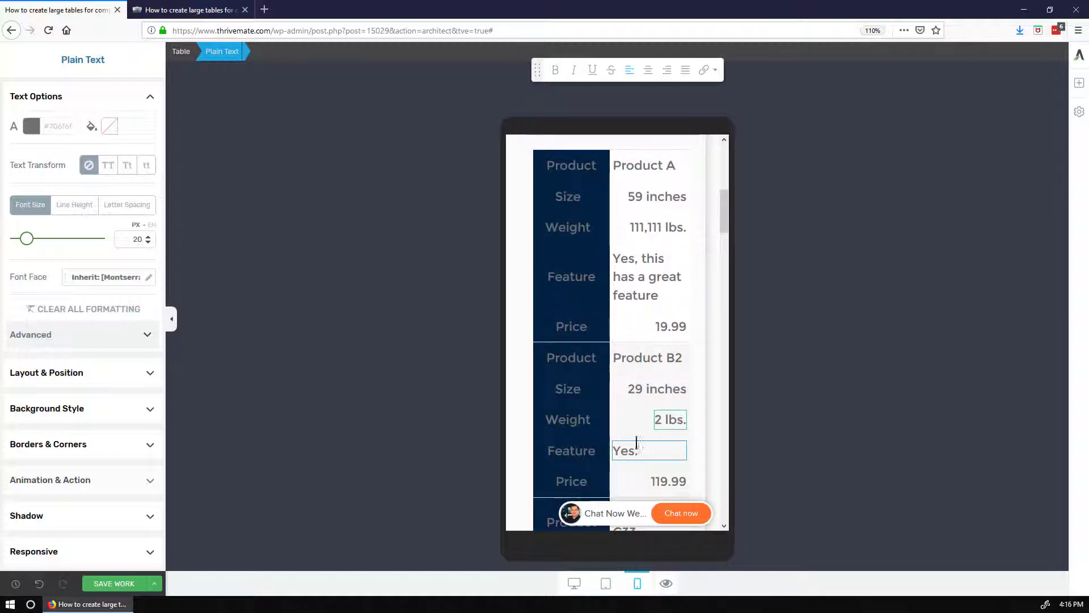
{"action": "scroll", "coordinate": [618, 363], "scroll_direction": "up", "scroll_amount": 5}
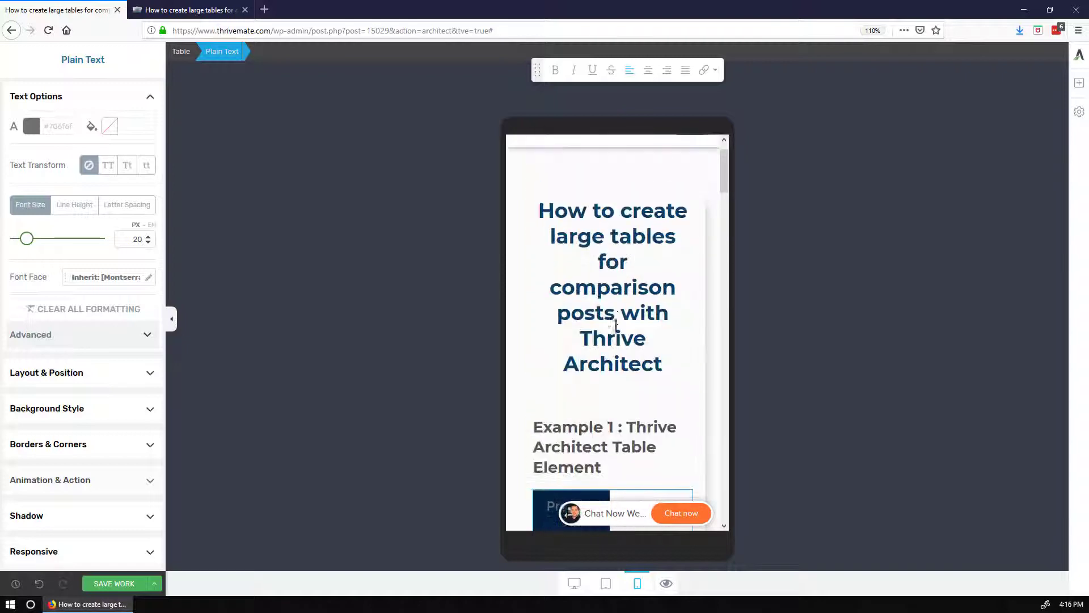
{"action": "scroll", "coordinate": [615, 355], "scroll_direction": "down", "scroll_amount": 1}
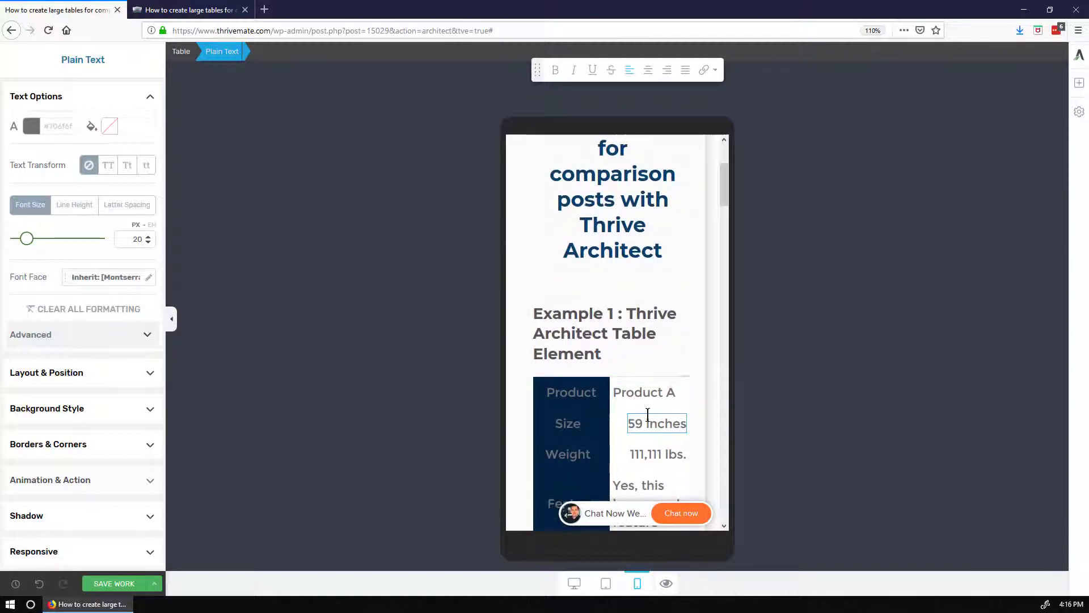
{"action": "scroll", "coordinate": [648, 414], "scroll_direction": "down", "scroll_amount": 2}
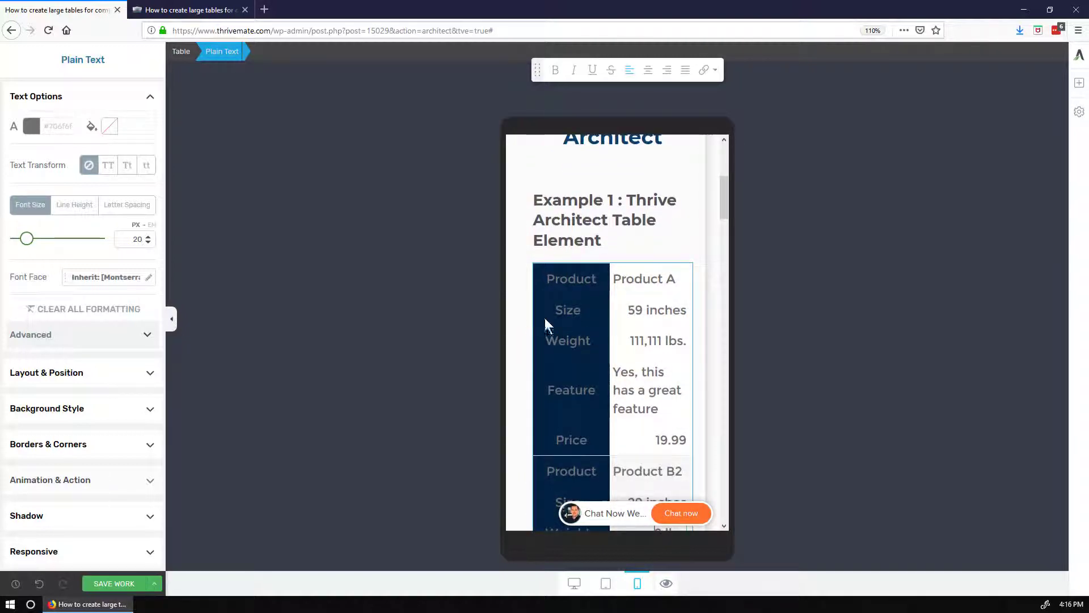
{"action": "scroll", "coordinate": [545, 321], "scroll_direction": "up", "scroll_amount": 1}
{"action": "scroll", "coordinate": [516, 289], "scroll_direction": "up", "scroll_amount": 1}
{"action": "scroll", "coordinate": [712, 400], "scroll_direction": "down", "scroll_amount": 1}
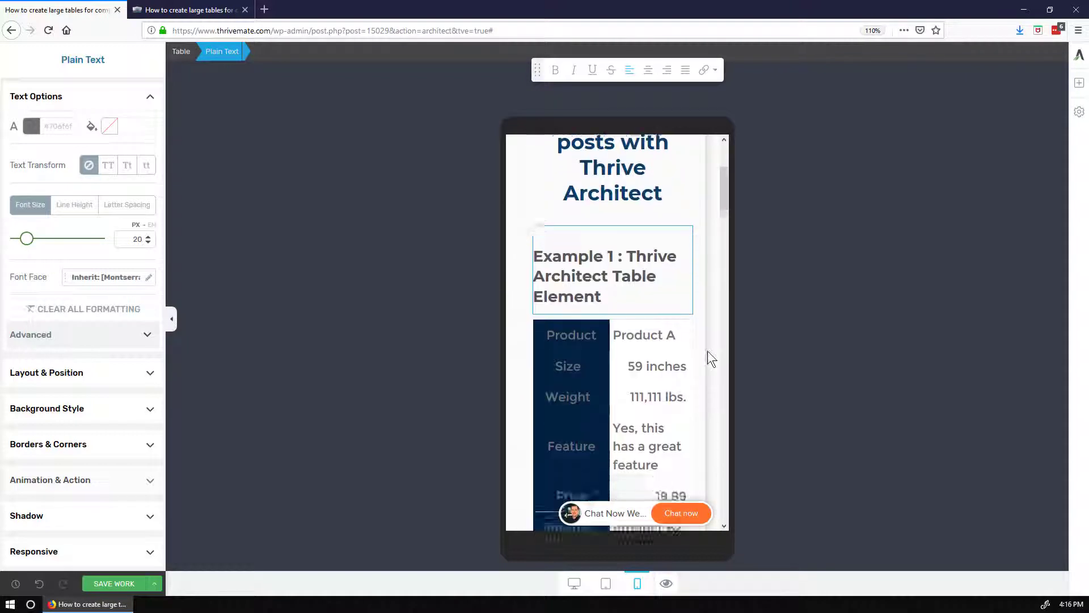
{"action": "scroll", "coordinate": [709, 349], "scroll_direction": "down", "scroll_amount": 1}
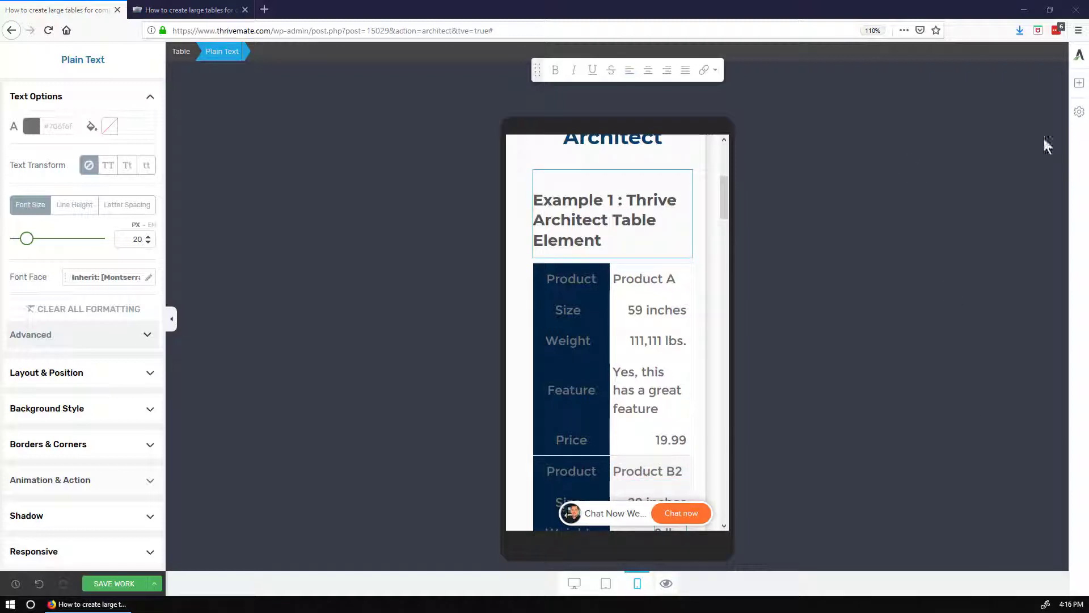
Open the page's Custom CSS editor from the advanced settings, and close it without adding any code.
{"action": "left_click", "coordinate": [1079, 115]}
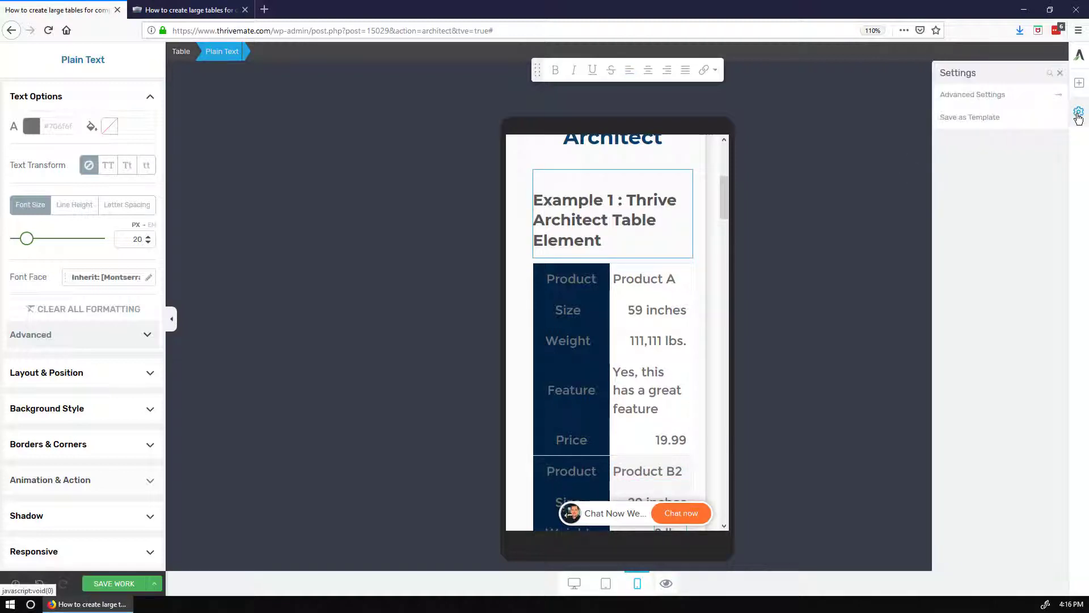
{"action": "left_click", "coordinate": [985, 95]}
{"action": "left_click", "coordinate": [976, 115]}
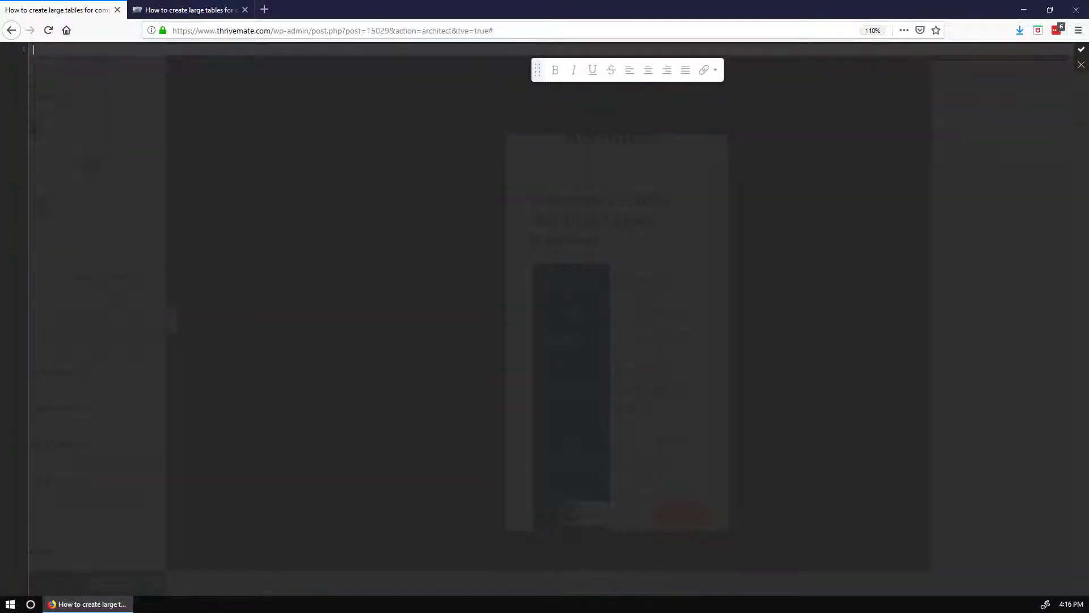
{"action": "left_click", "coordinate": [1081, 64]}
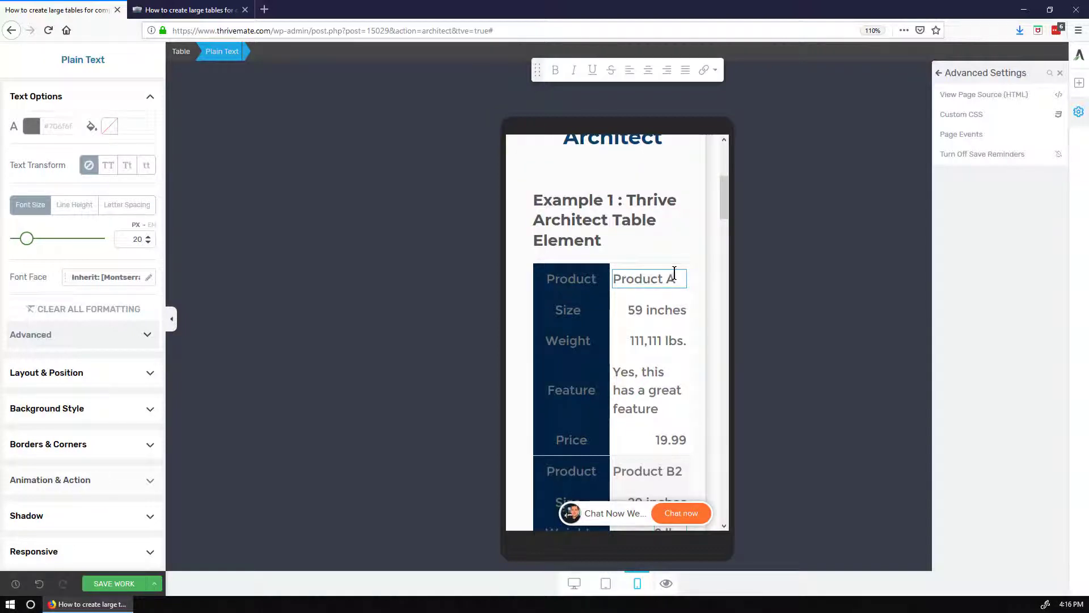
In the desktop view, slightly narrow the first column of Product A's Compatibility List in Example 2, and select its Columns element.
{"action": "left_click", "coordinate": [571, 586]}
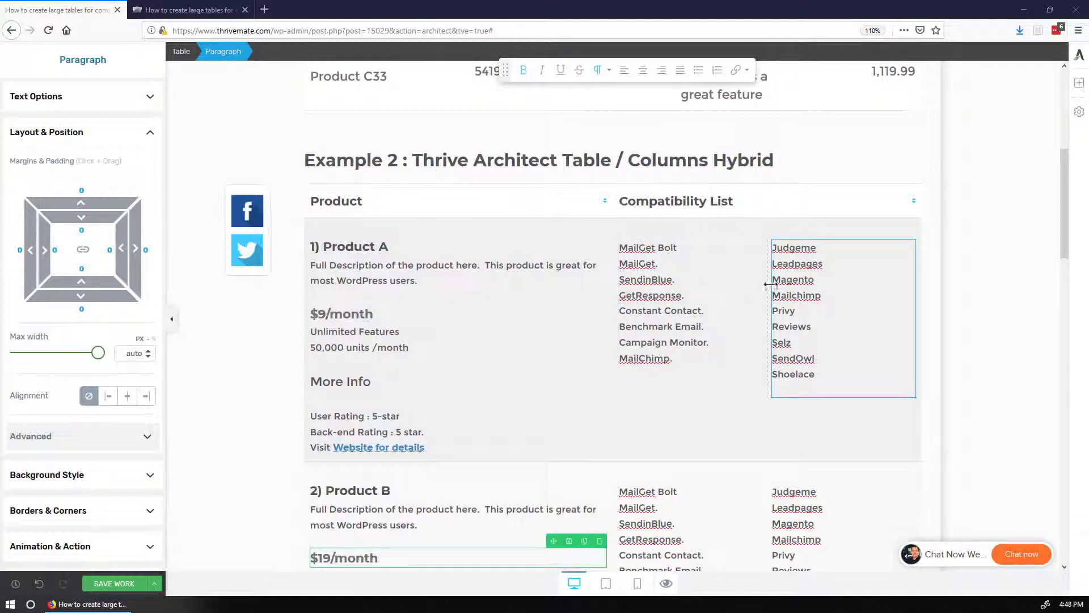
{"action": "mouse_move", "coordinate": [767, 286]}
{"action": "left_mouse_down"}
{"action": "mouse_move", "coordinate": [709, 283]}
{"action": "mouse_move", "coordinate": [803, 283]}
{"action": "mouse_move", "coordinate": [703, 283]}
{"action": "mouse_move", "coordinate": [772, 280]}
{"action": "mouse_move", "coordinate": [757, 279]}
{"action": "left_mouse_up"}
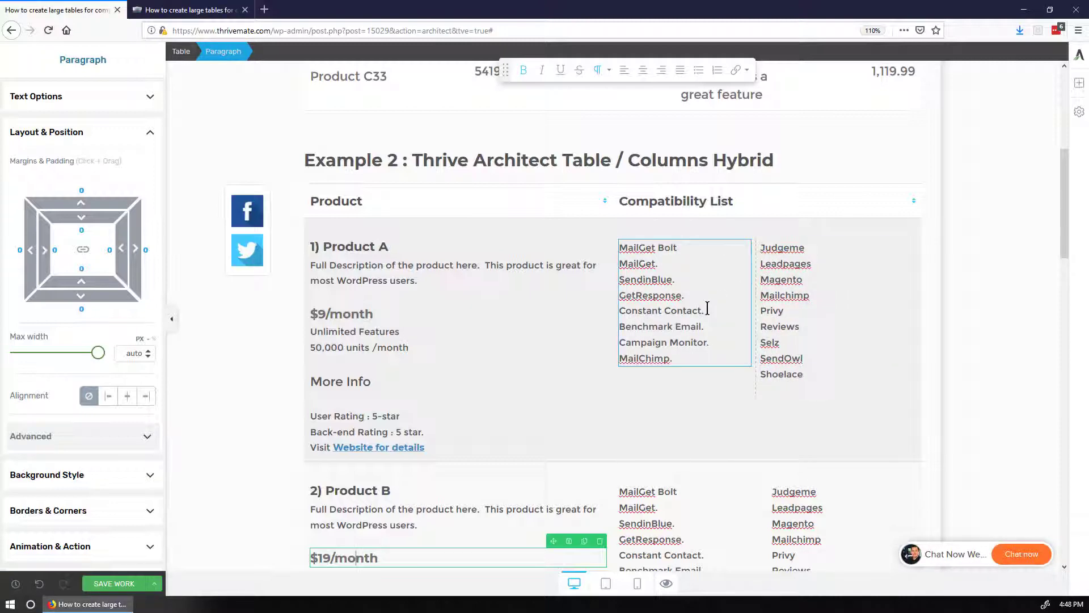
{"action": "scroll", "coordinate": [374, 277], "scroll_direction": "down", "scroll_amount": 4}
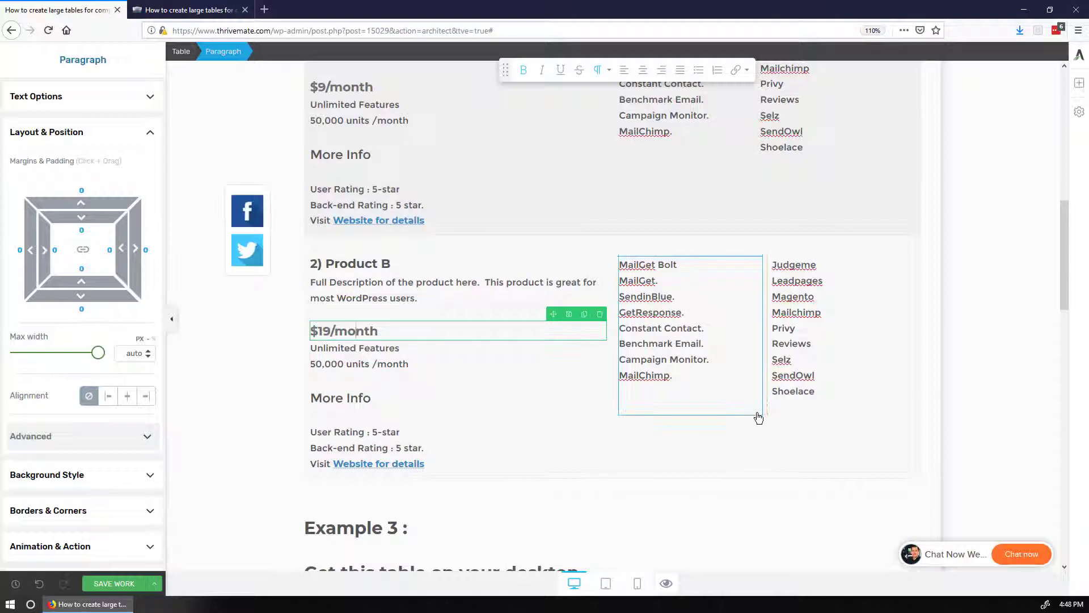
{"action": "scroll", "coordinate": [756, 412], "scroll_direction": "up", "scroll_amount": 2}
{"action": "scroll", "coordinate": [756, 413], "scroll_direction": "up", "scroll_amount": 2}
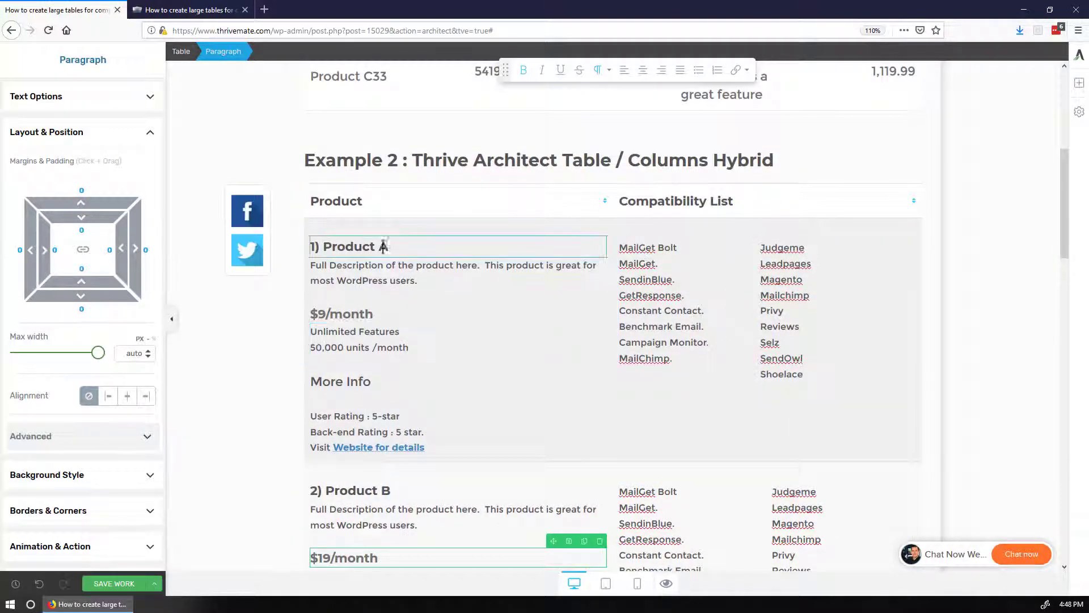
{"action": "left_click", "coordinate": [759, 239]}
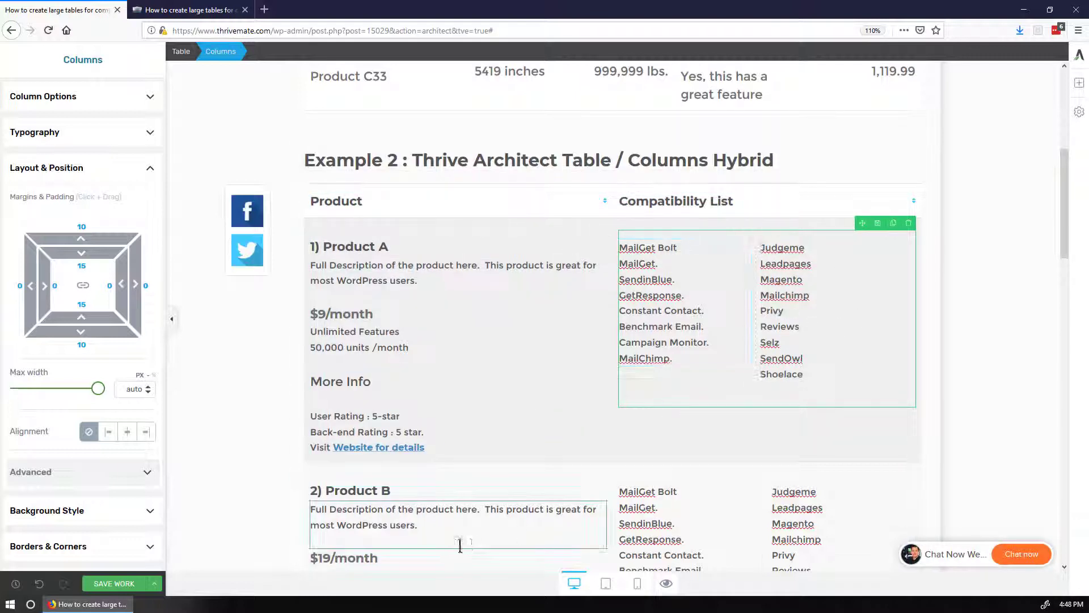
Examine how the Example 2 table/columns hybrid stacks its product descriptions and compatibility lists in the mobile view.
{"action": "left_click", "coordinate": [638, 585]}
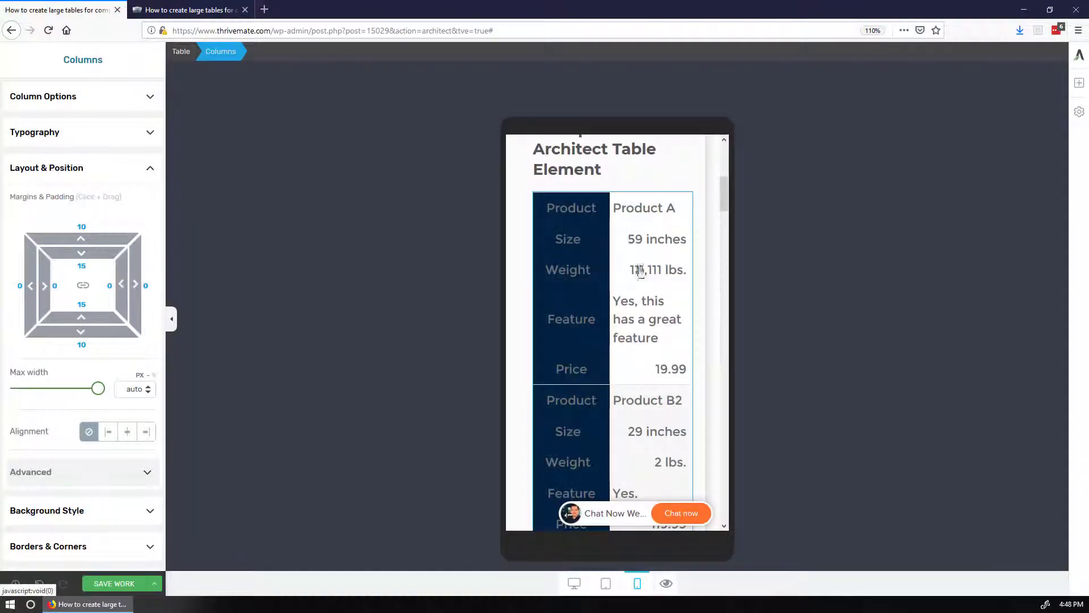
{"action": "left_click_drag", "start_coordinate": [722, 196], "coordinate": [719, 261]}
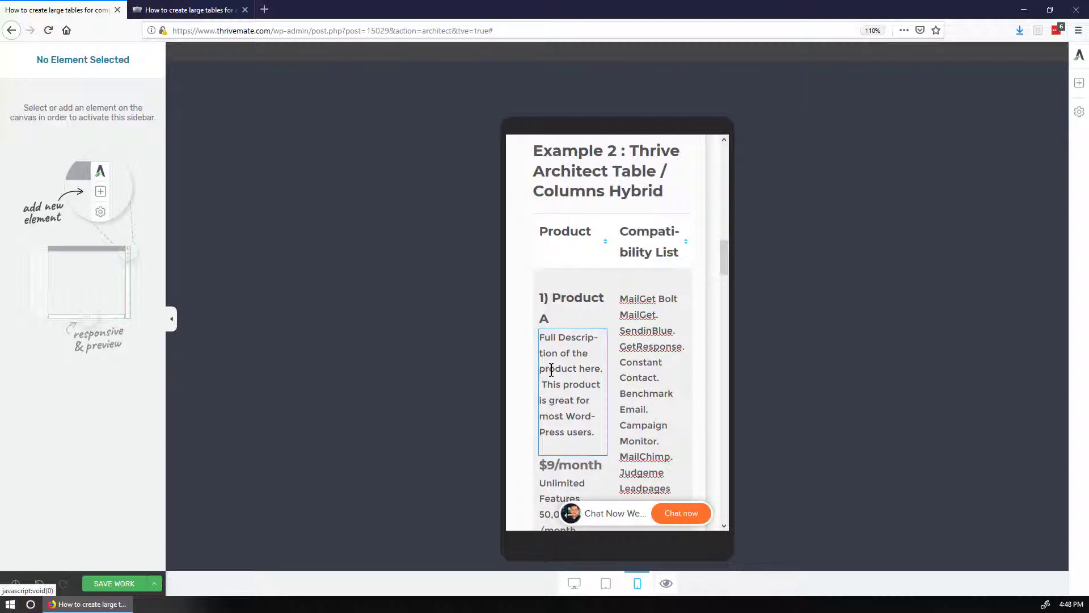
{"action": "scroll", "coordinate": [563, 368], "scroll_direction": "down", "scroll_amount": 3}
{"action": "scroll", "coordinate": [557, 351], "scroll_direction": "down", "scroll_amount": 4}
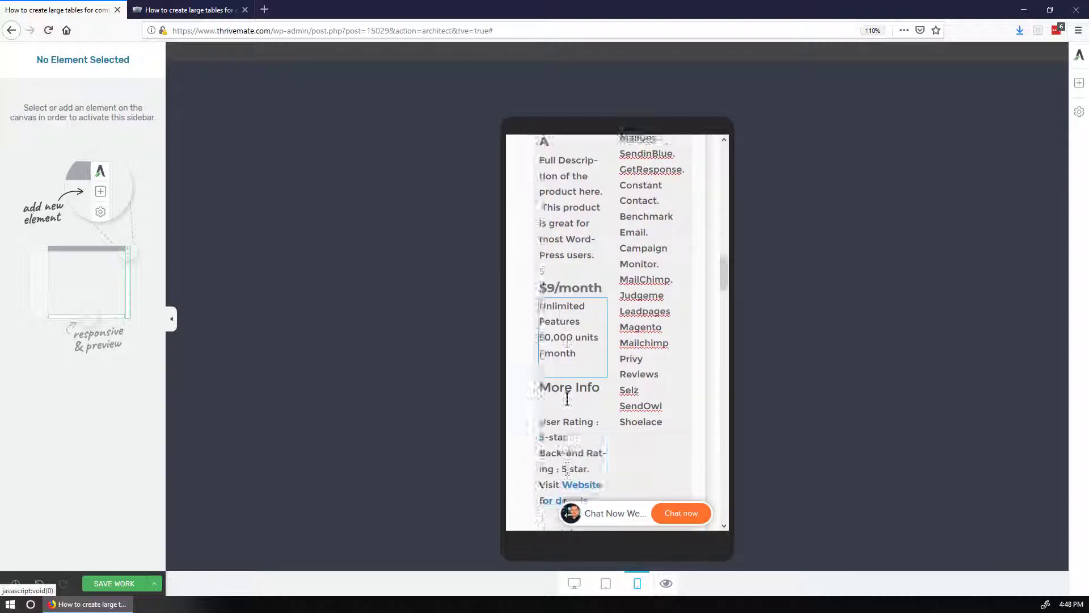
{"action": "scroll", "coordinate": [567, 318], "scroll_direction": "up", "scroll_amount": 1}
{"action": "scroll", "coordinate": [567, 318], "scroll_direction": "up", "scroll_amount": 5}
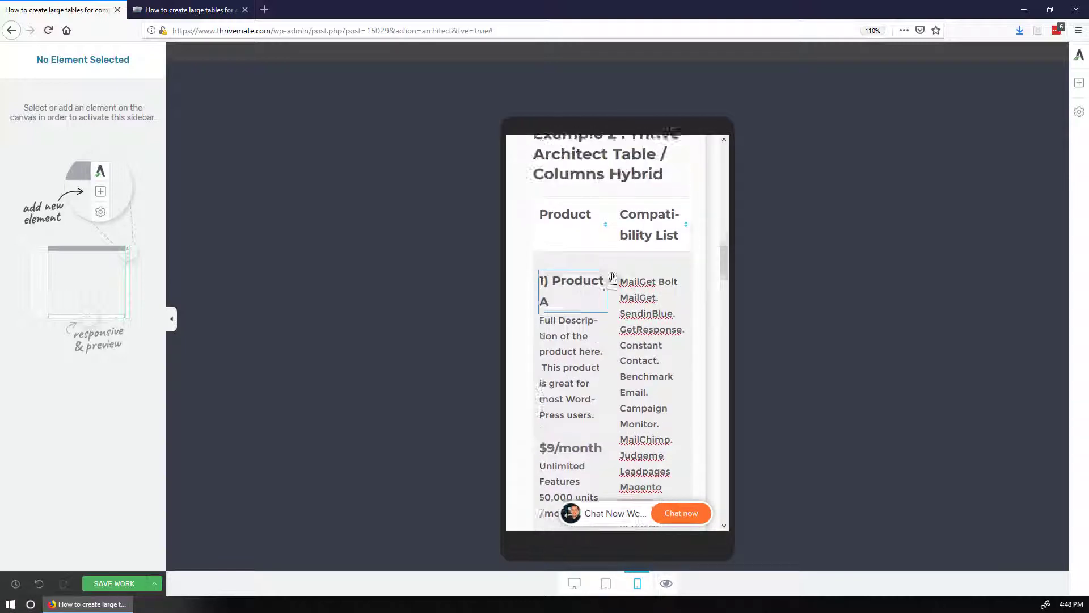
{"action": "scroll", "coordinate": [643, 340], "scroll_direction": "down", "scroll_amount": 3}
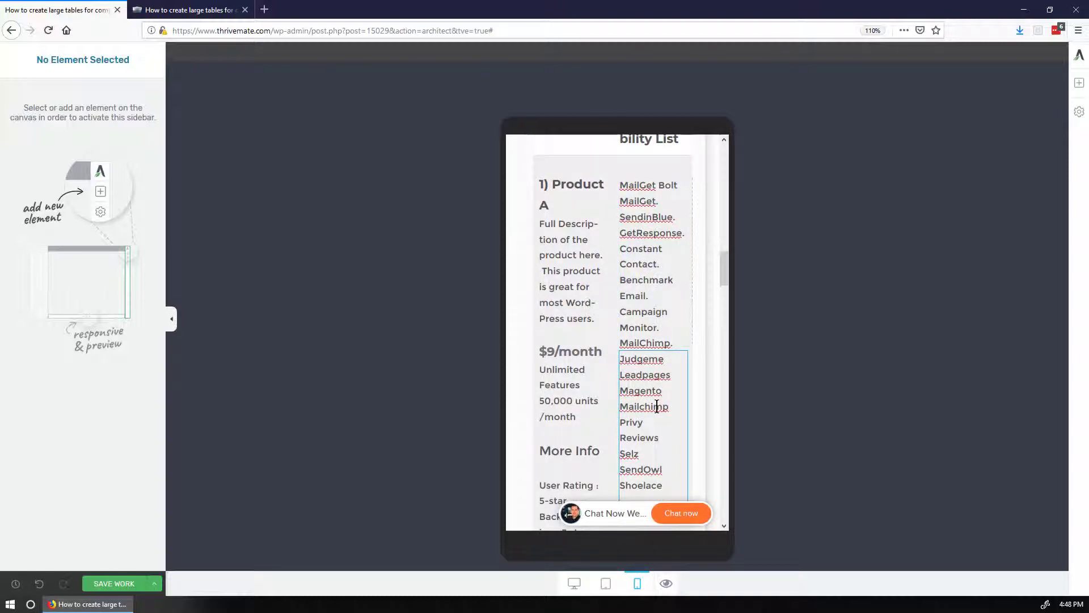
{"action": "scroll", "coordinate": [657, 402], "scroll_direction": "down", "scroll_amount": 6}
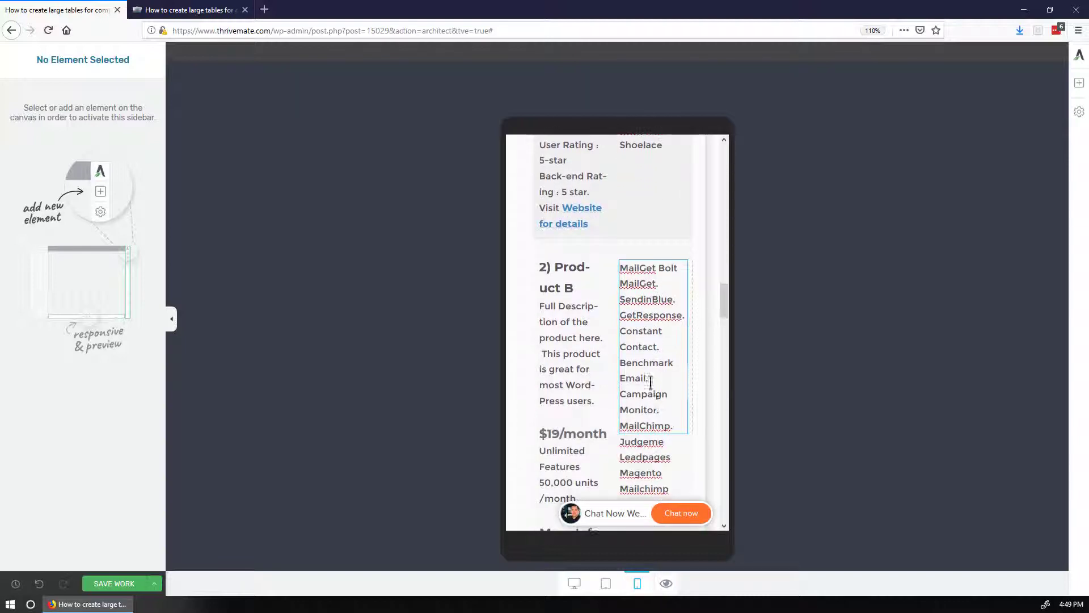
{"action": "left_click", "coordinate": [554, 271]}
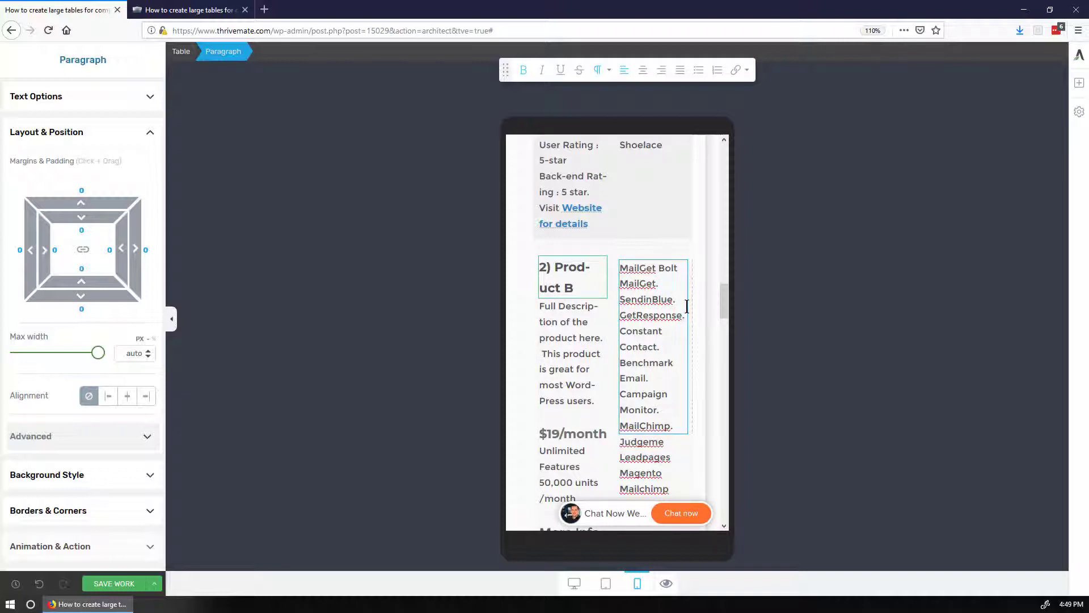
{"action": "scroll", "coordinate": [665, 310], "scroll_direction": "down", "scroll_amount": 4}
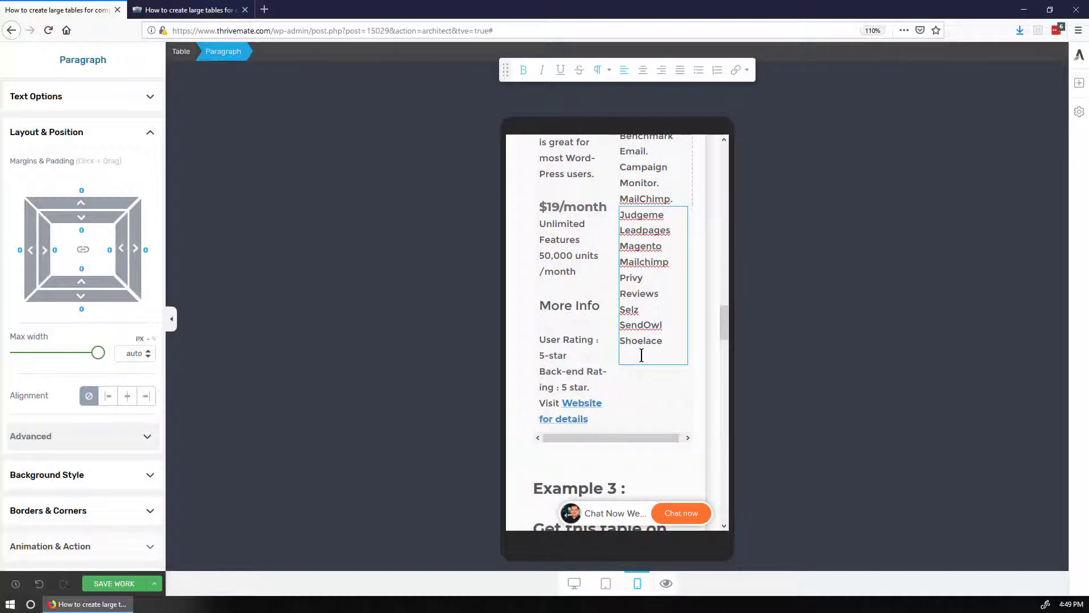
Return to the desktop view and examine the Example 3 sign-up form and the Example 2 product rows.
{"action": "left_click", "coordinate": [574, 583]}
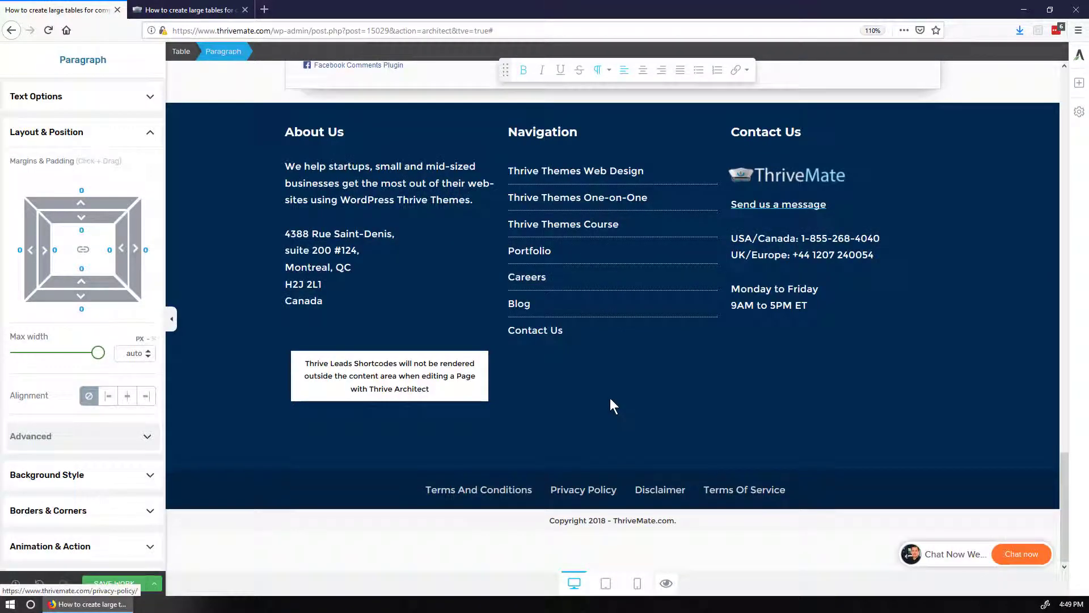
{"action": "scroll", "coordinate": [609, 398], "scroll_direction": "up", "scroll_amount": 12}
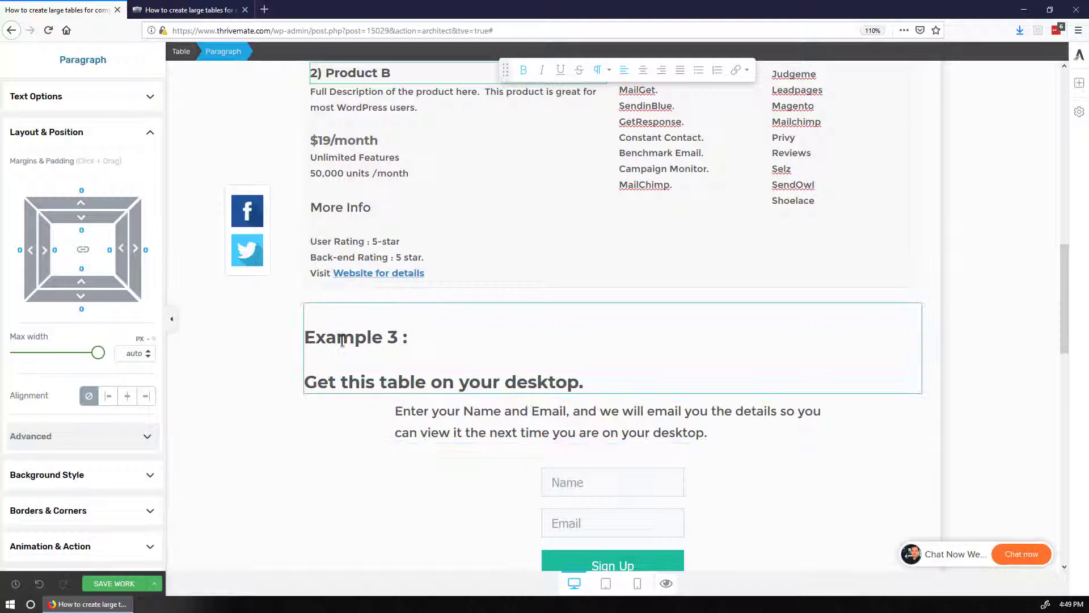
{"action": "scroll", "coordinate": [574, 466], "scroll_direction": "up", "scroll_amount": 3}
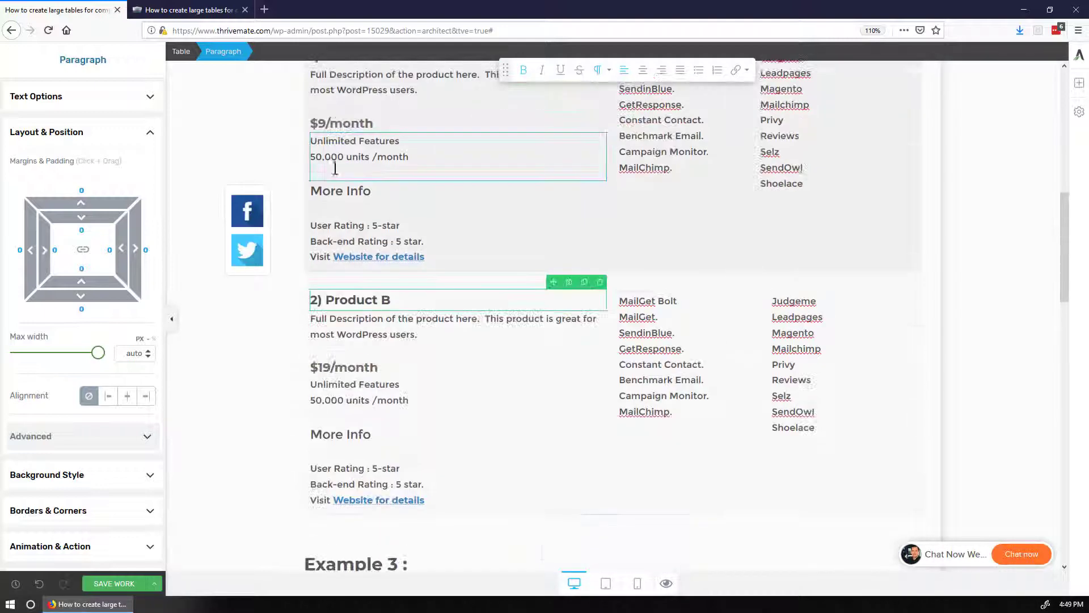
{"action": "scroll", "coordinate": [562, 389], "scroll_direction": "down", "scroll_amount": 3}
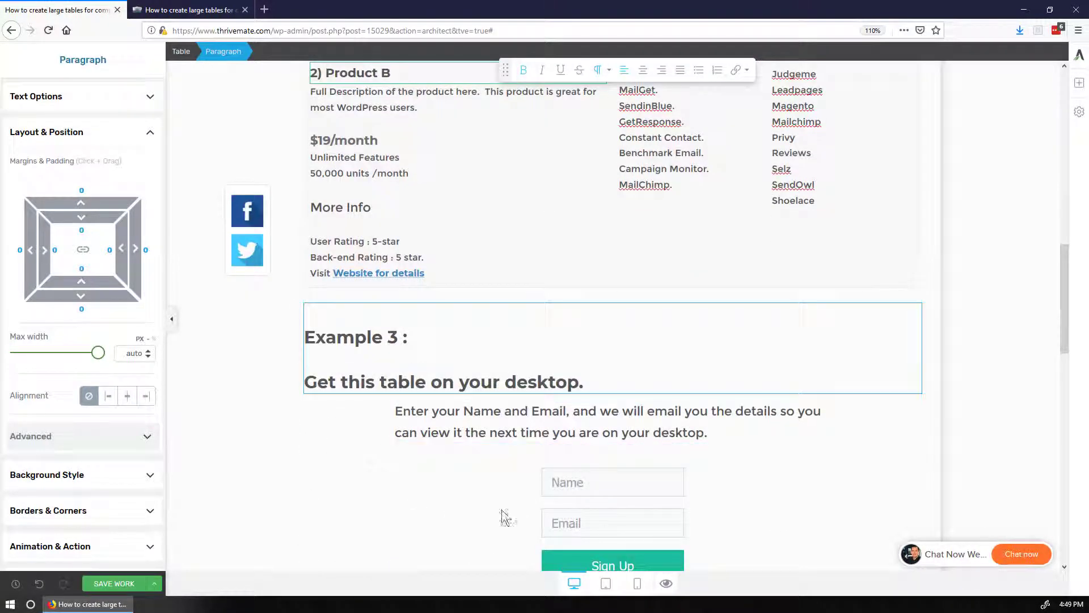
{"action": "scroll", "coordinate": [622, 454], "scroll_direction": "down", "scroll_amount": 2}
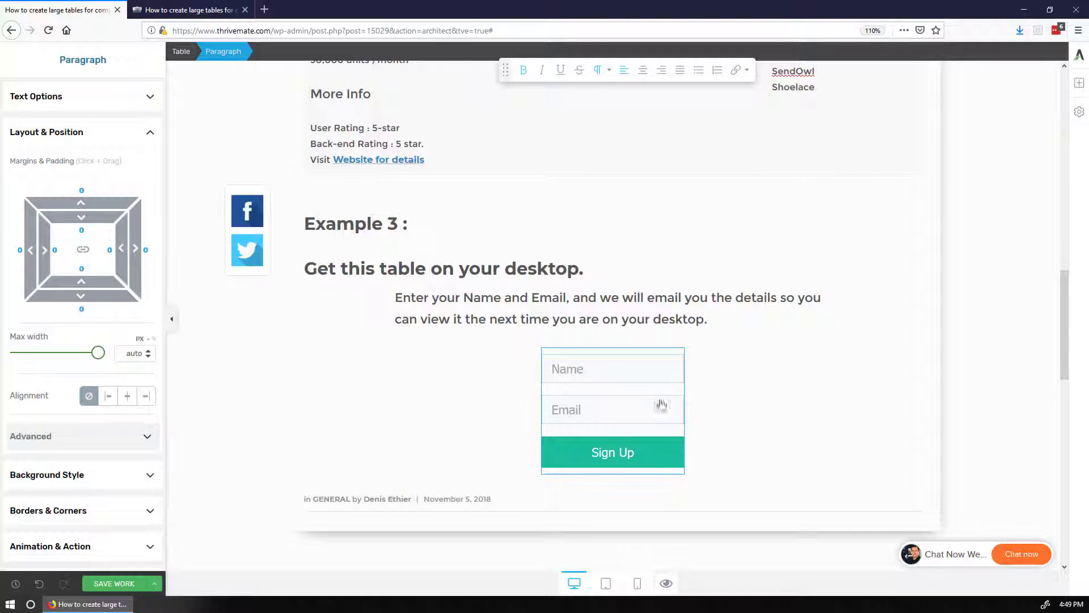
{"action": "scroll", "coordinate": [641, 452], "scroll_direction": "up", "scroll_amount": 2}
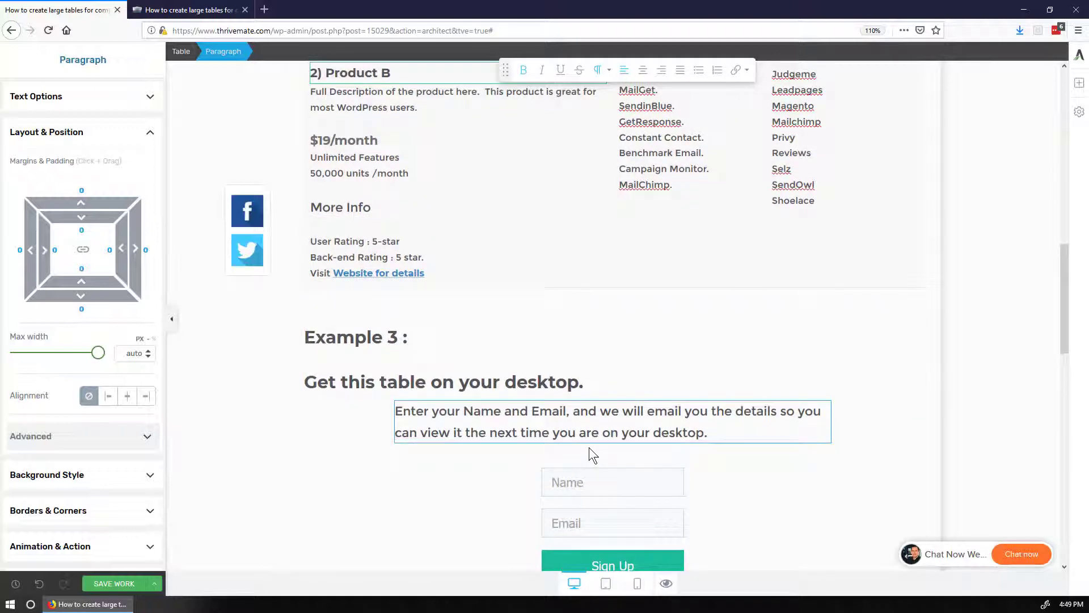
{"action": "scroll", "coordinate": [590, 444], "scroll_direction": "up", "scroll_amount": 4}
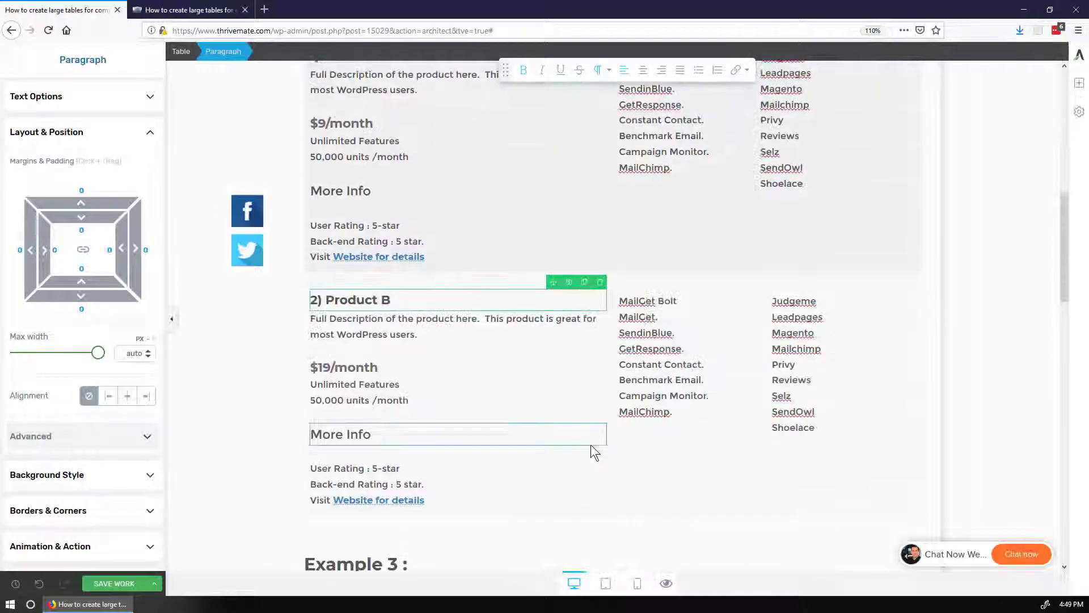
{"action": "scroll", "coordinate": [590, 444], "scroll_direction": "up", "scroll_amount": 4}
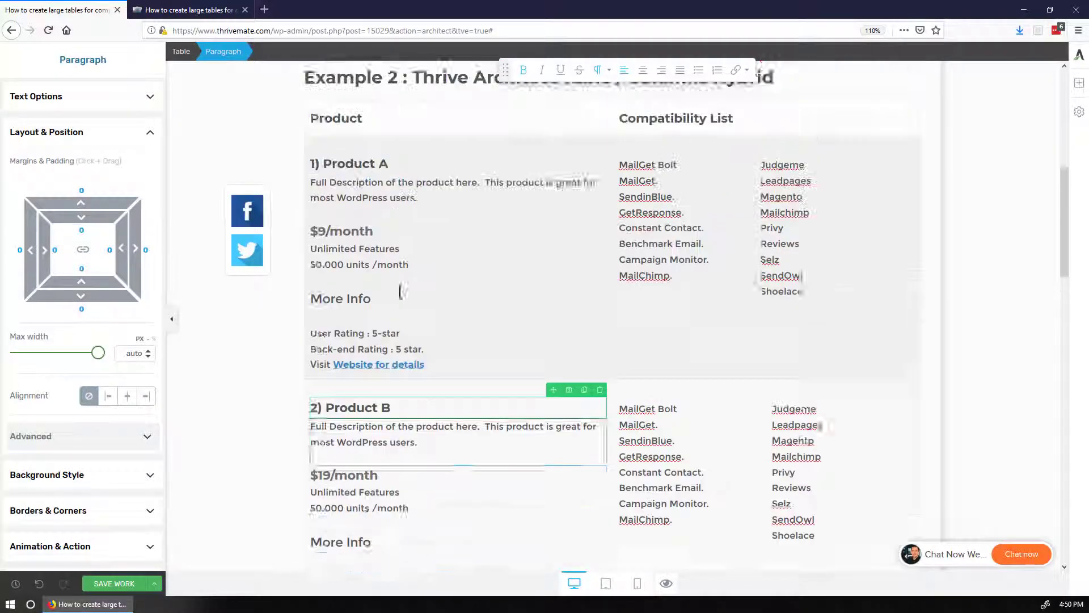
{"action": "scroll", "coordinate": [645, 483], "scroll_direction": "down", "scroll_amount": 4}
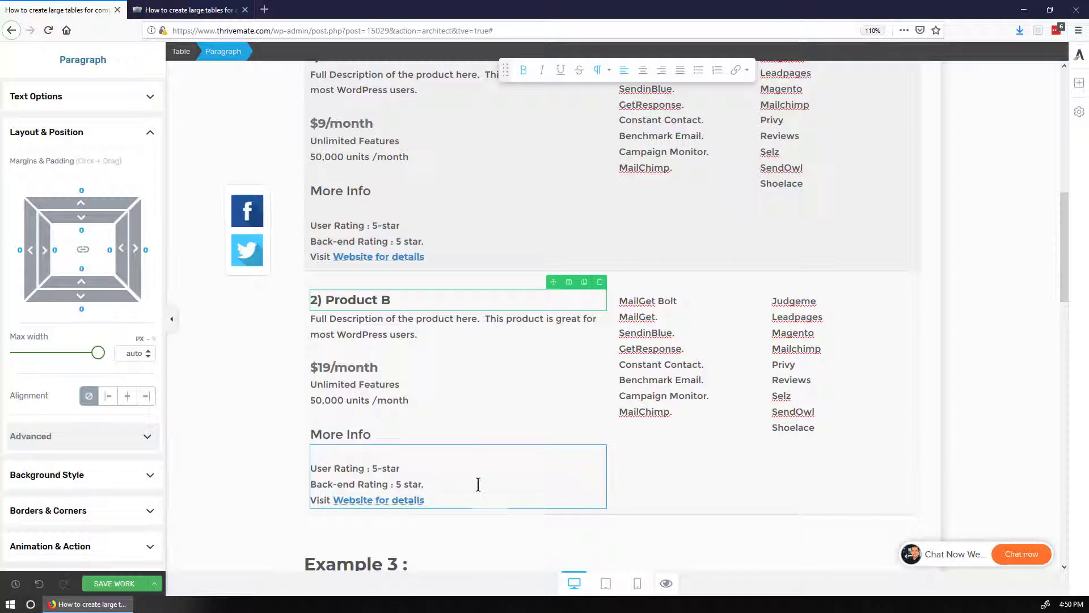
{"action": "scroll", "coordinate": [479, 484], "scroll_direction": "up", "scroll_amount": 3}
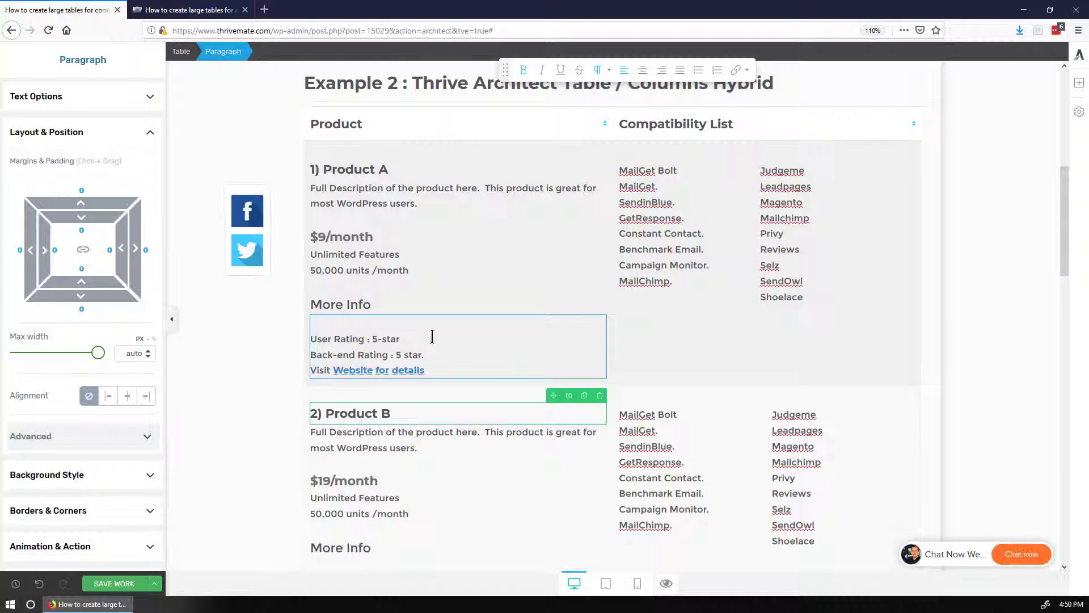
Compare how the Example 3 sign-up form displays in the desktop and mobile views, and return to the desktop view.
{"action": "scroll", "coordinate": [432, 336], "scroll_direction": "down", "scroll_amount": 10}
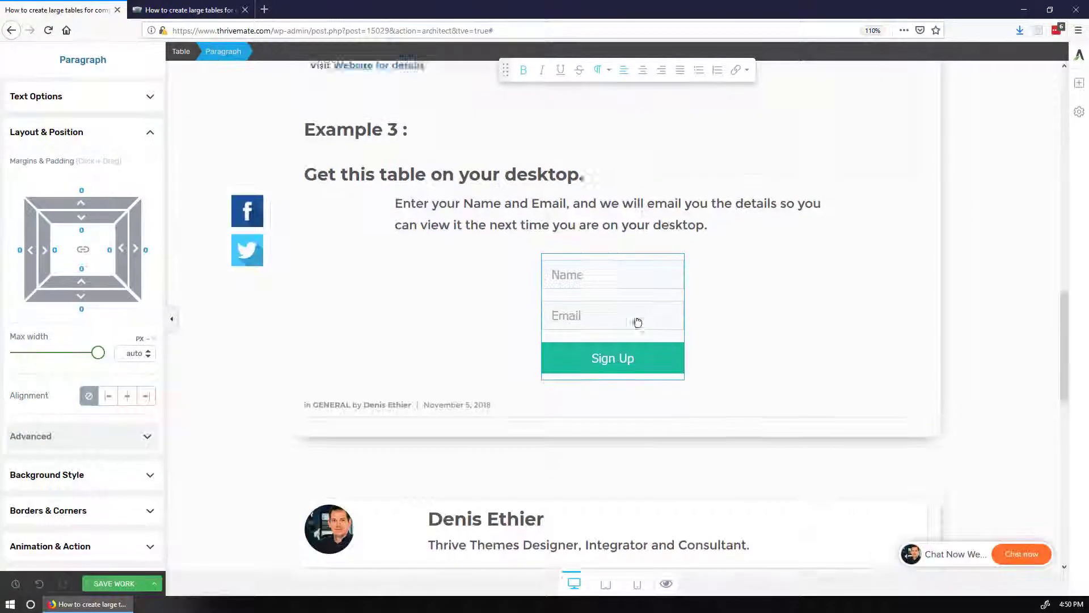
{"action": "scroll", "coordinate": [640, 316], "scroll_direction": "up", "scroll_amount": 6}
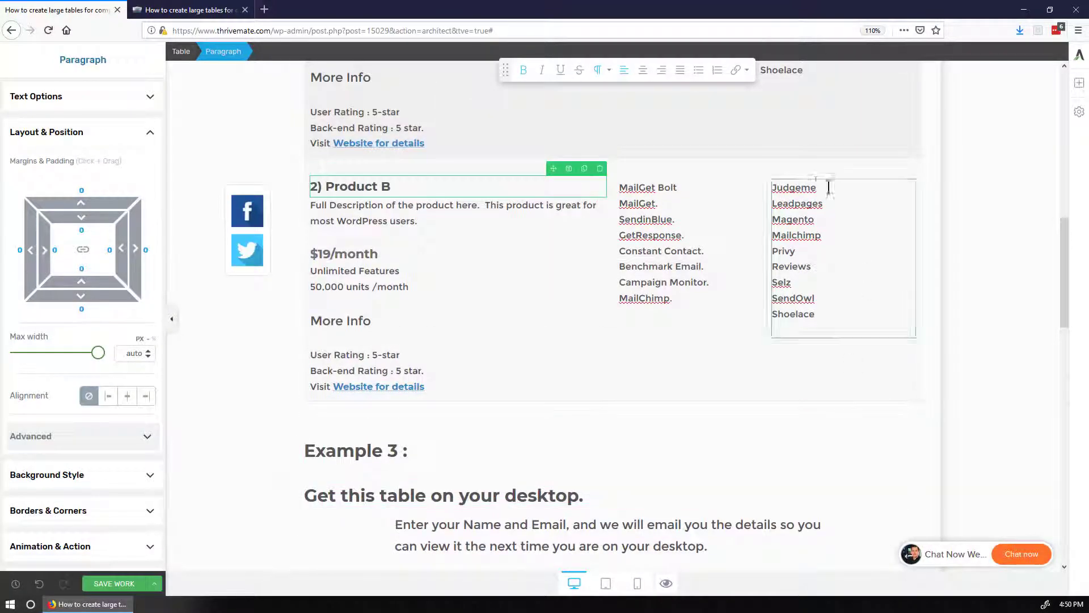
{"action": "scroll", "coordinate": [587, 306], "scroll_direction": "down", "scroll_amount": 4}
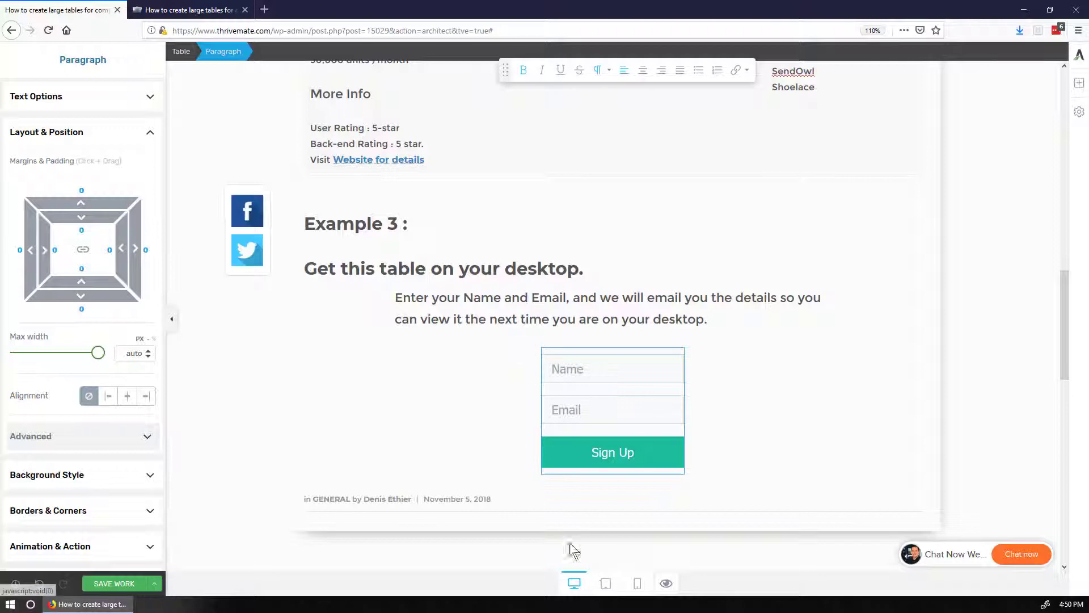
{"action": "left_click", "coordinate": [637, 584]}
{"action": "scroll", "coordinate": [635, 417], "scroll_direction": "down", "scroll_amount": 15}
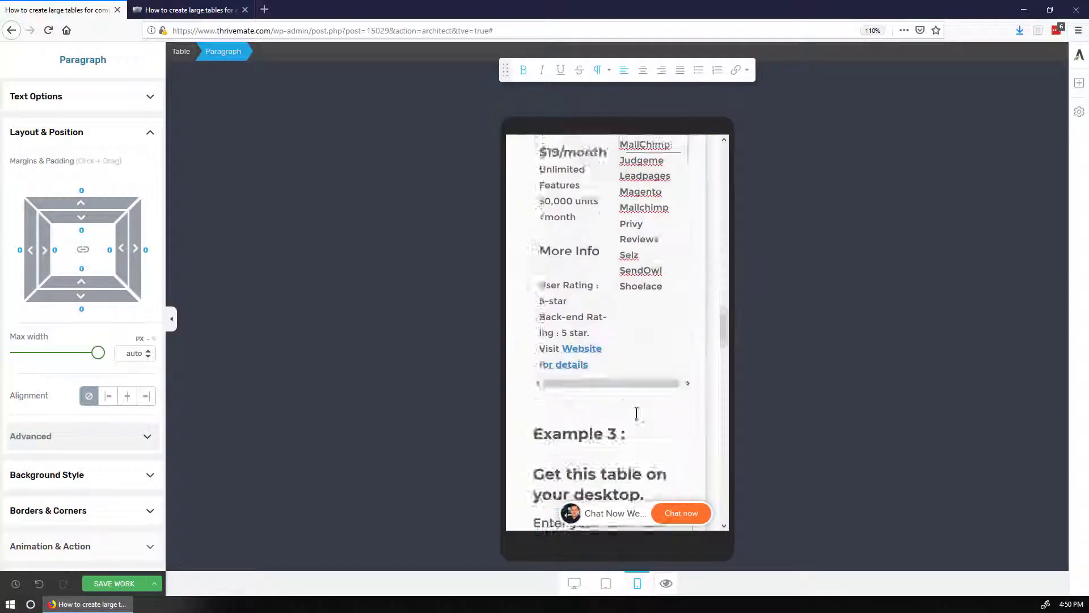
{"action": "scroll", "coordinate": [637, 425], "scroll_direction": "up", "scroll_amount": 5}
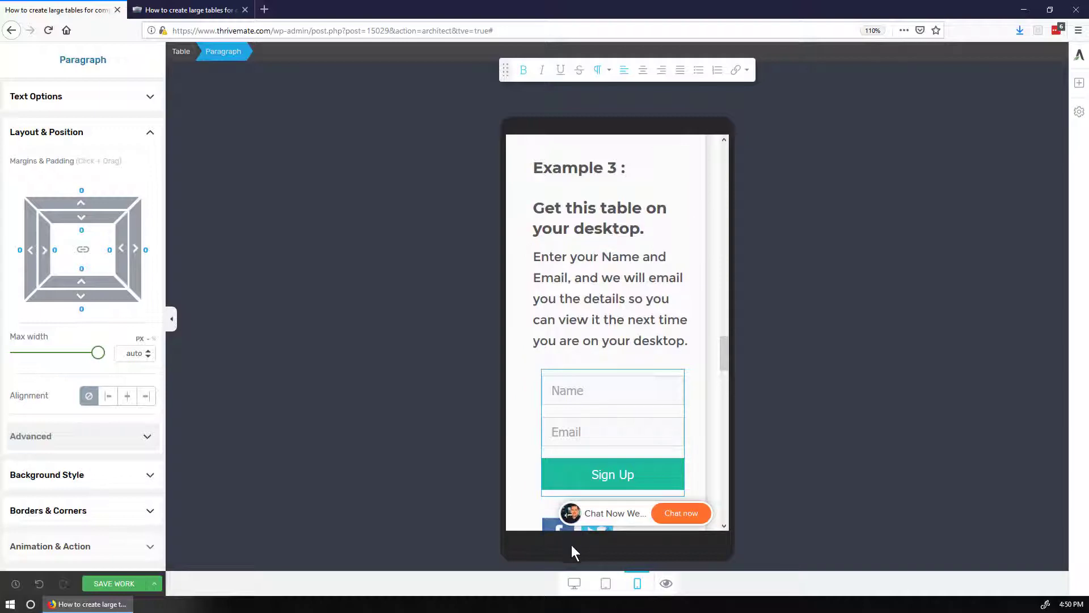
{"action": "left_click", "coordinate": [575, 583]}
{"action": "scroll", "coordinate": [560, 403], "scroll_direction": "up", "scroll_amount": 10}
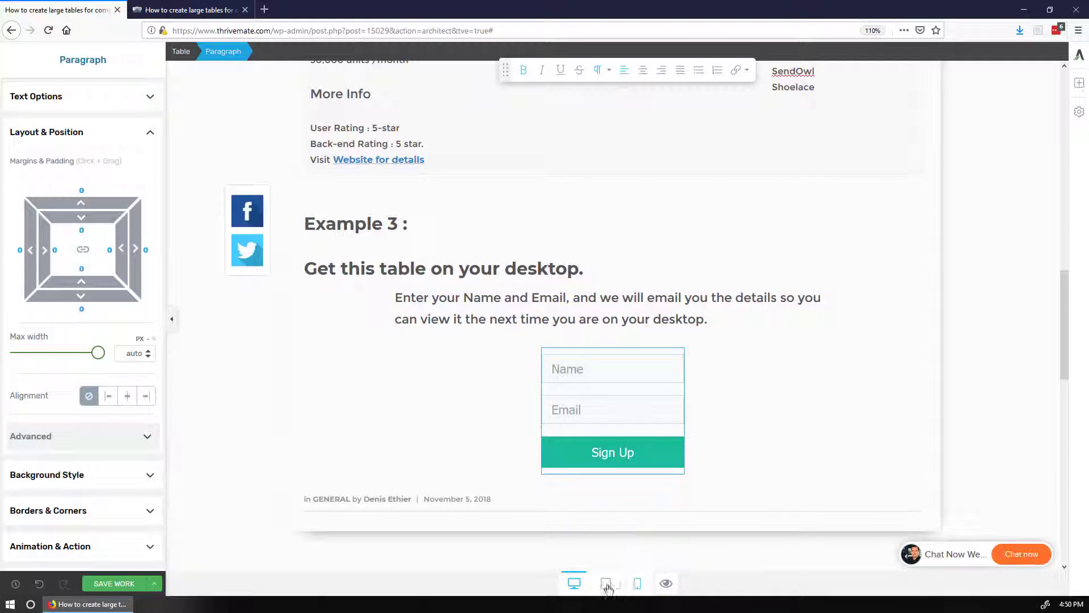
Examine how the Example 2 table/columns hybrid and the Example 1 product table display in the tablet view.
{"action": "left_click", "coordinate": [606, 583]}
{"action": "scroll", "coordinate": [575, 236], "scroll_direction": "up", "scroll_amount": 4}
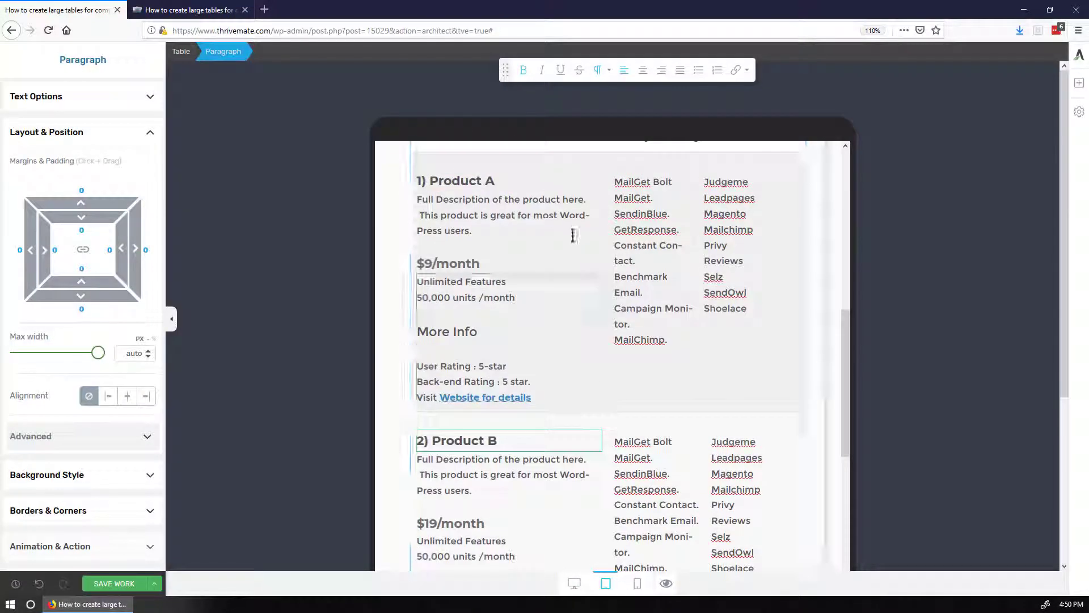
{"action": "scroll", "coordinate": [675, 381], "scroll_direction": "up", "scroll_amount": 2}
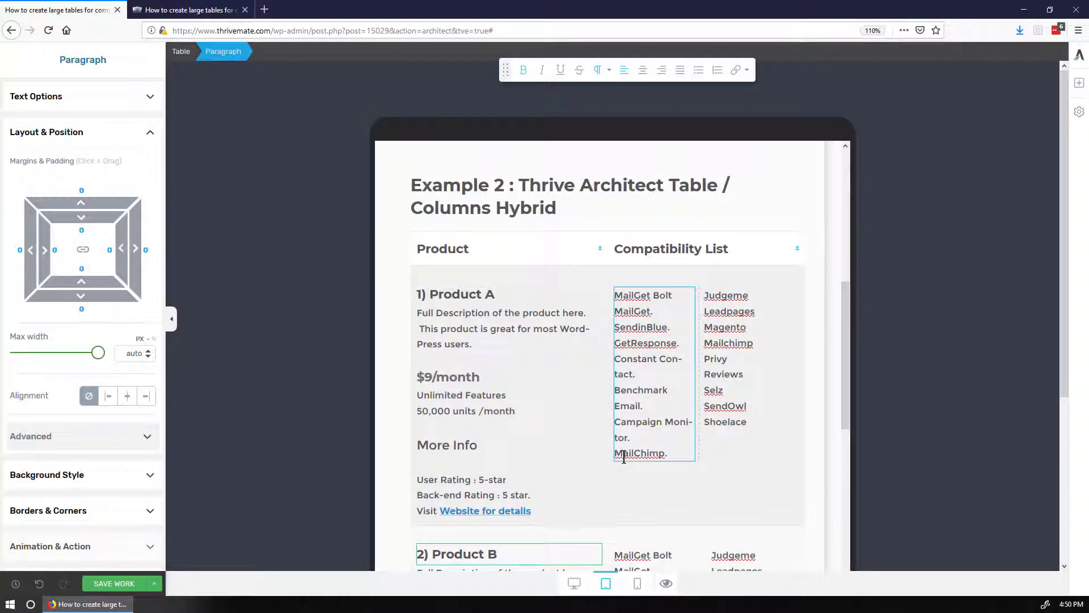
{"action": "scroll", "coordinate": [618, 477], "scroll_direction": "down", "scroll_amount": 2}
{"action": "scroll", "coordinate": [619, 474], "scroll_direction": "down", "scroll_amount": 3}
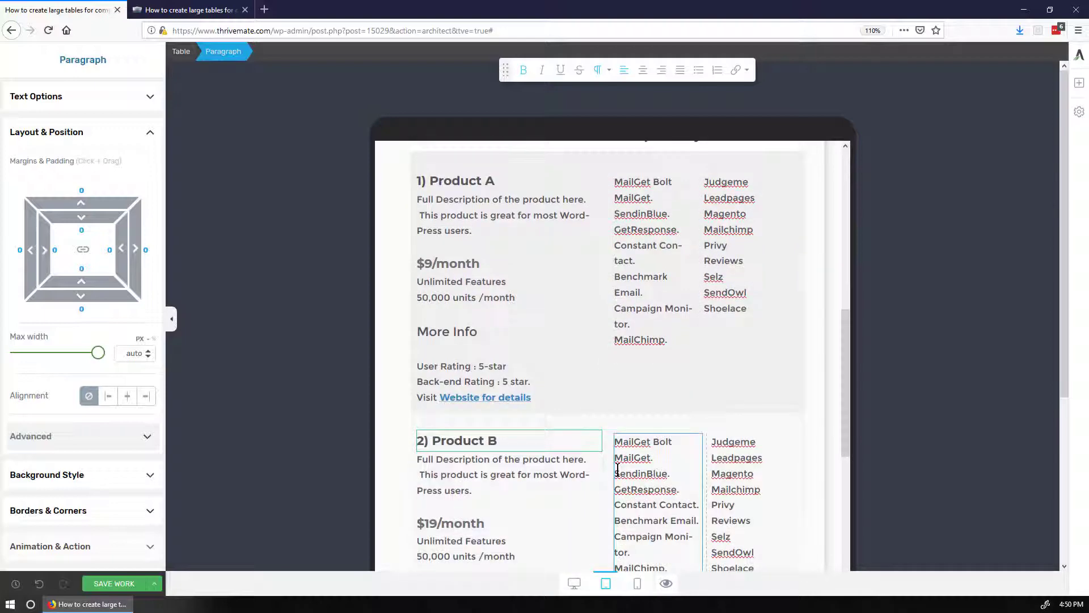
{"action": "scroll", "coordinate": [618, 470], "scroll_direction": "up", "scroll_amount": 5}
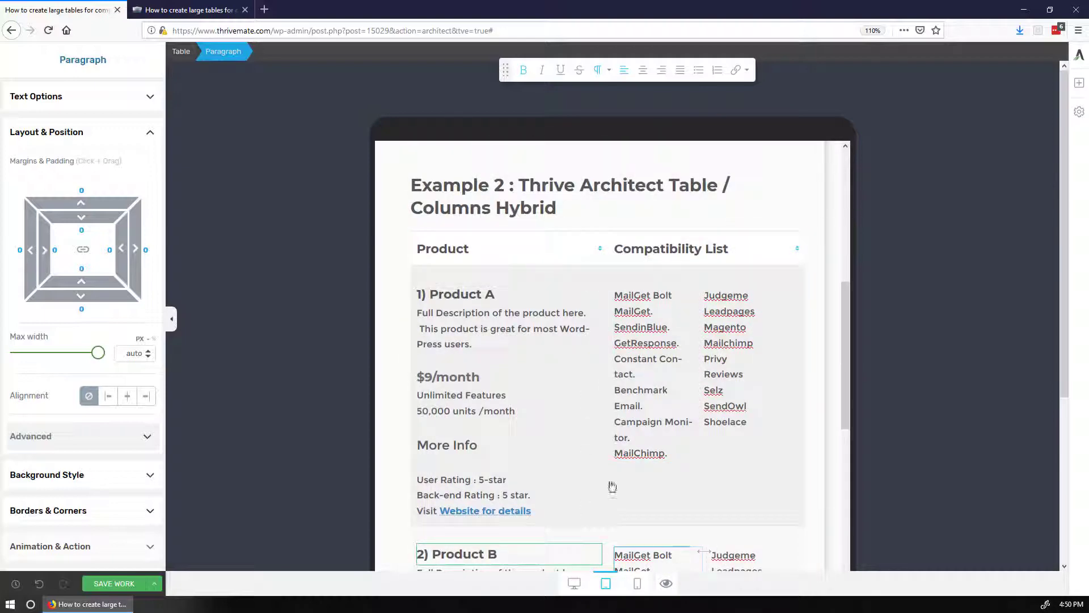
{"action": "scroll", "coordinate": [658, 439], "scroll_direction": "up", "scroll_amount": 2}
{"action": "scroll", "coordinate": [657, 440], "scroll_direction": "up", "scroll_amount": 5}
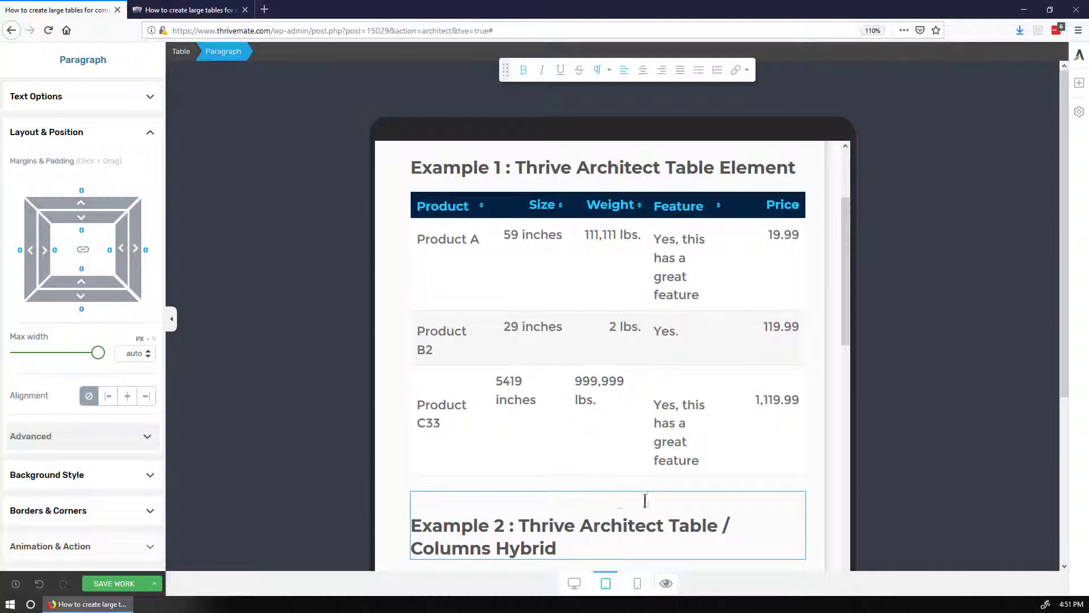
Switch back to the desktop view and review the Example 2 product rows and the Example 3 sign-up form.
{"action": "left_click", "coordinate": [583, 586]}
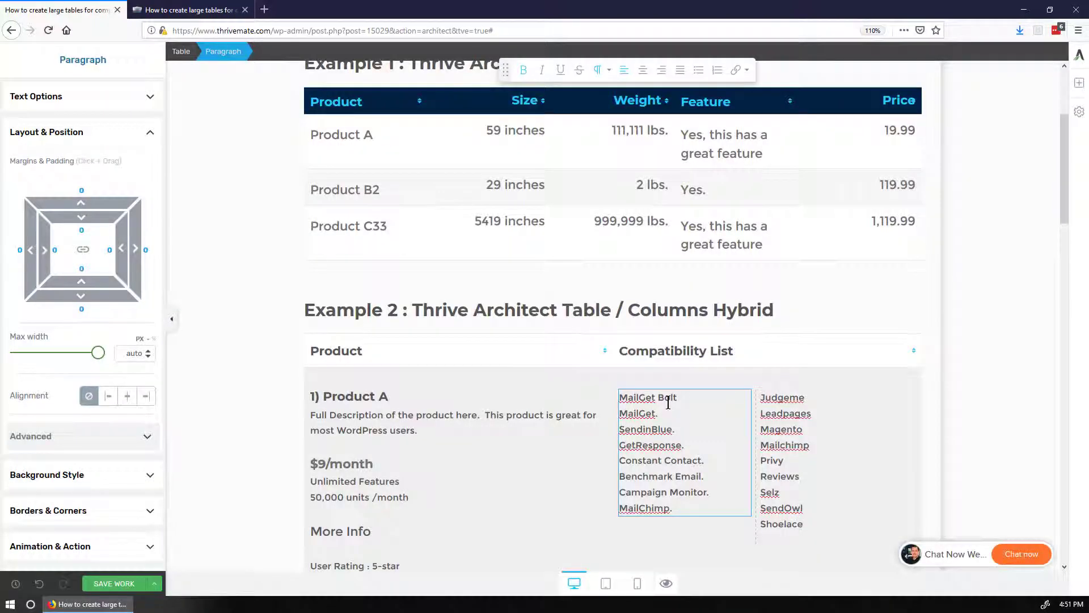
{"action": "scroll", "coordinate": [661, 396], "scroll_direction": "down", "scroll_amount": 4}
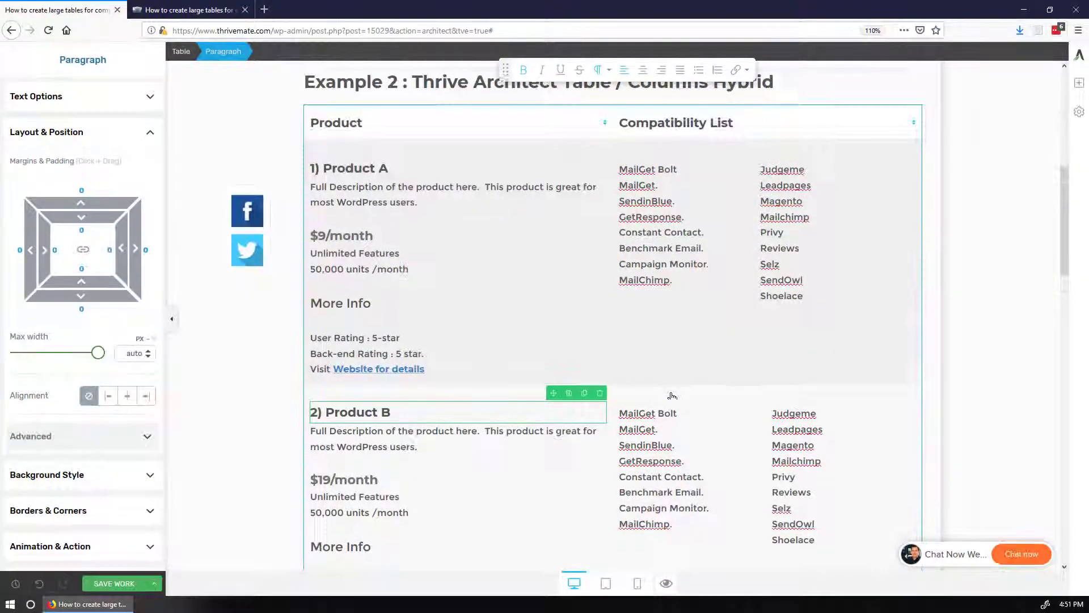
{"action": "scroll", "coordinate": [672, 397], "scroll_direction": "down", "scroll_amount": 8}
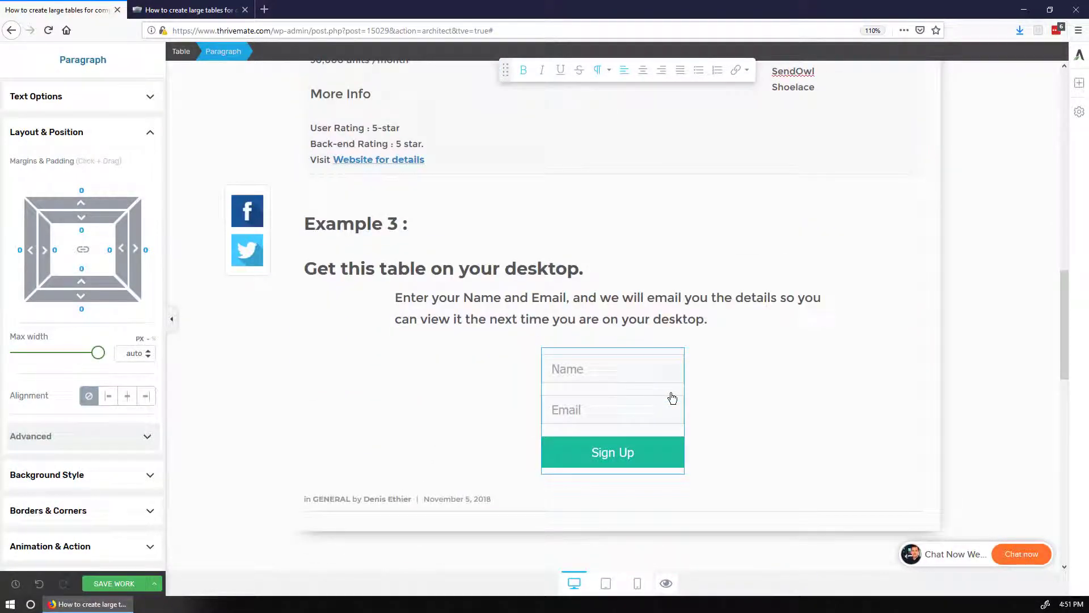
{"action": "scroll", "coordinate": [672, 397], "scroll_direction": "up", "scroll_amount": 2}
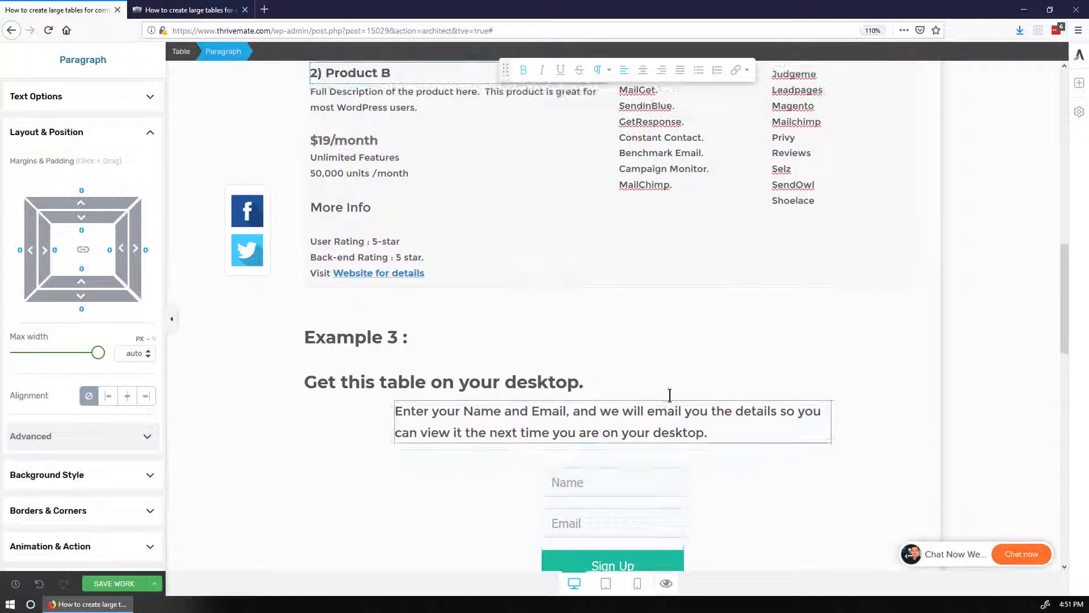
{"action": "scroll", "coordinate": [672, 401], "scroll_direction": "up", "scroll_amount": 4}
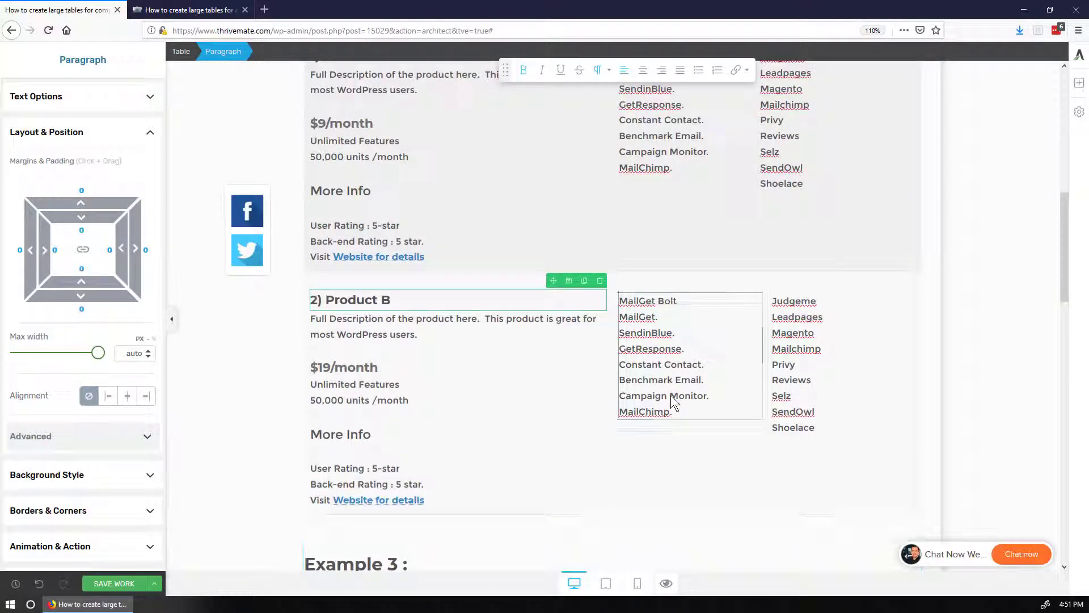